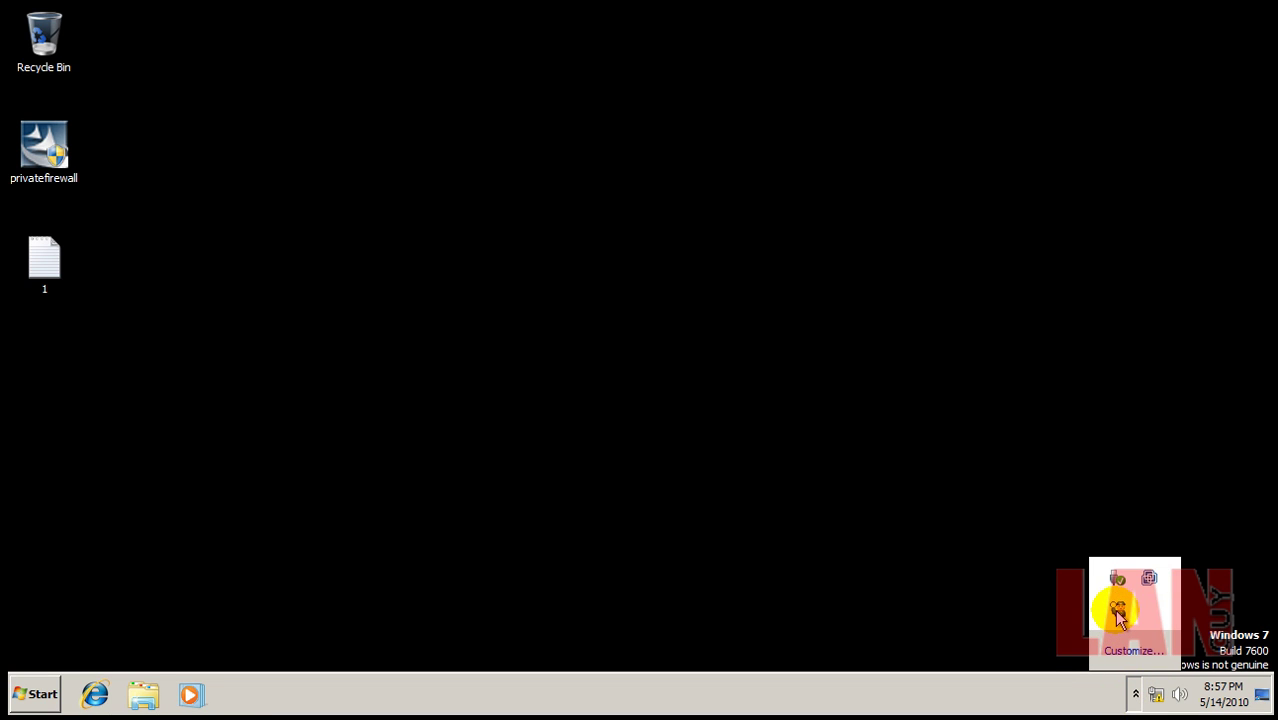
# Step: Look over Privatefirewall's Process Monitor and Applications views, then close the firewall window
pyautogui.doubleClick(1117, 610)
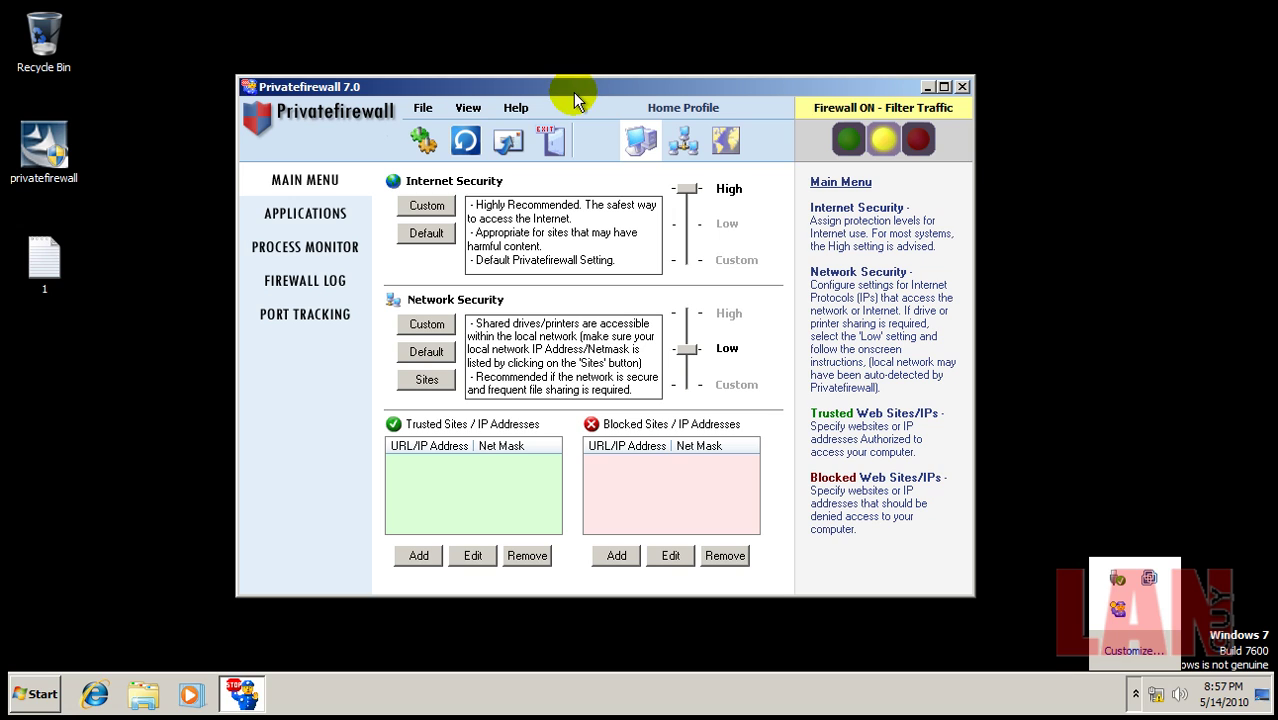
pyautogui.click(312, 258)
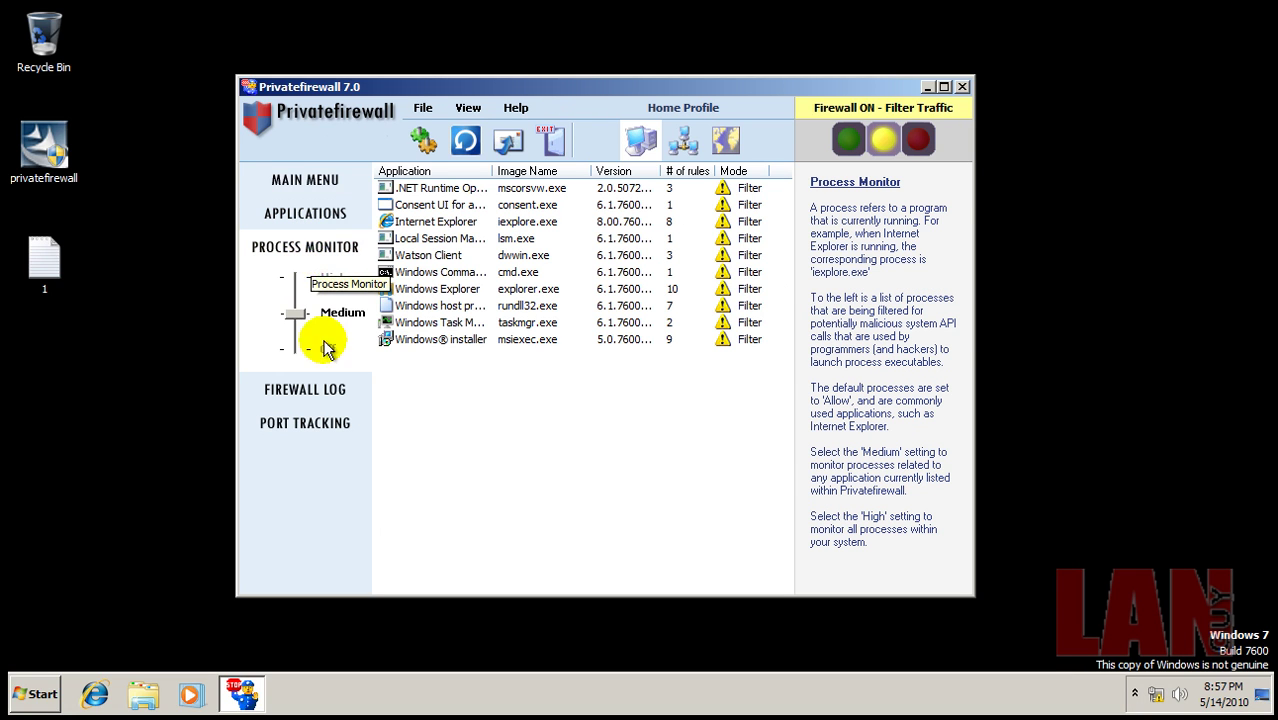
pyautogui.click(322, 216)
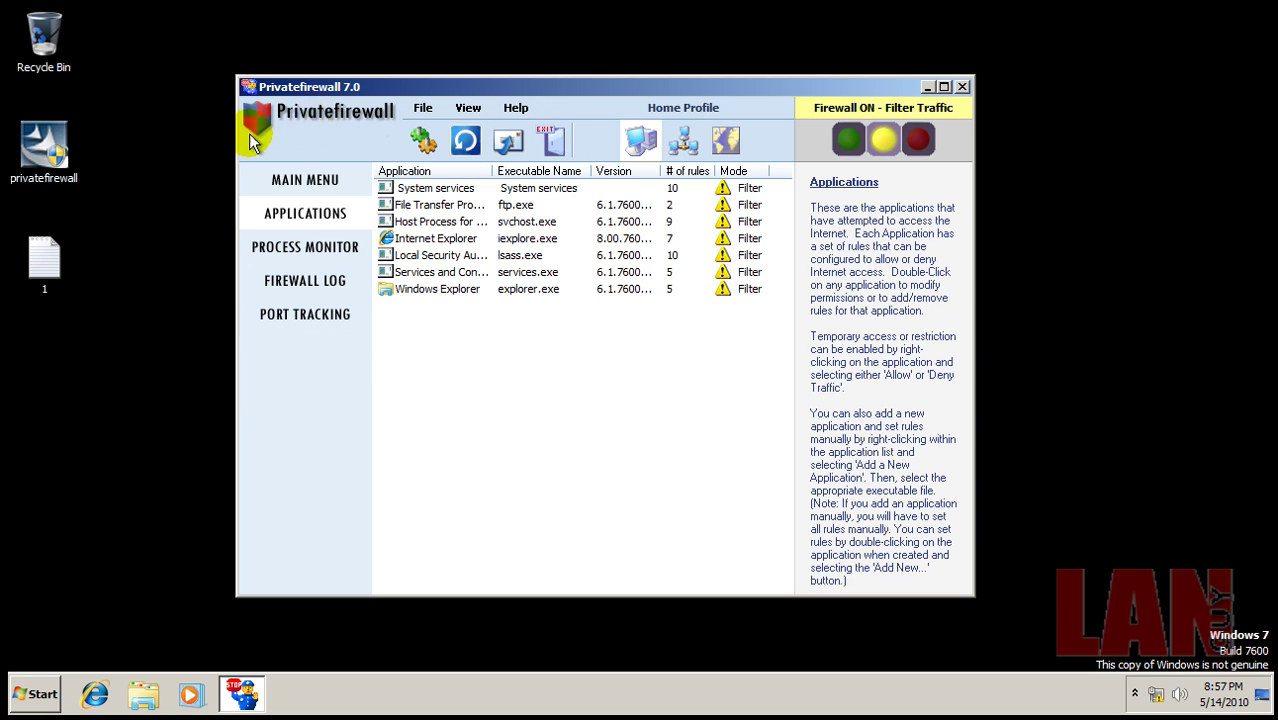
pyautogui.click(961, 86)
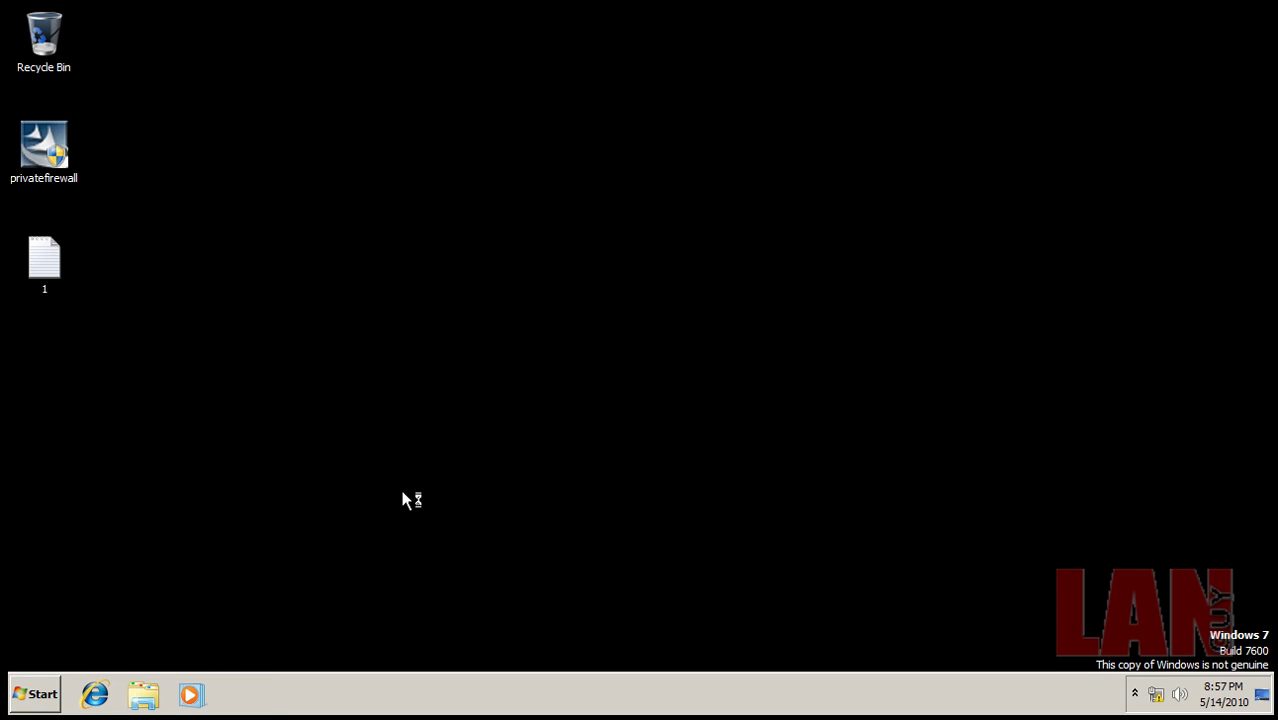
# Step: Search the web for 'privatefirewall', postponing the browser's first-run setup
pyautogui.press('super+1')
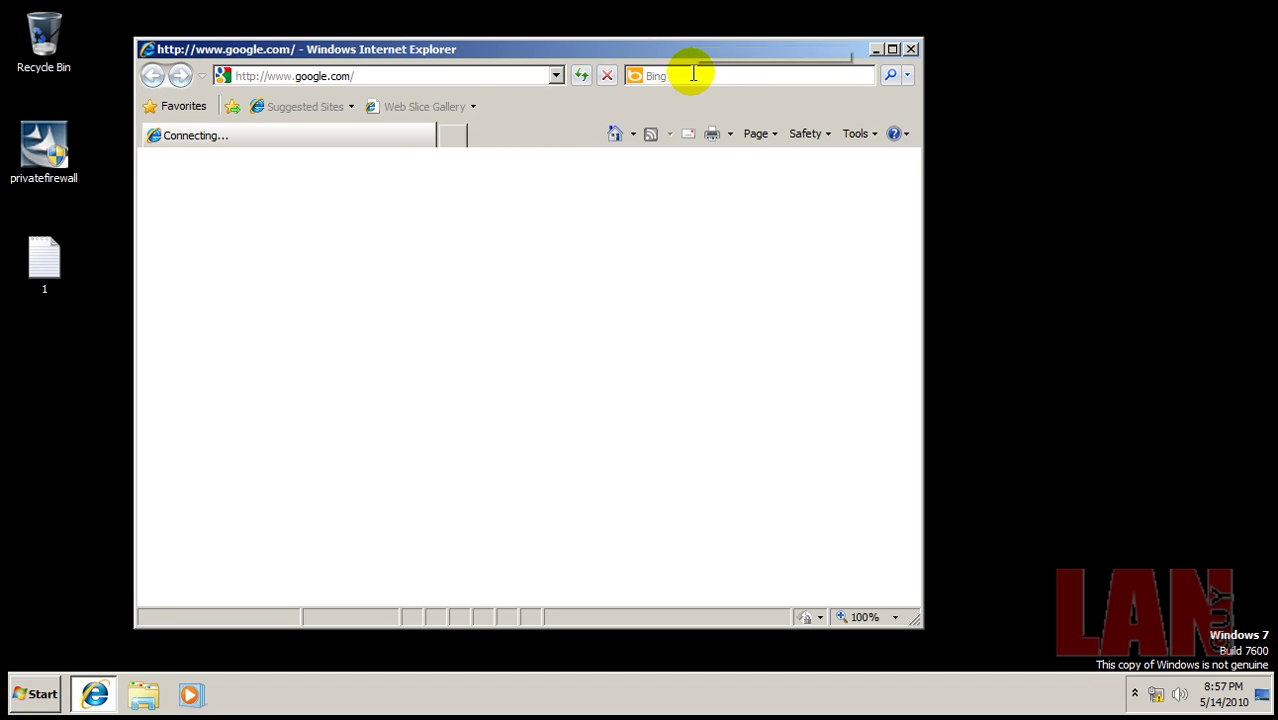
pyautogui.click(693, 74)
pyautogui.write('privatefir')
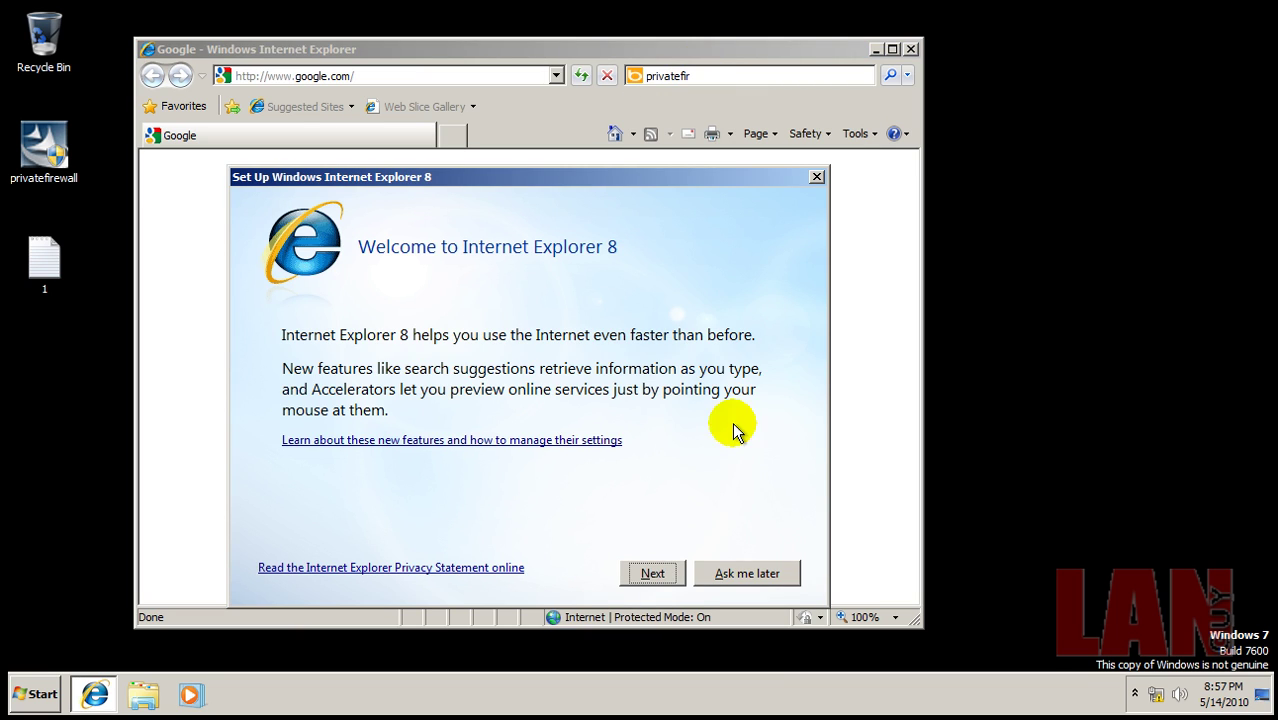
pyautogui.click(762, 573)
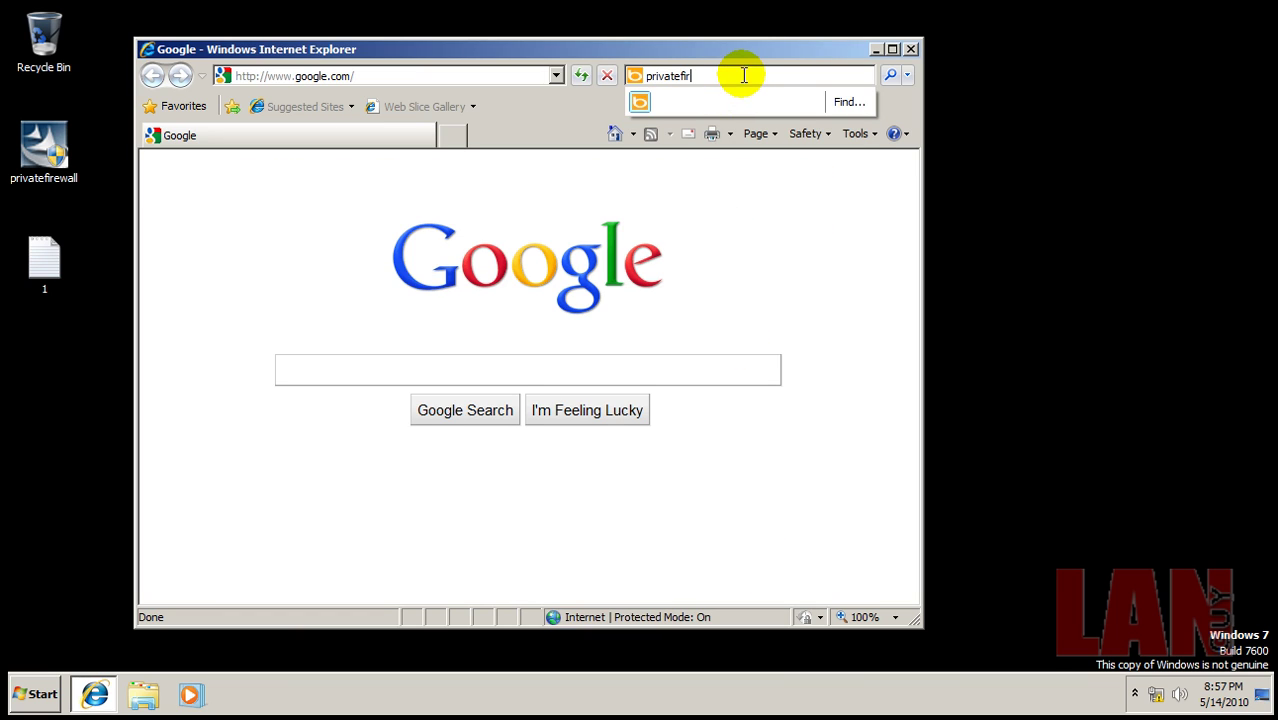
pyautogui.write('e')
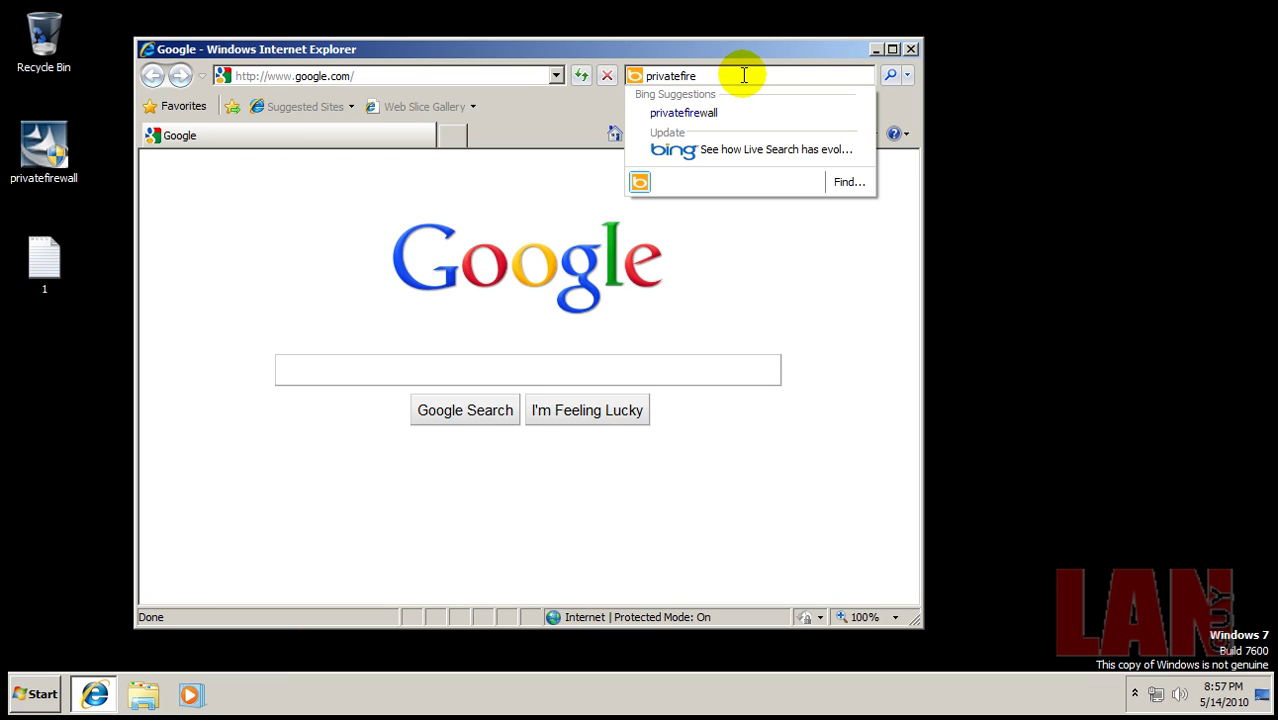
pyautogui.click(705, 112)
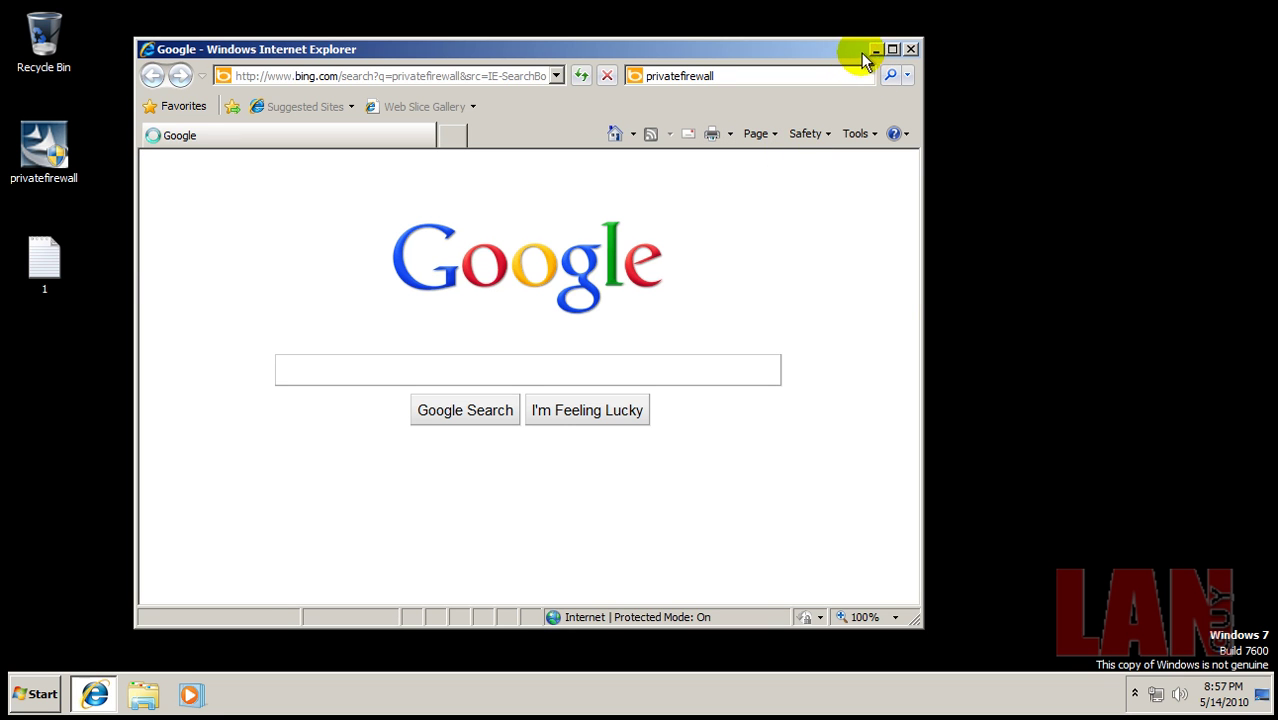
# Step: Open the Privacyware personal firewall page full-screen and scroll through it
pyautogui.moveTo(861, 52); pyautogui.dragTo(899, 51)
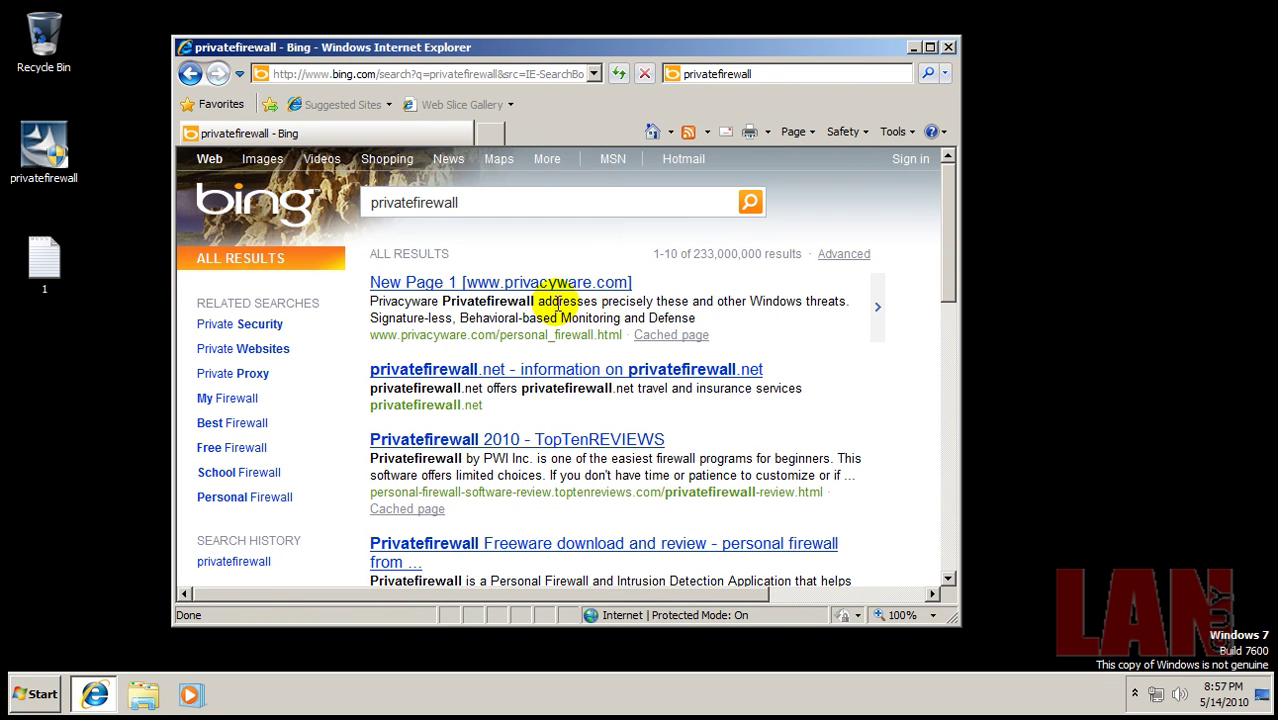
pyautogui.click(560, 284)
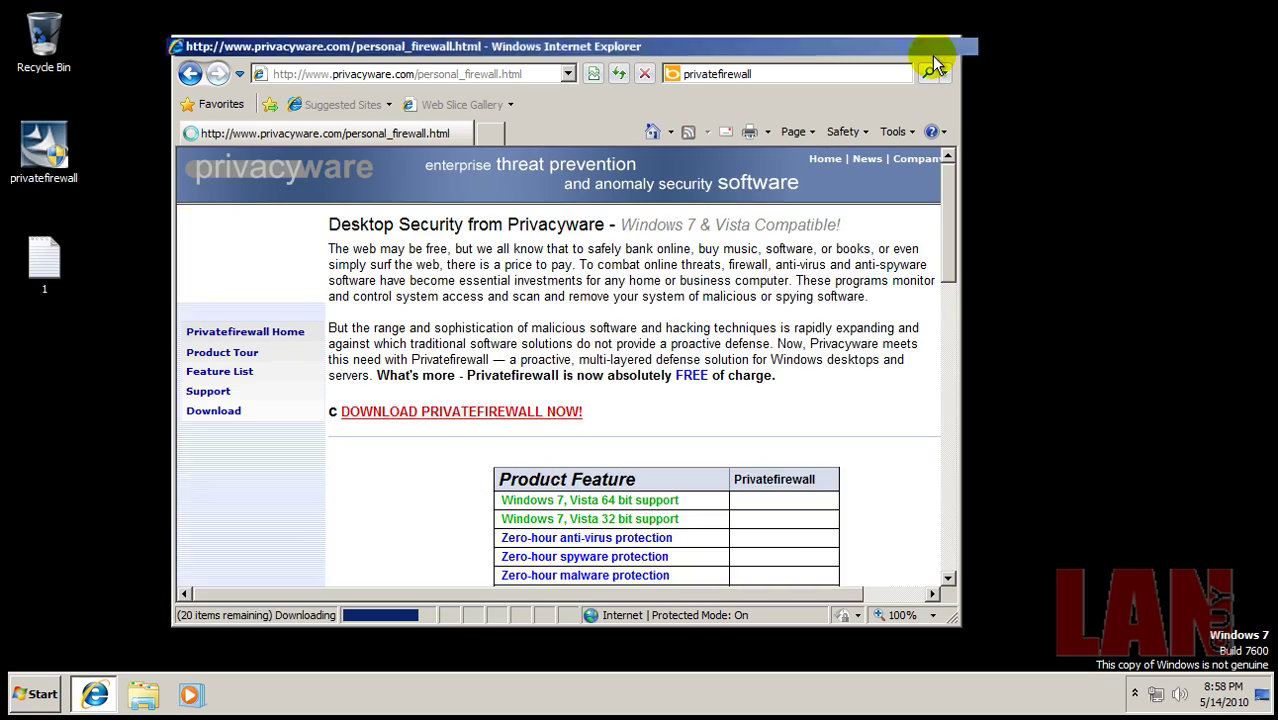
pyautogui.click(932, 55)
pyautogui.scroll(-5, 928, 327)
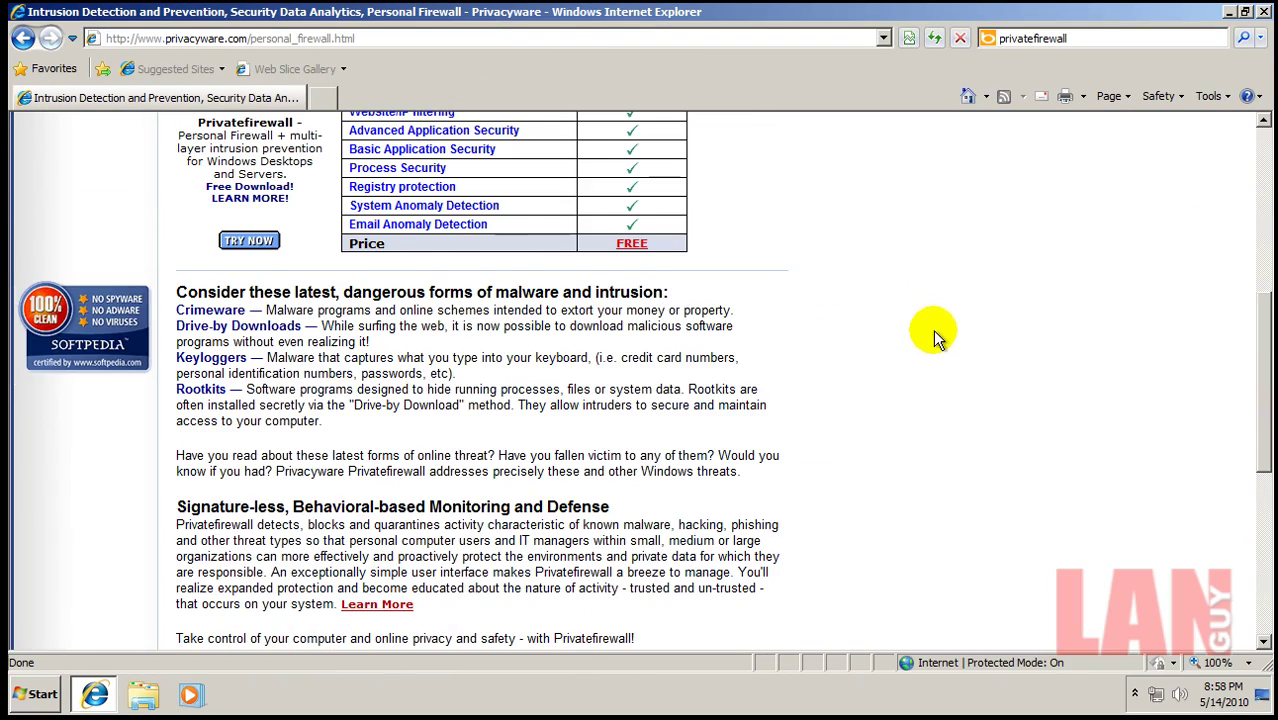
pyautogui.scroll(-3, 917, 333)
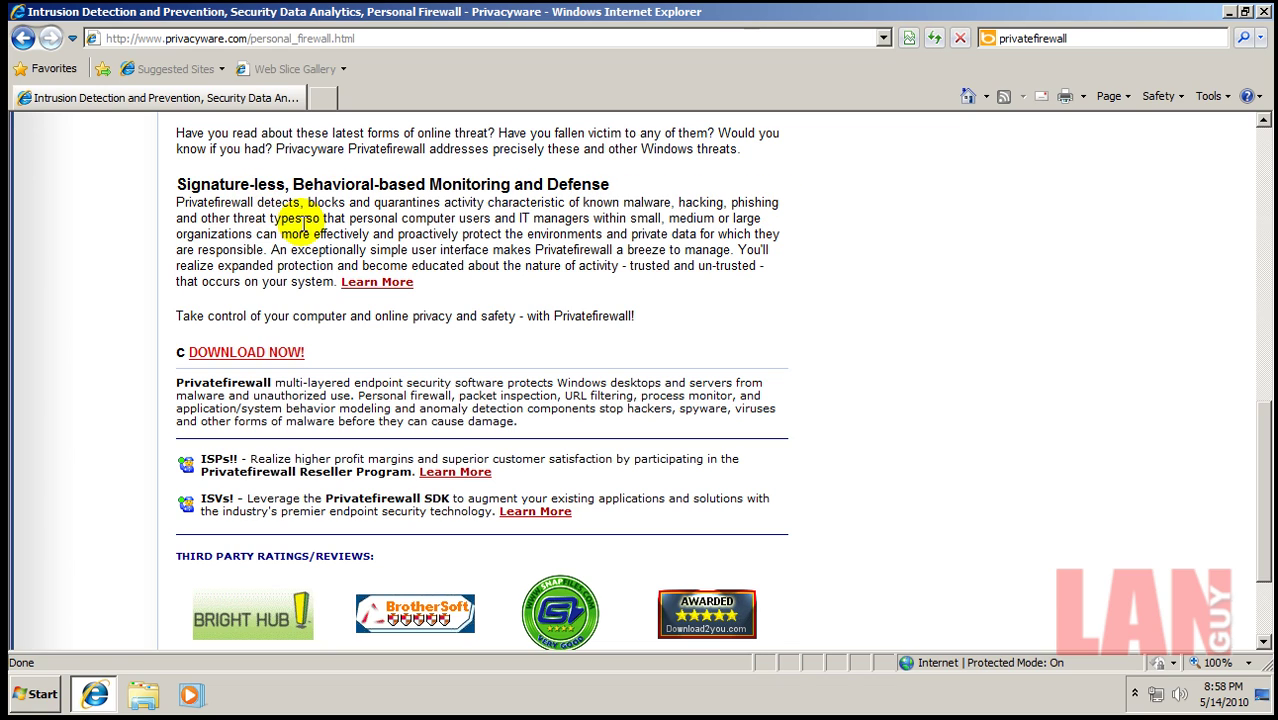
# Step: Open file 1's URL list and a new Google window, arranging Notepad bottom-left and browser top-right
pyautogui.click(1264, 12)
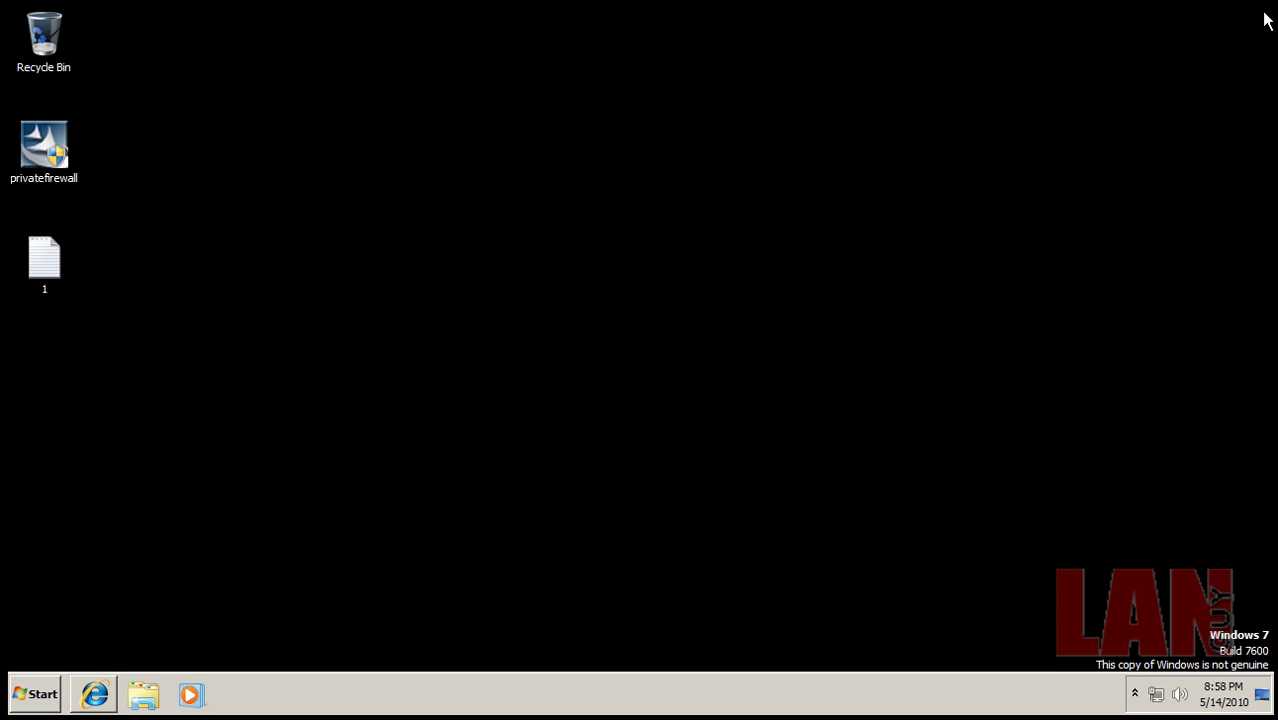
pyautogui.doubleClick(59, 252)
pyautogui.click(95, 694)
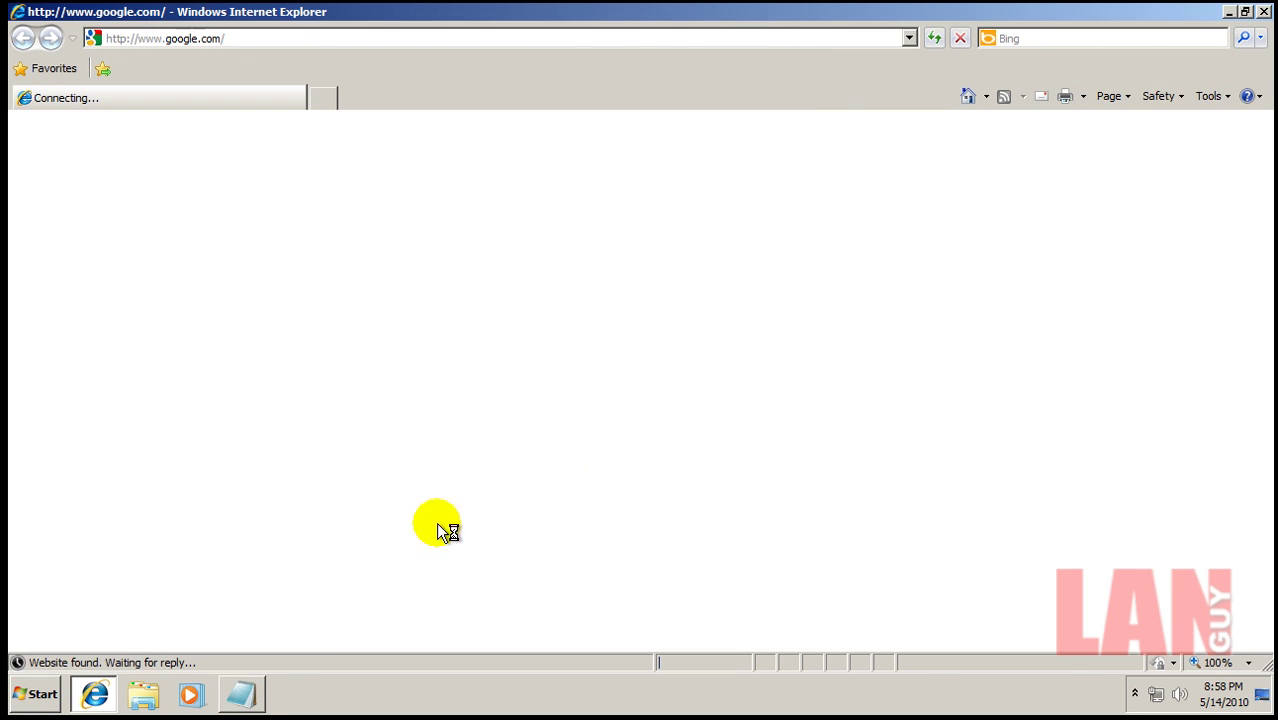
pyautogui.click(1246, 12)
pyautogui.click(138, 62)
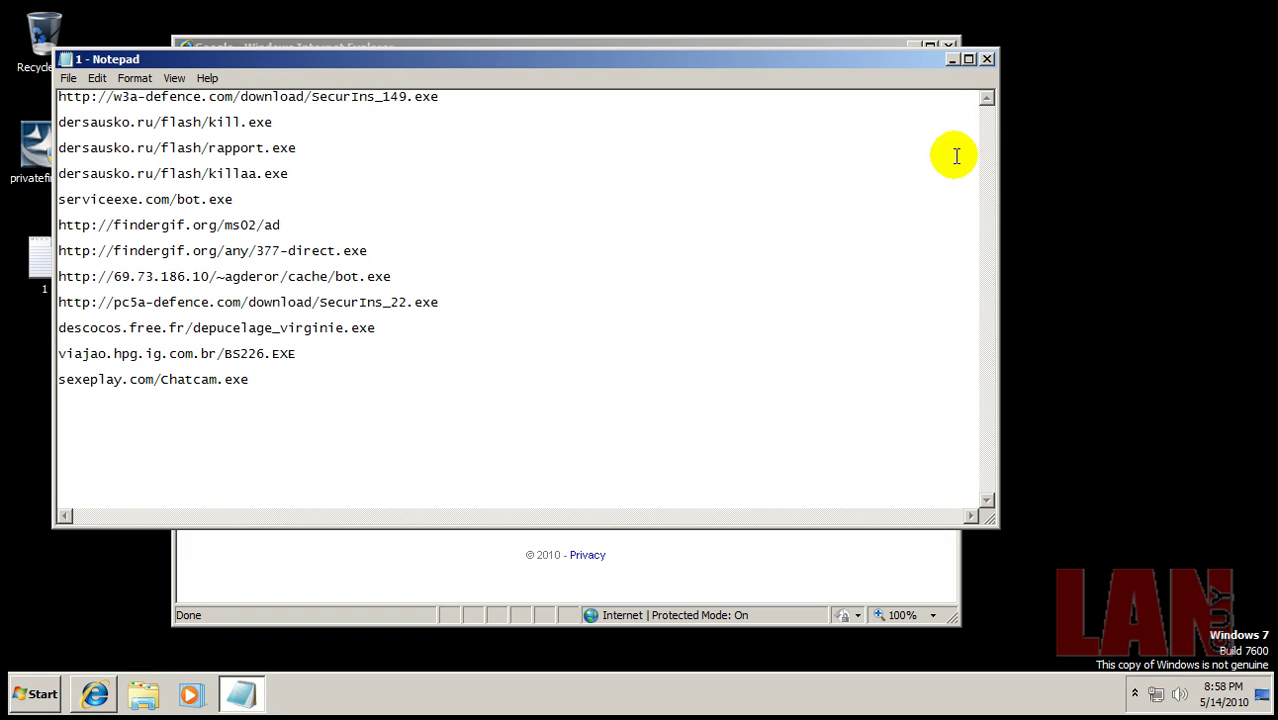
pyautogui.moveTo(1004, 176); pyautogui.dragTo(485, 200)
pyautogui.moveTo(396, 60); pyautogui.dragTo(358, 340)
pyautogui.moveTo(575, 53); pyautogui.dragTo(855, 34)
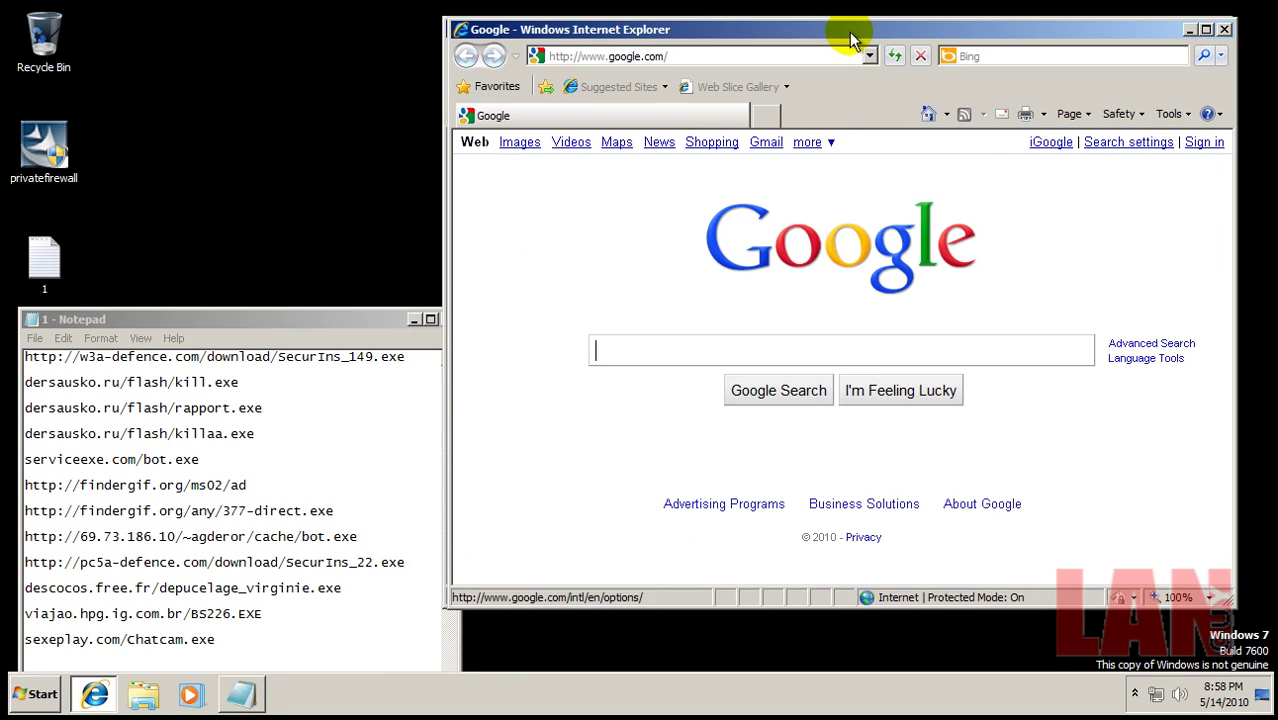
# Step: Load the first listed w3a-defence URL and run SecurIns_149.exe with elevated rights
pyautogui.doubleClick(415, 357)
pyautogui.click(415, 357)
pyautogui.keyDown('shift'); pyautogui.click(25, 357); pyautogui.keyUp('shift')
pyautogui.hotkey('ctrl', 'c')
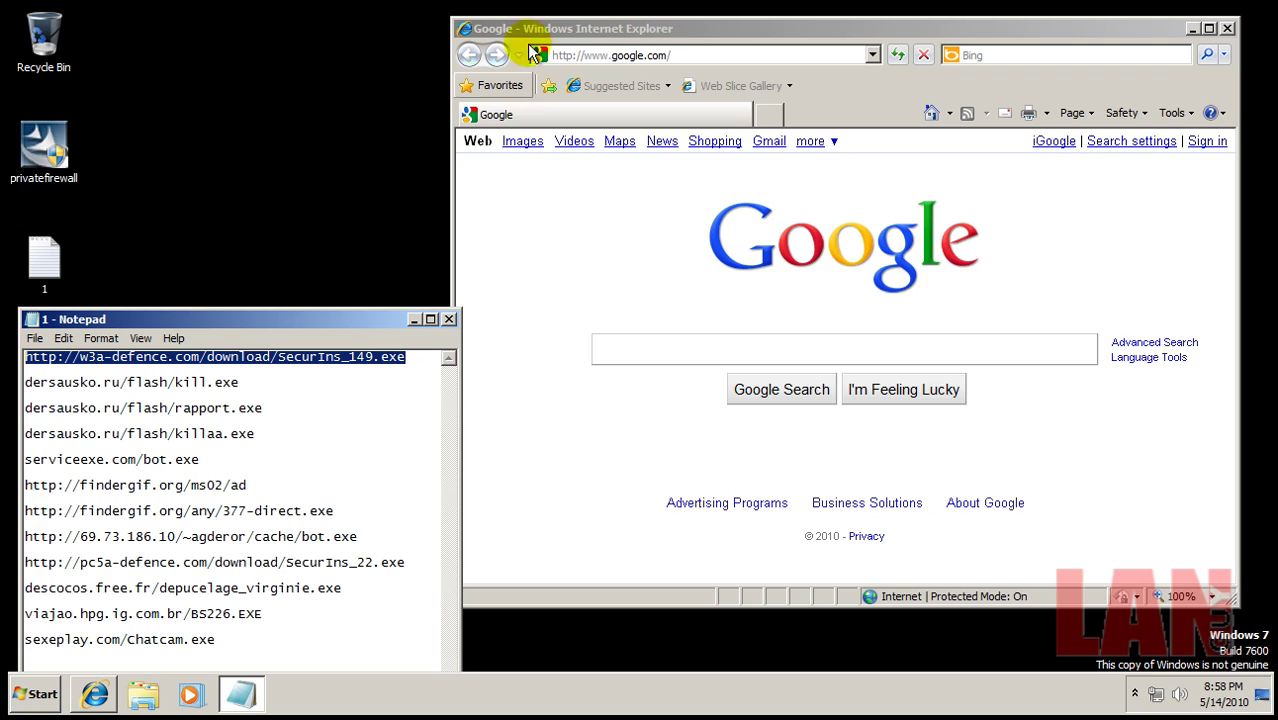
pyautogui.click(721, 56)
pyautogui.hotkey('ctrl', 'v')
pyautogui.press('Return')
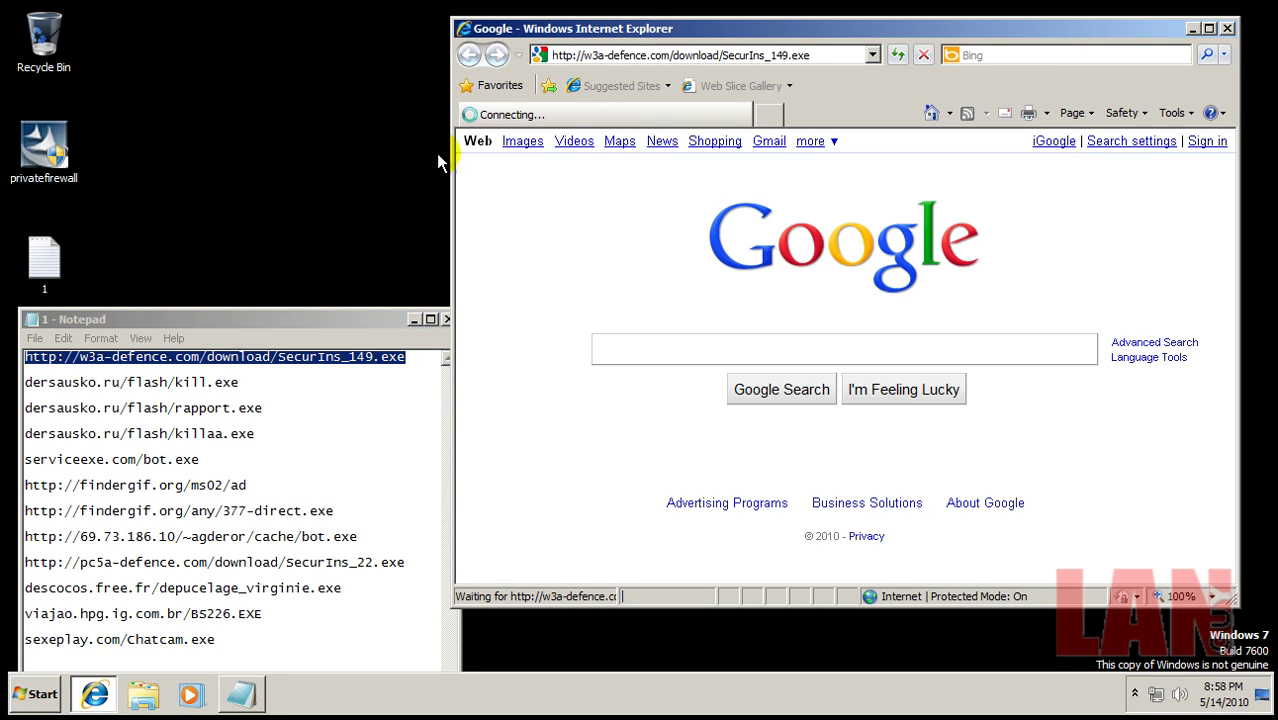
pyautogui.click(609, 360)
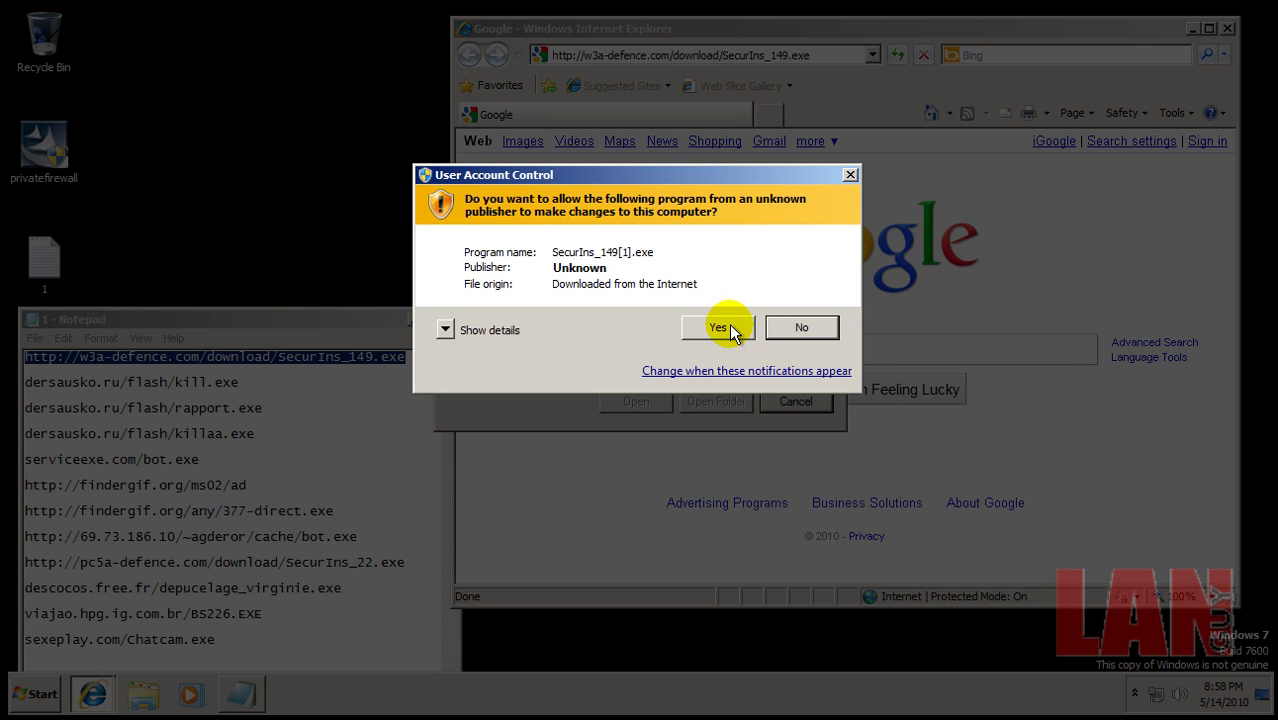
pyautogui.click(728, 325)
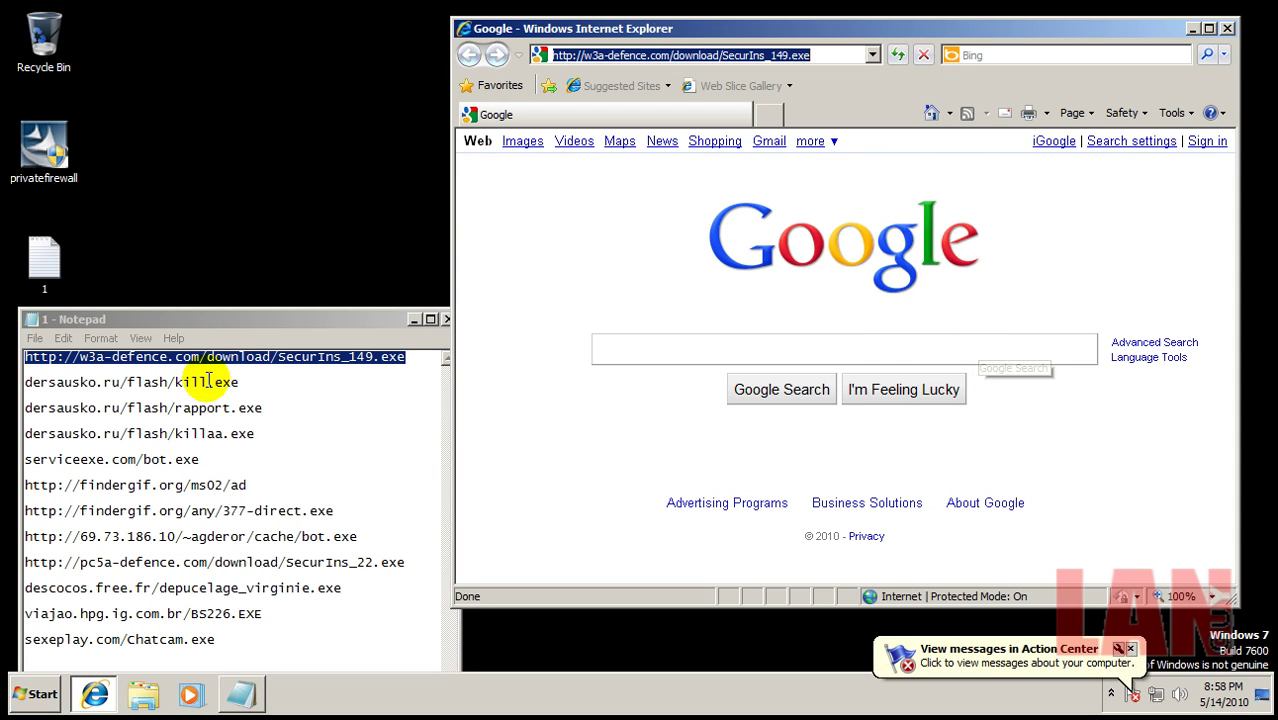
# Step: Paste the second URL, dersausko.ru/flash/kill.exe, into the browser address bar
pyautogui.doubleClick(256, 390)
pyautogui.hotkey('ctrl', 'c')
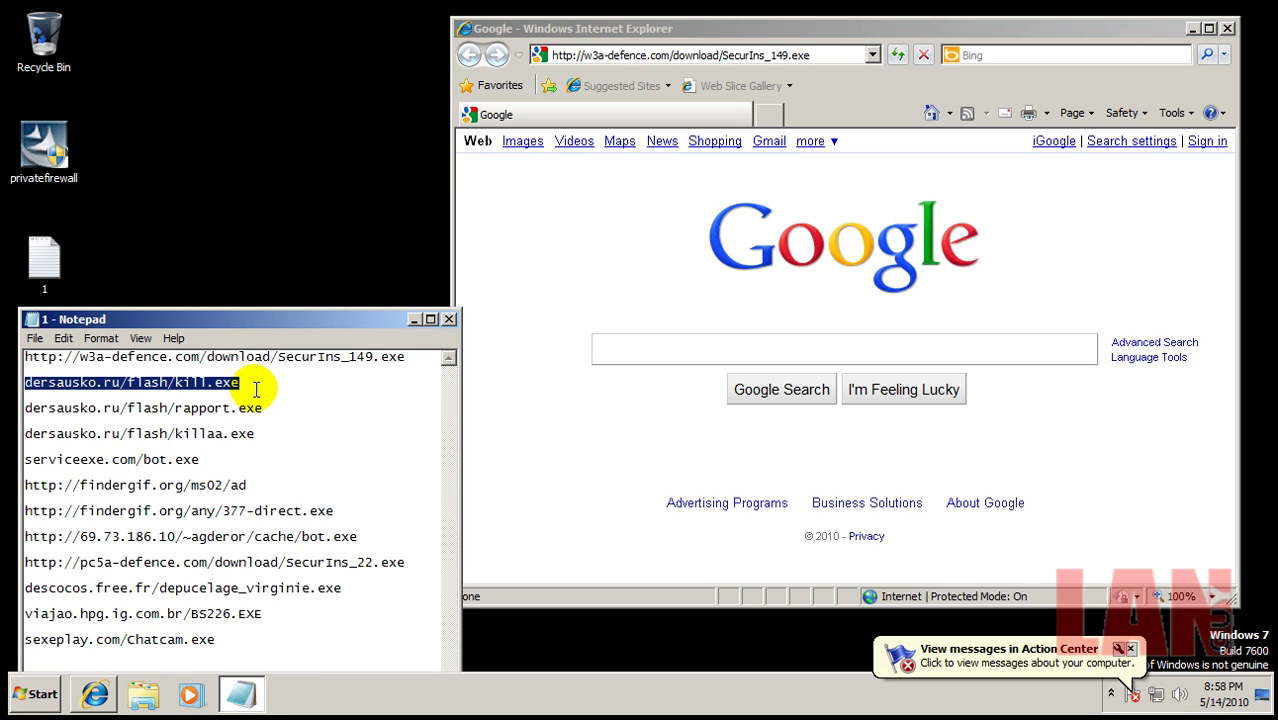
pyautogui.click(819, 60)
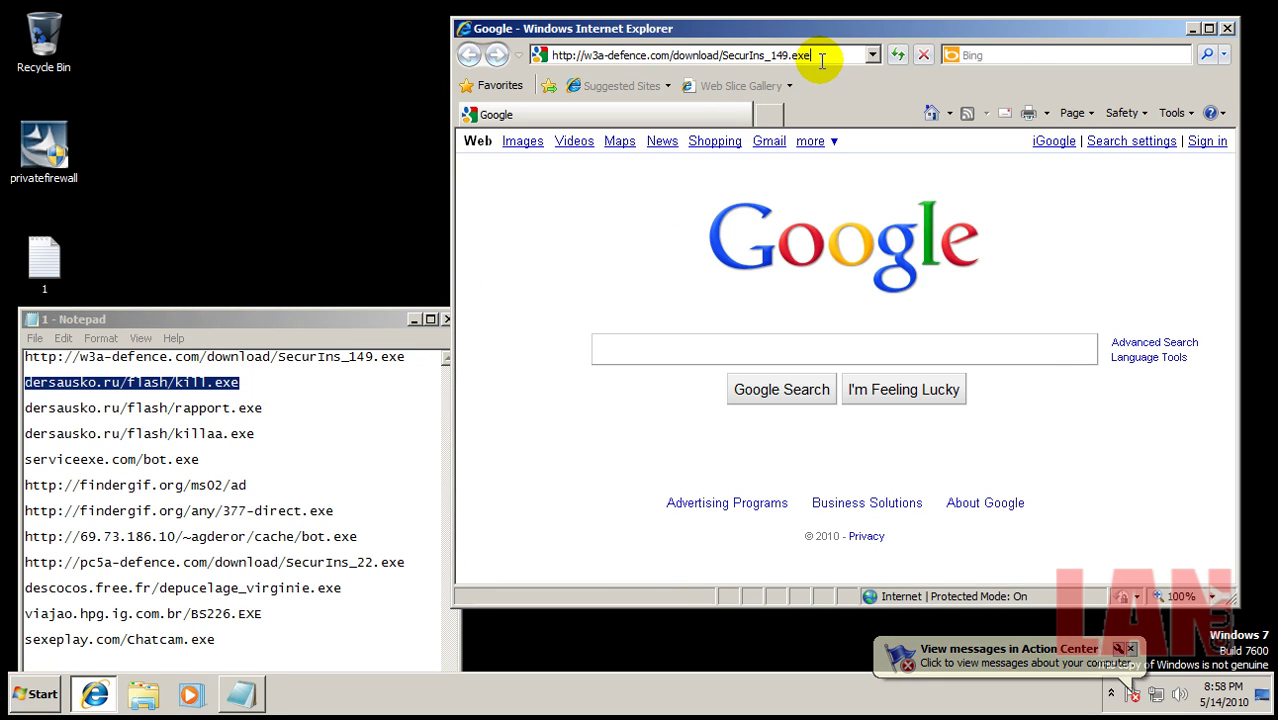
pyautogui.hotkey('ctrl', 'v')
# Step: Load and run kill.exe, then view the full Process Monitor alert details
pyautogui.press('Return')
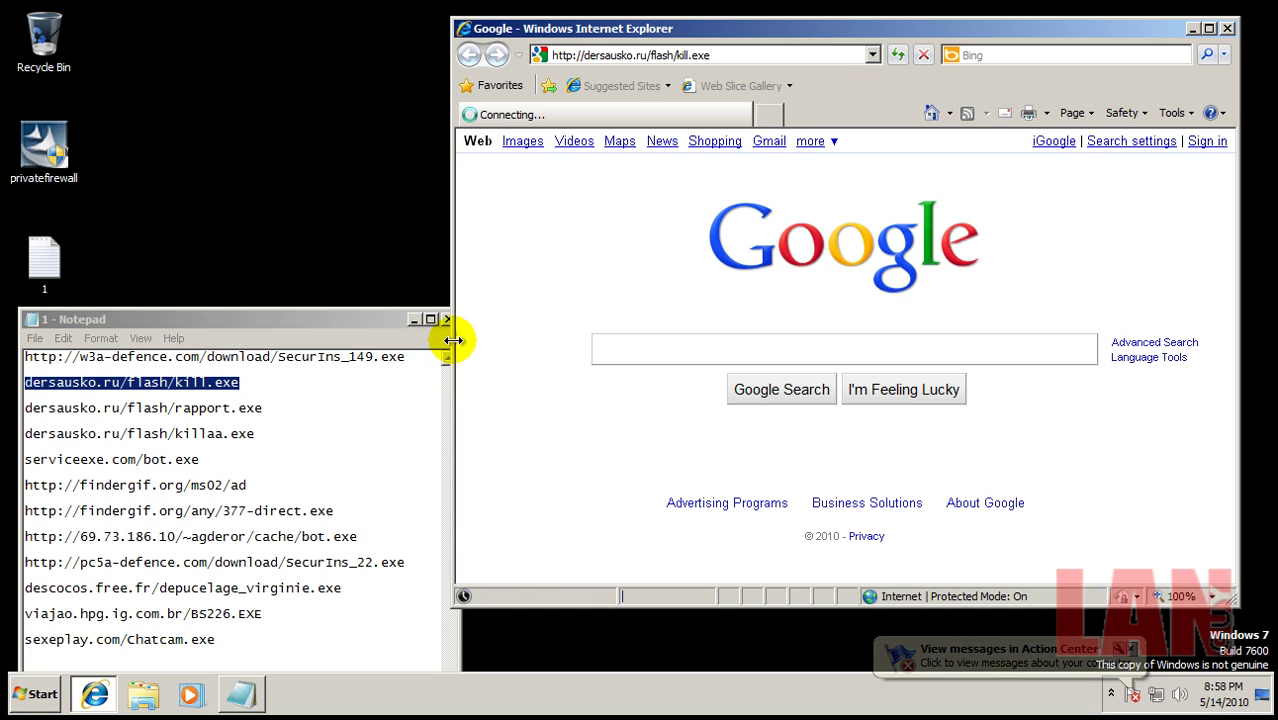
pyautogui.click(609, 355)
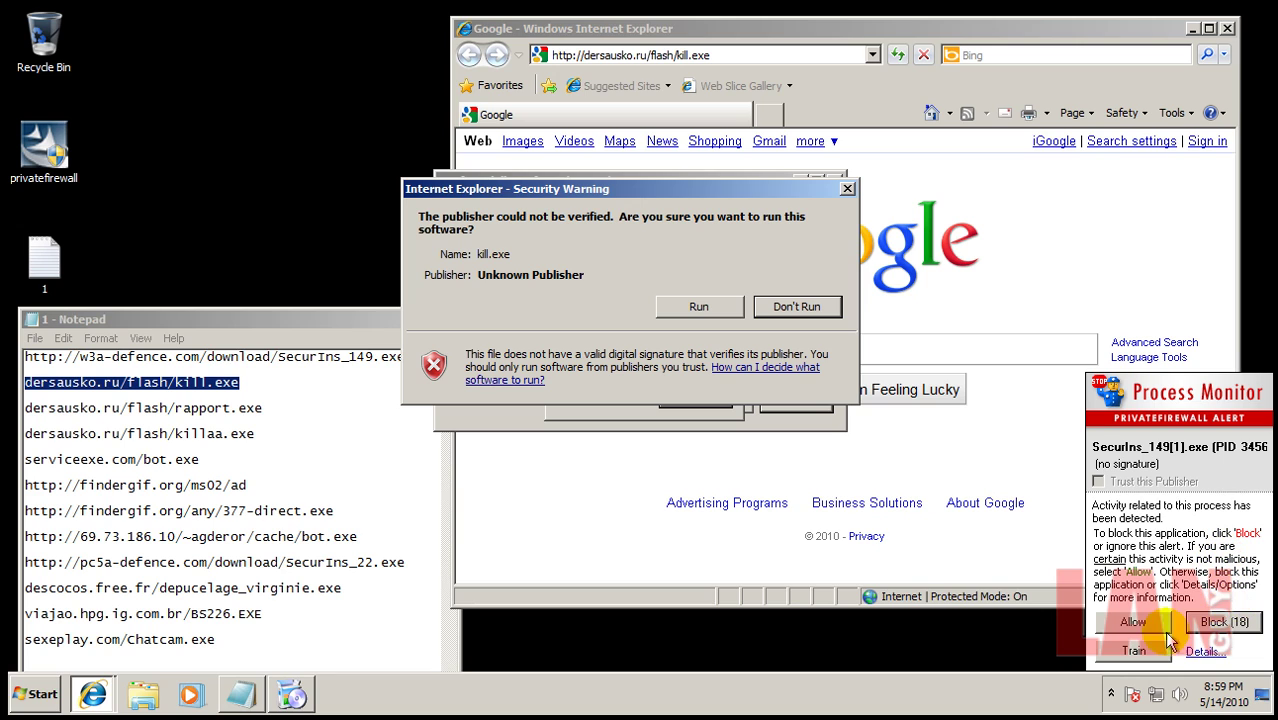
pyautogui.click(1205, 651)
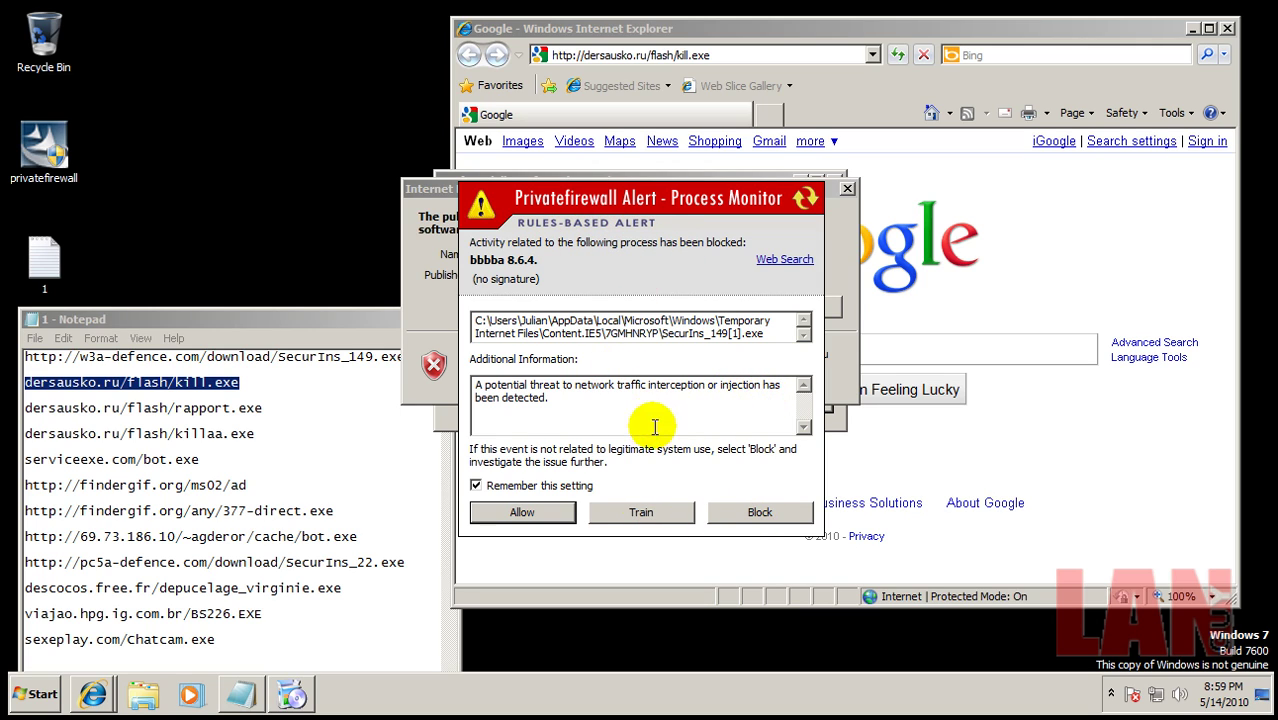
# Step: Block every SecurIns_149 alert and dismiss the runtime and cmd.exe invalid handle errors
pyautogui.click(757, 515)
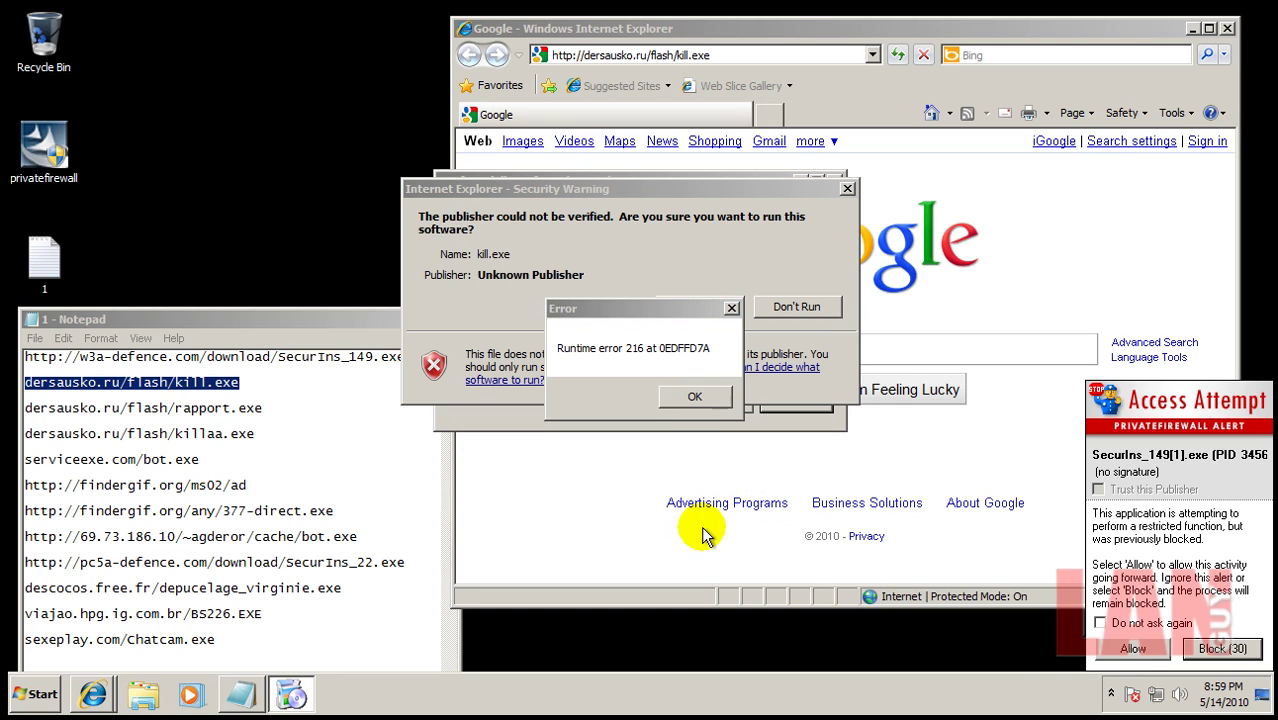
pyautogui.click(688, 398)
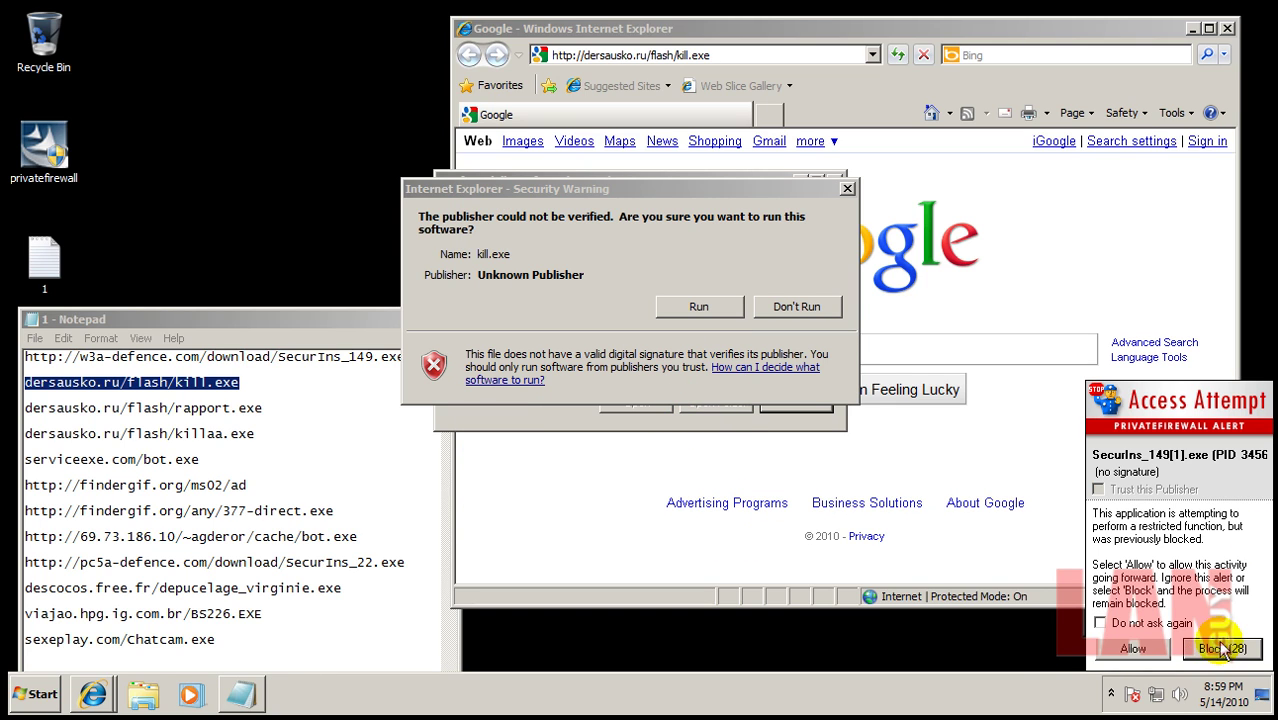
pyautogui.click(1222, 648)
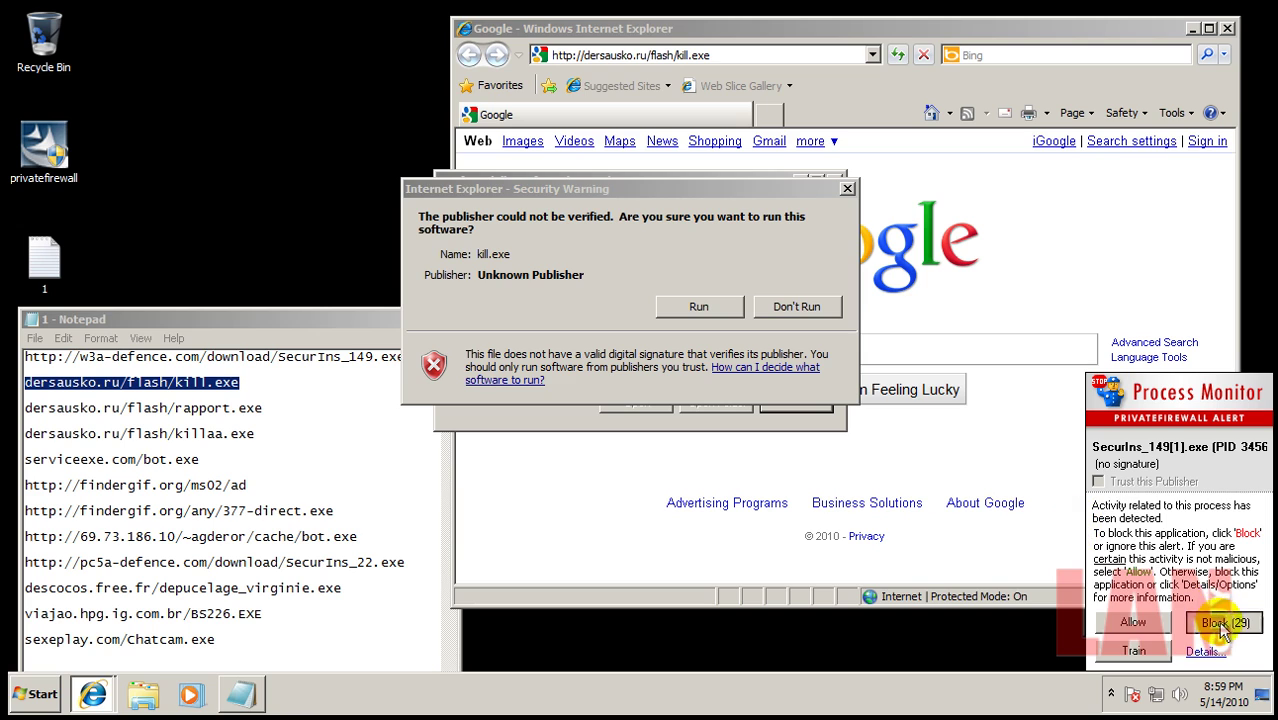
pyautogui.click(1222, 624)
pyautogui.click(1226, 648)
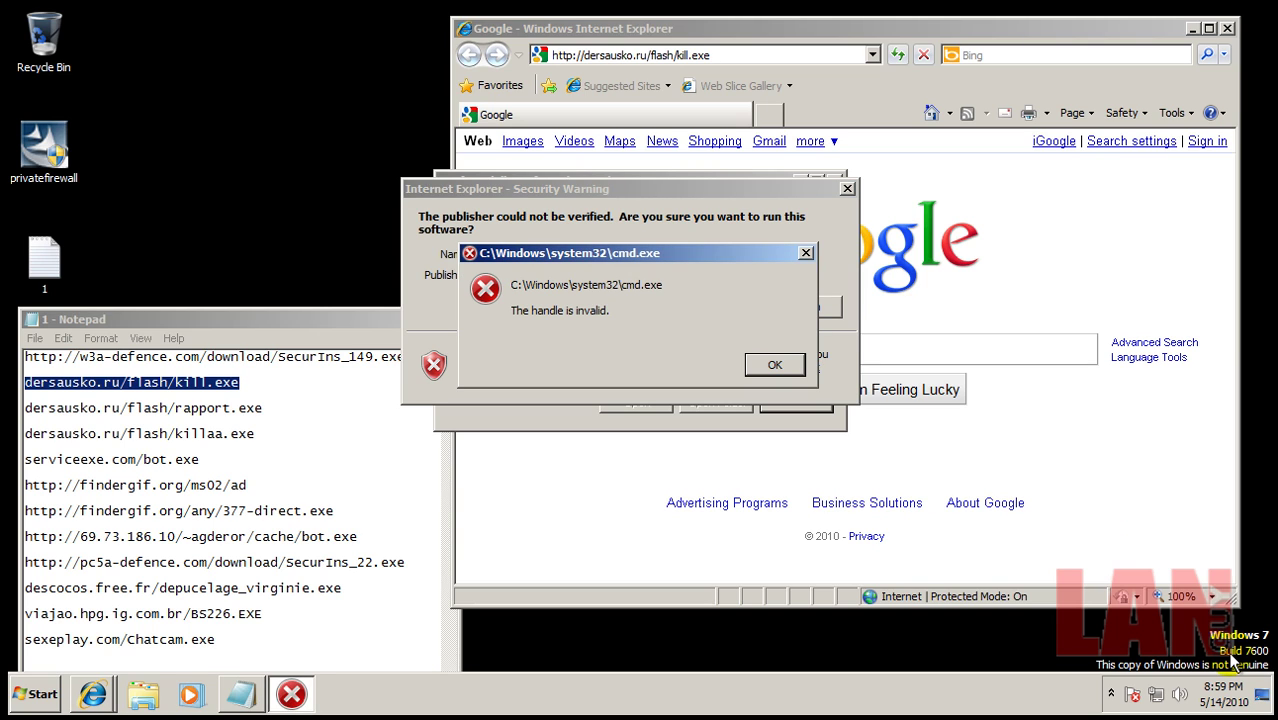
pyautogui.click(778, 365)
# Step: Let kill.exe run, then load and run rapport.exe and block both its alerts
pyautogui.click(710, 305)
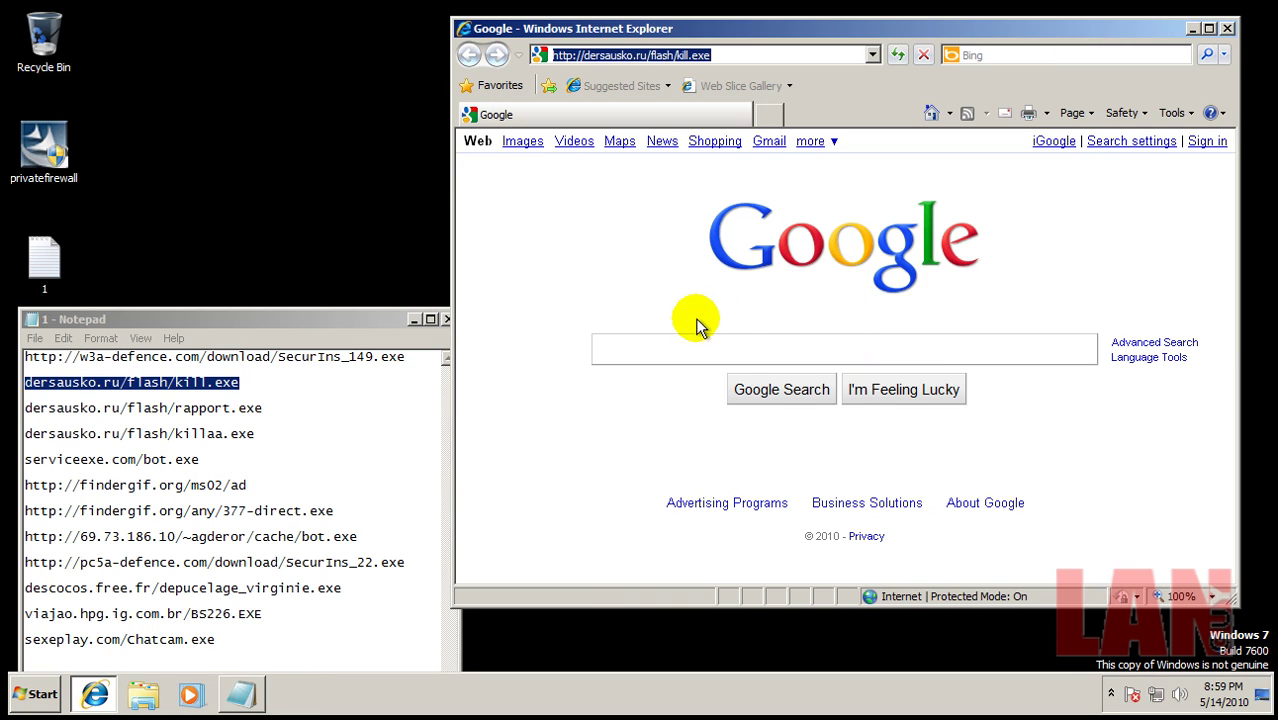
pyautogui.moveTo(25, 408); pyautogui.dragTo(267, 407)
pyautogui.hotkey('ctrl', 'c')
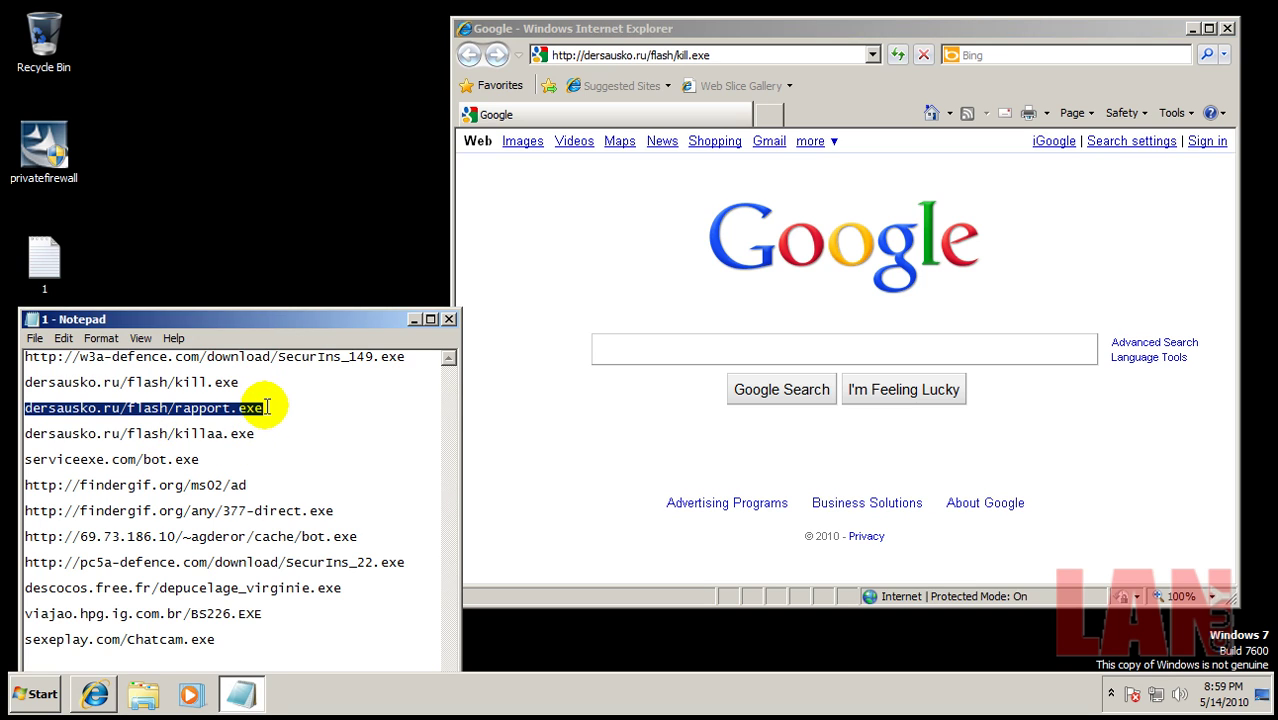
pyautogui.click(703, 55)
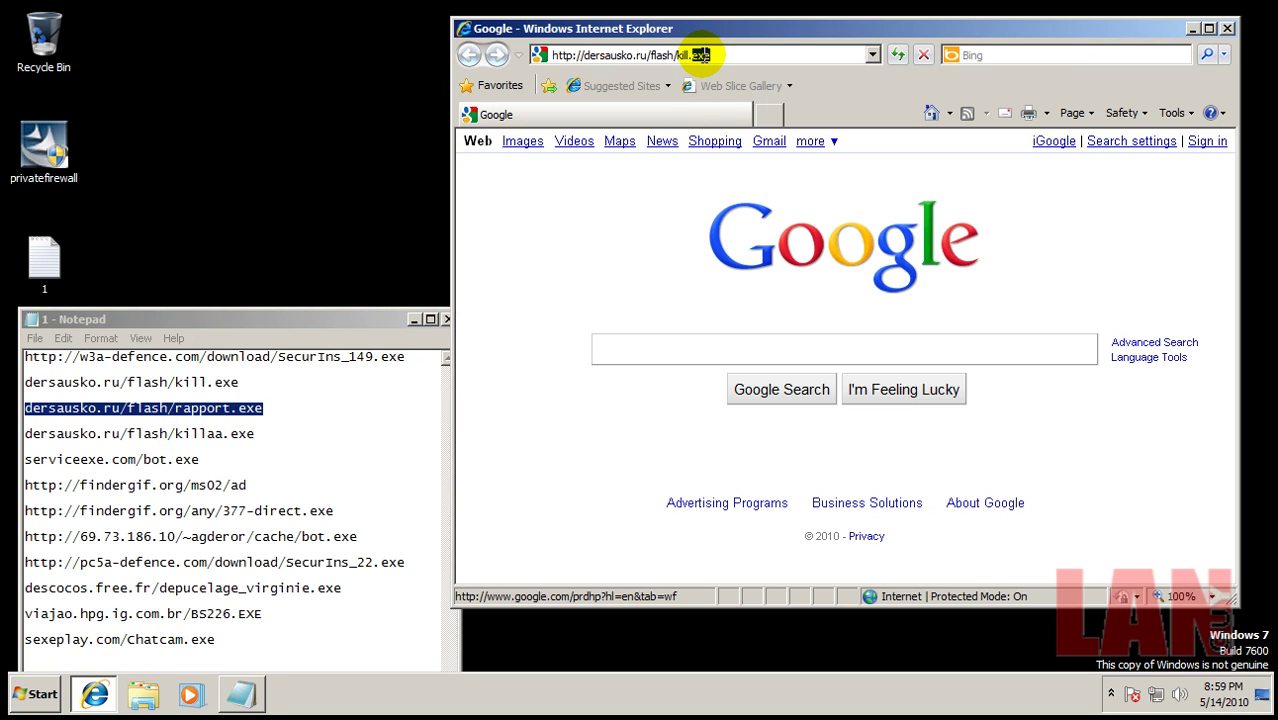
pyautogui.hotkey('ctrl', 'v')
pyautogui.press('Return')
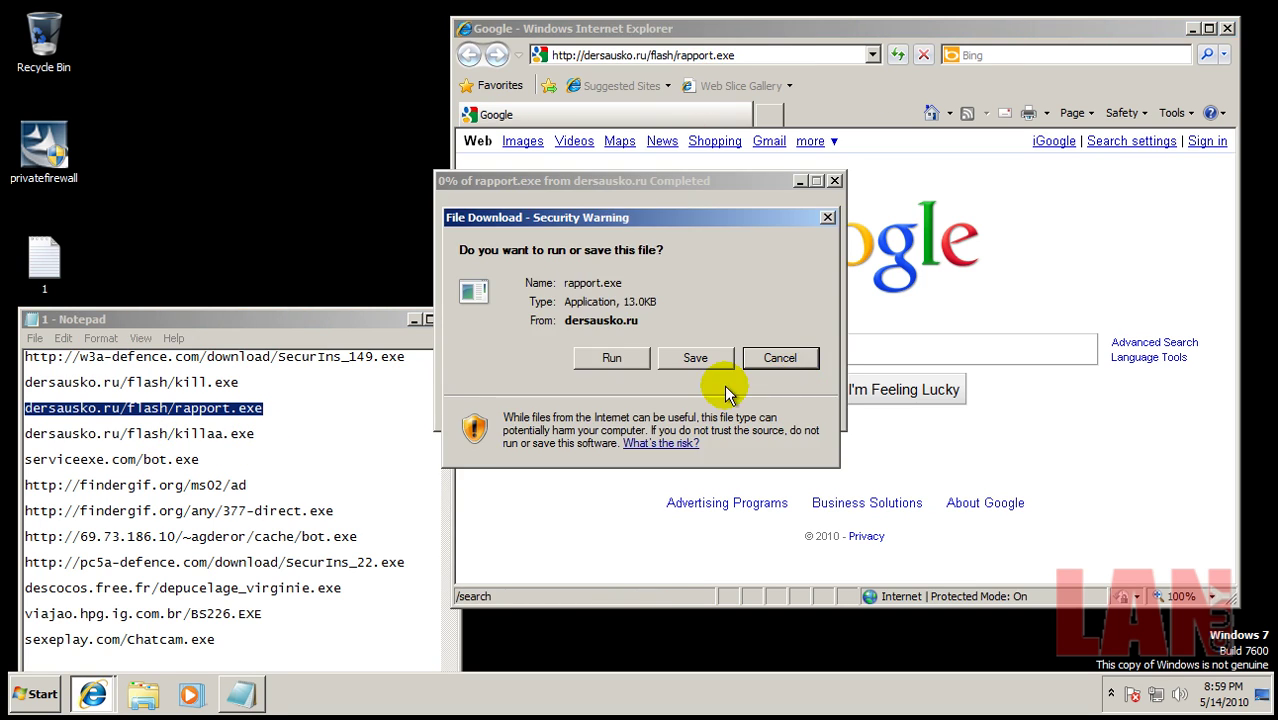
pyautogui.click(638, 359)
pyautogui.click(718, 304)
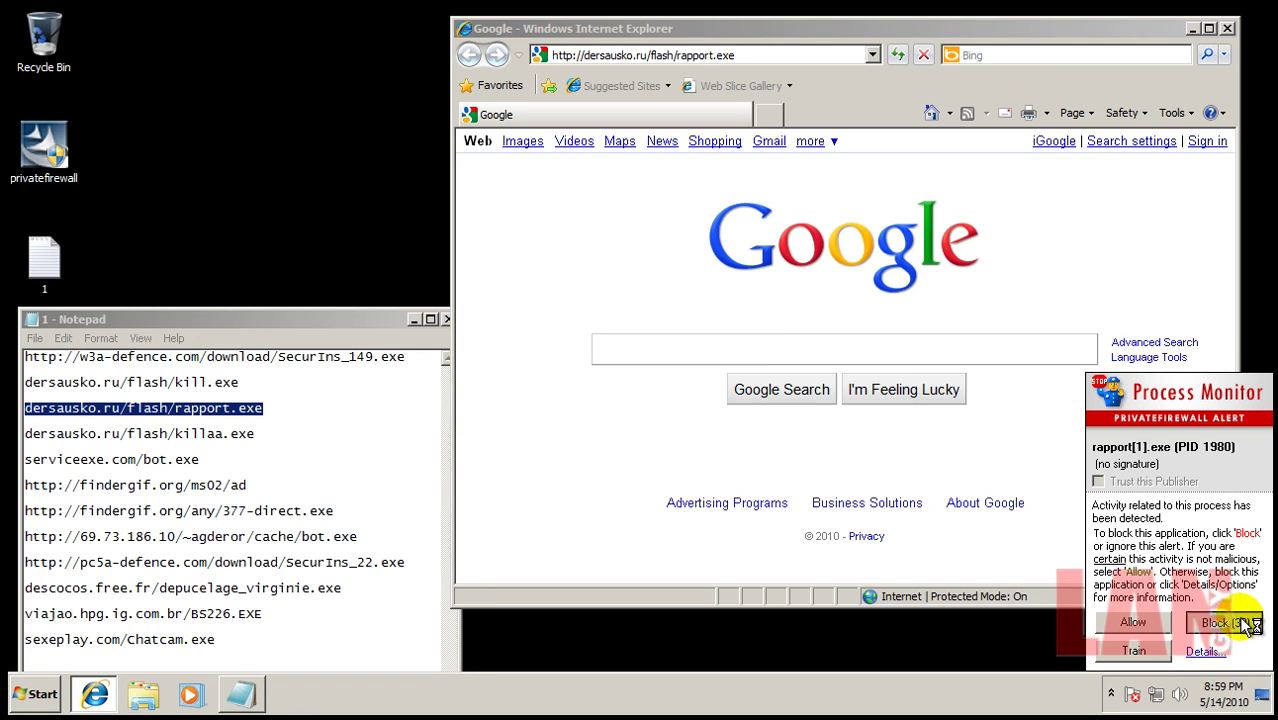
pyautogui.click(1250, 624)
pyautogui.click(1248, 648)
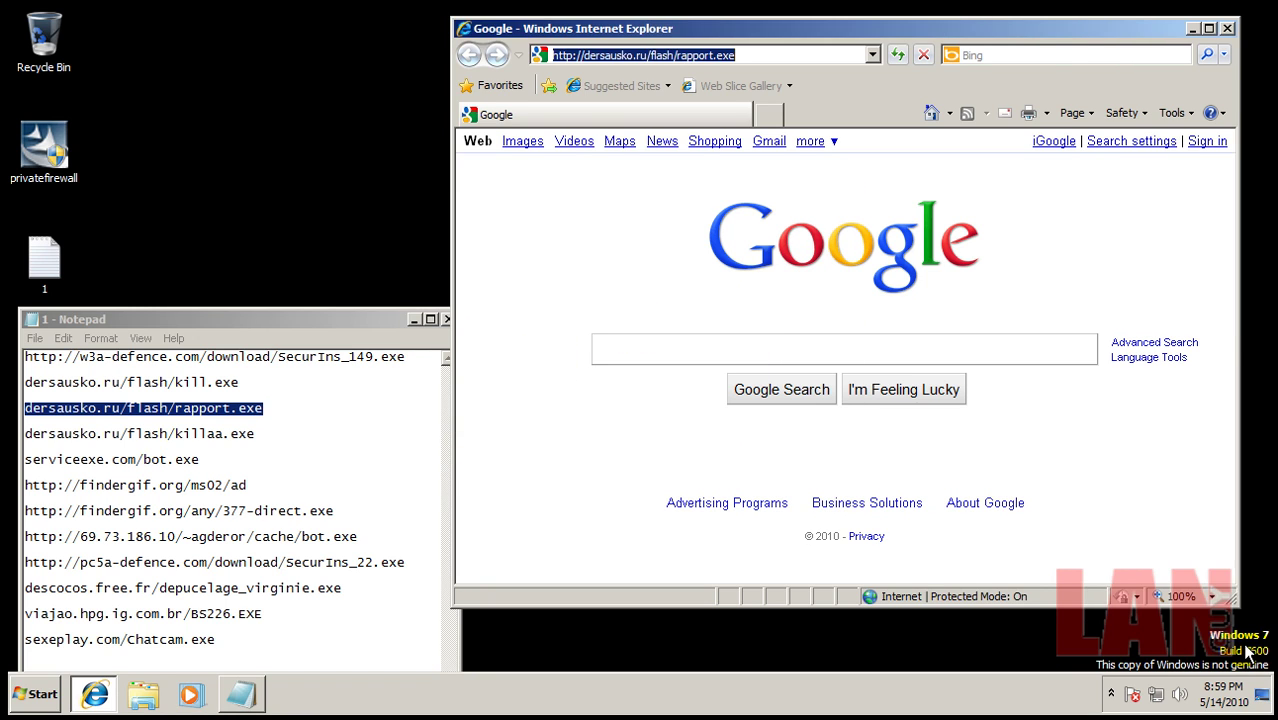
# Step: Load and run killaa.exe from the list, blocking its process and access attempt alerts
pyautogui.doubleClick(255, 434)
pyautogui.hotkey('ctrl', 'c')
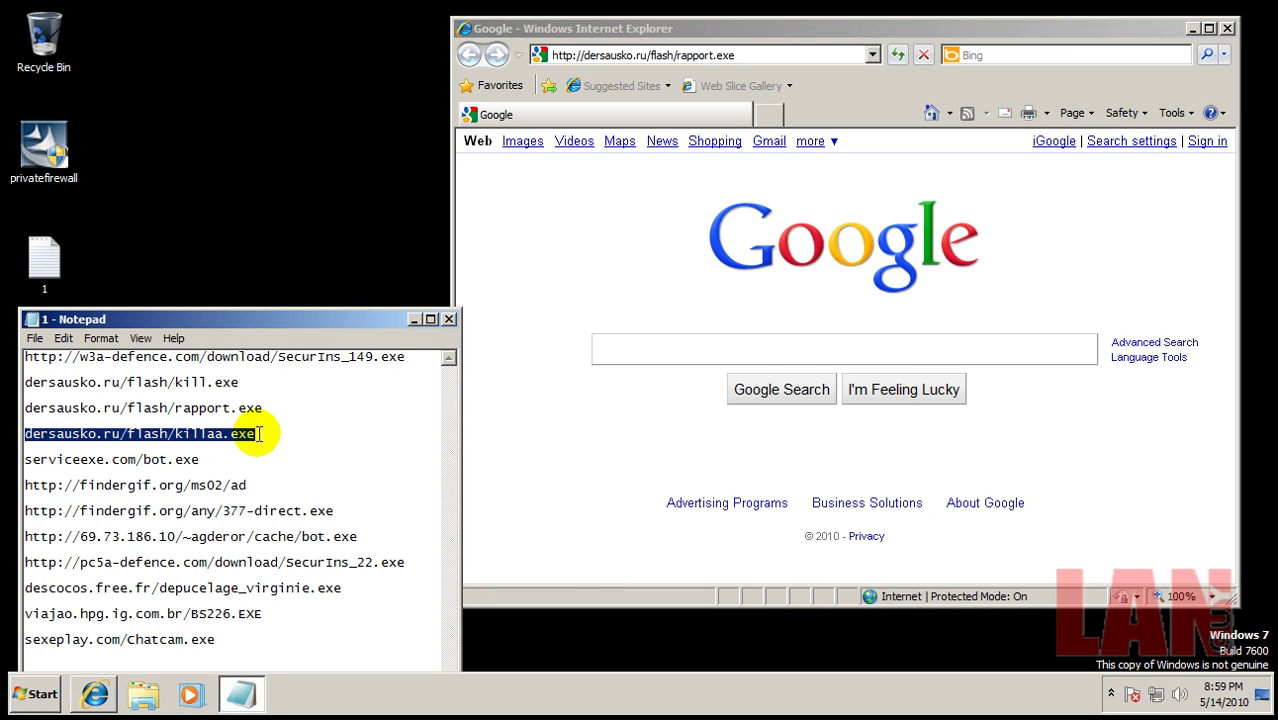
pyautogui.click(717, 56)
pyautogui.hotkey('ctrl', 'v')
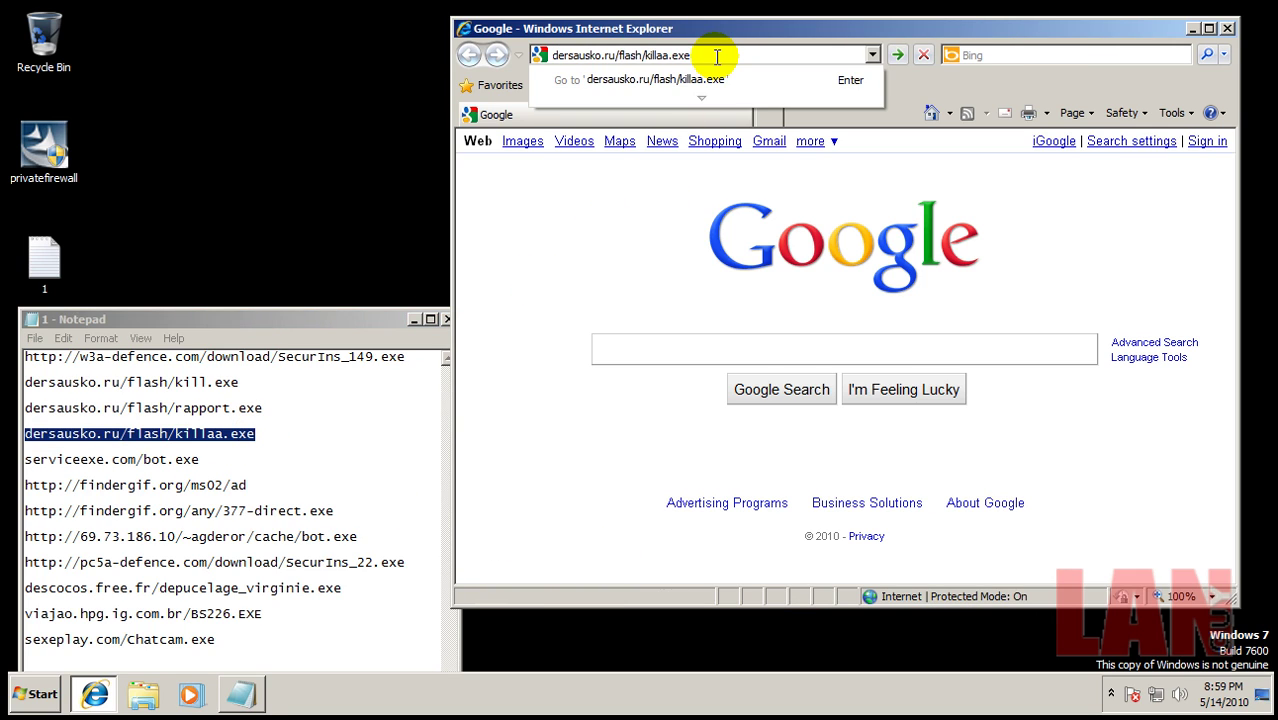
pyautogui.press('Return')
pyautogui.click(612, 358)
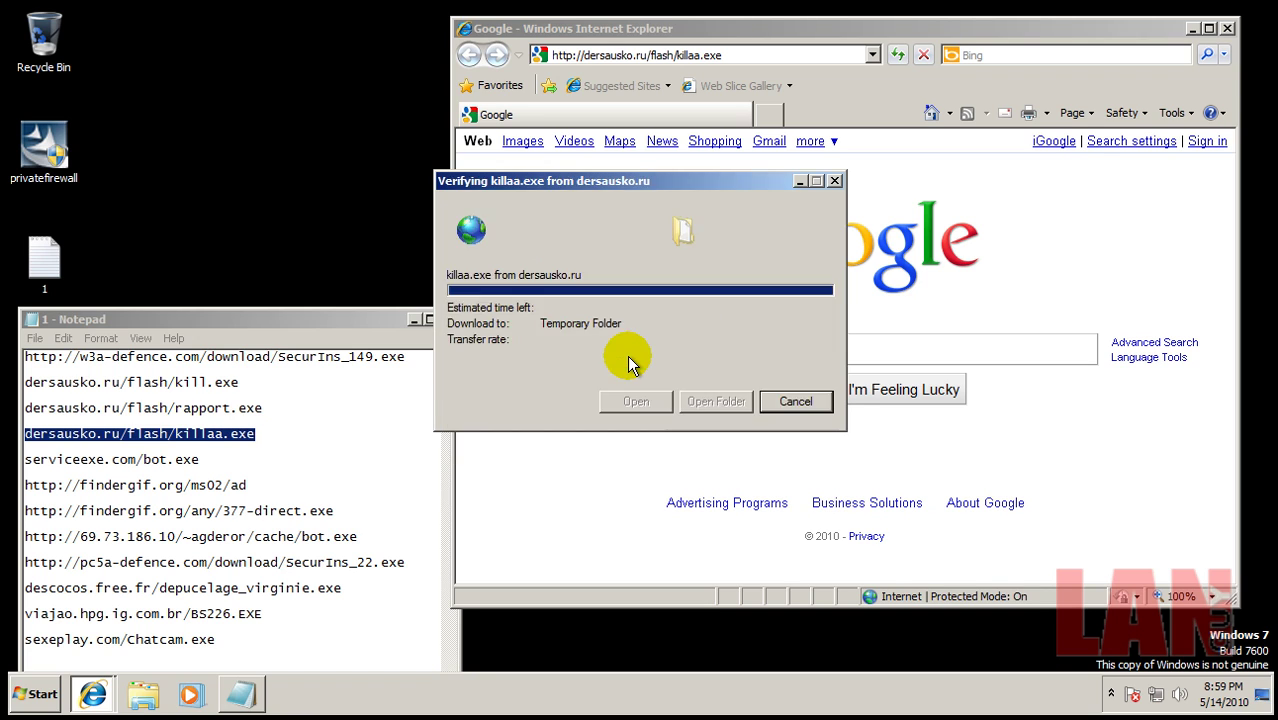
pyautogui.click(699, 306)
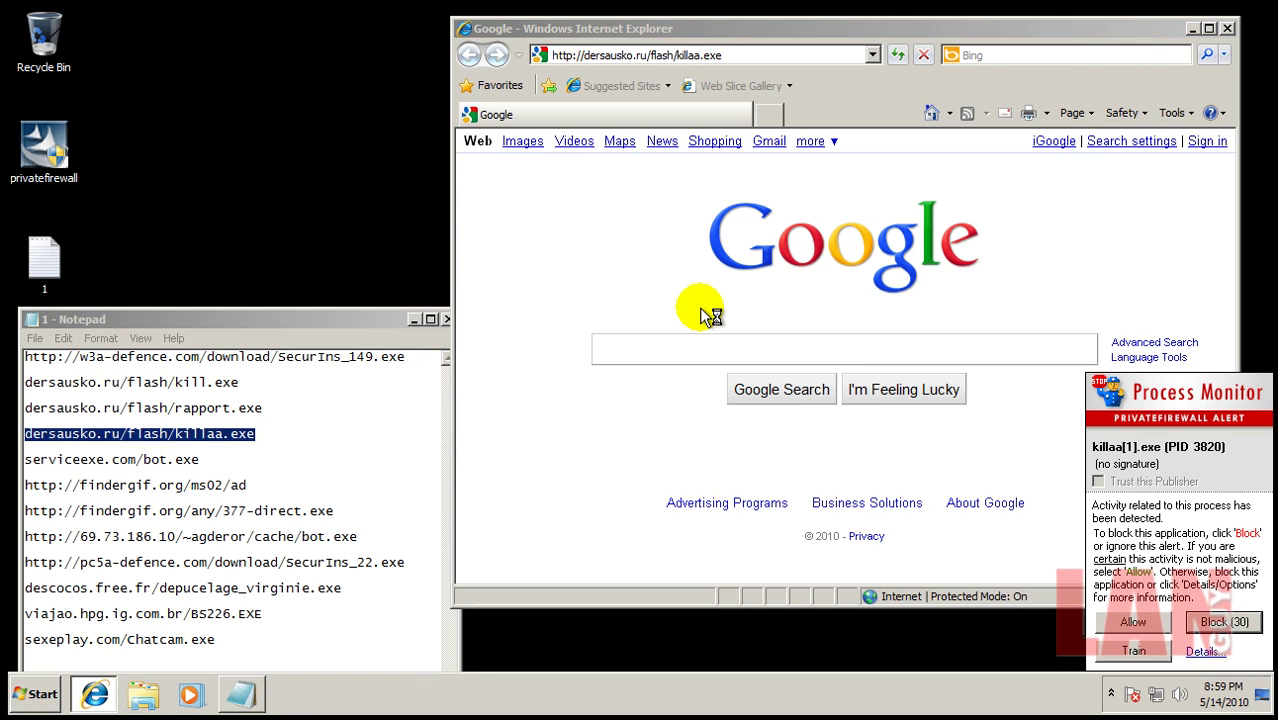
pyautogui.click(1224, 621)
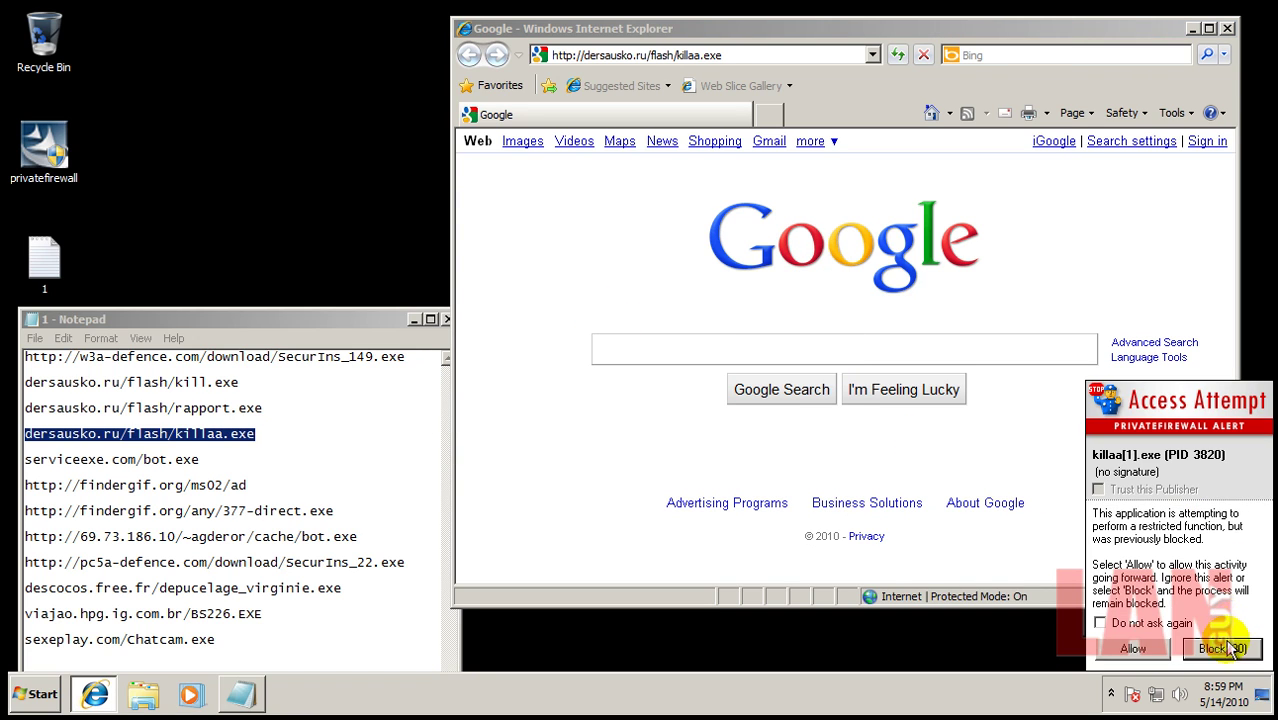
pyautogui.click(1234, 652)
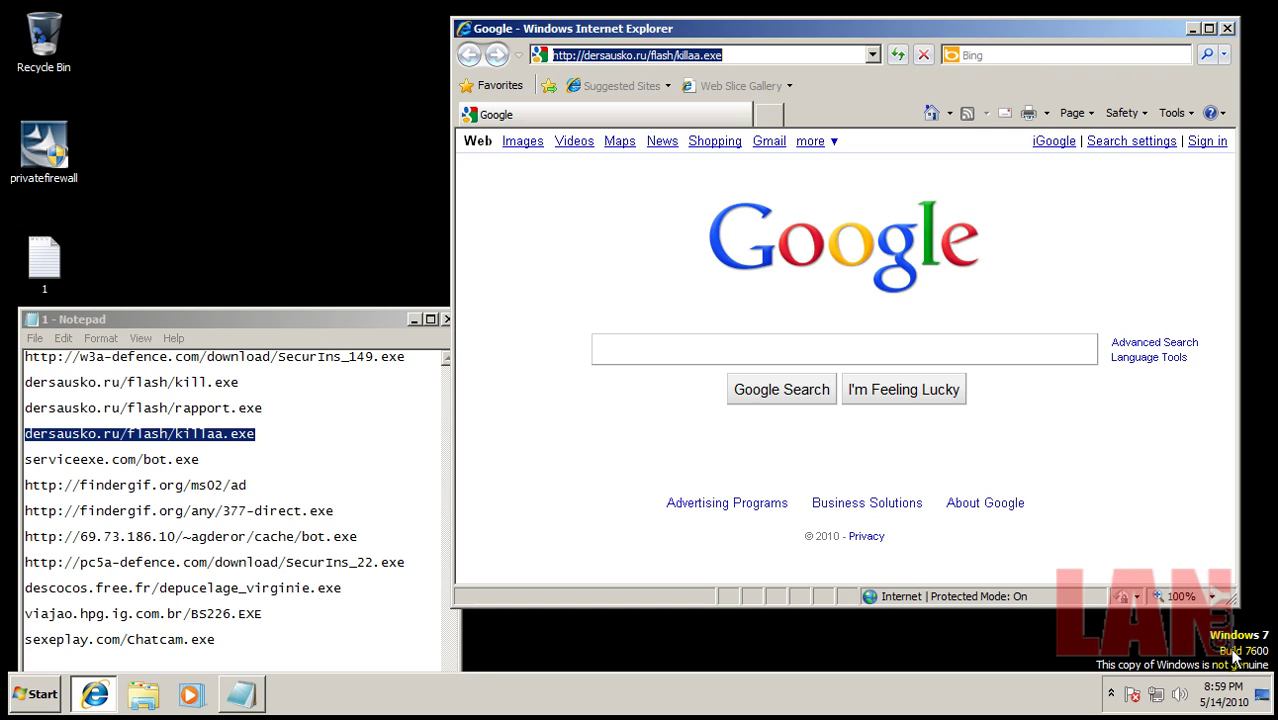
# Step: Select the serviceexe.com/bot.exe line and ready the browser address field for it
pyautogui.click(196, 462)
pyautogui.hotkey('shift', 'Home')
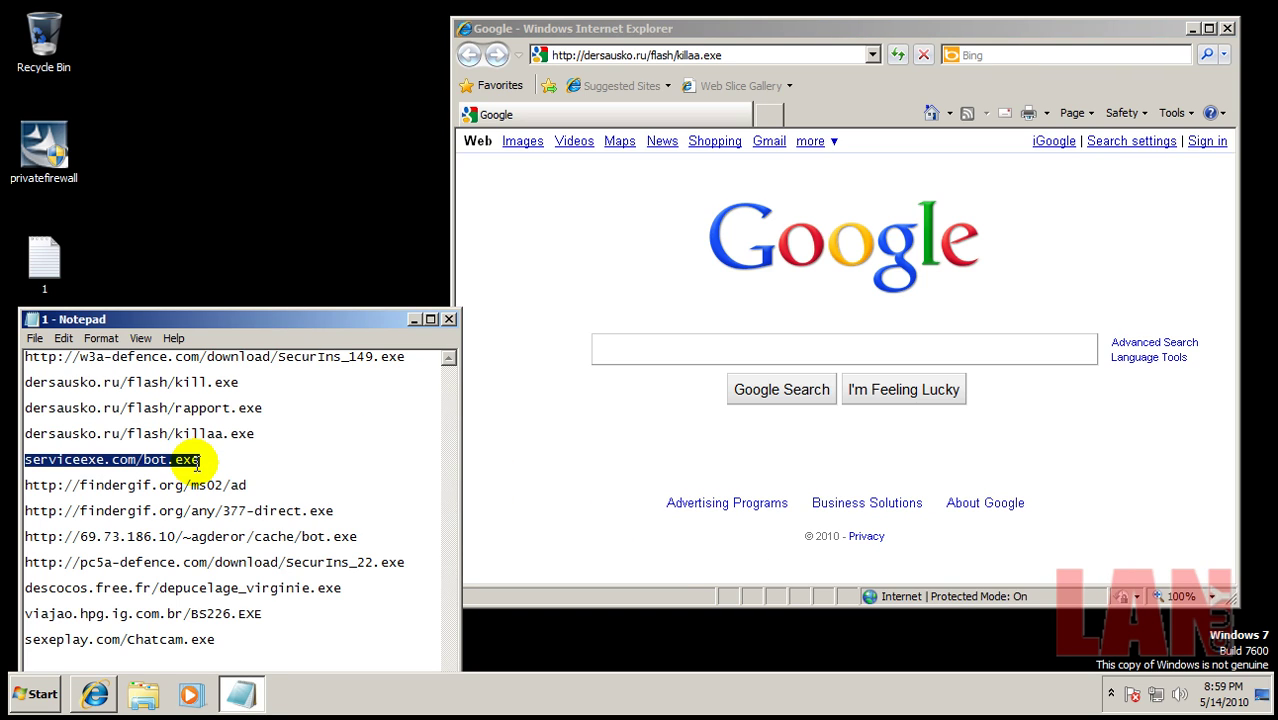
pyautogui.click(753, 52)
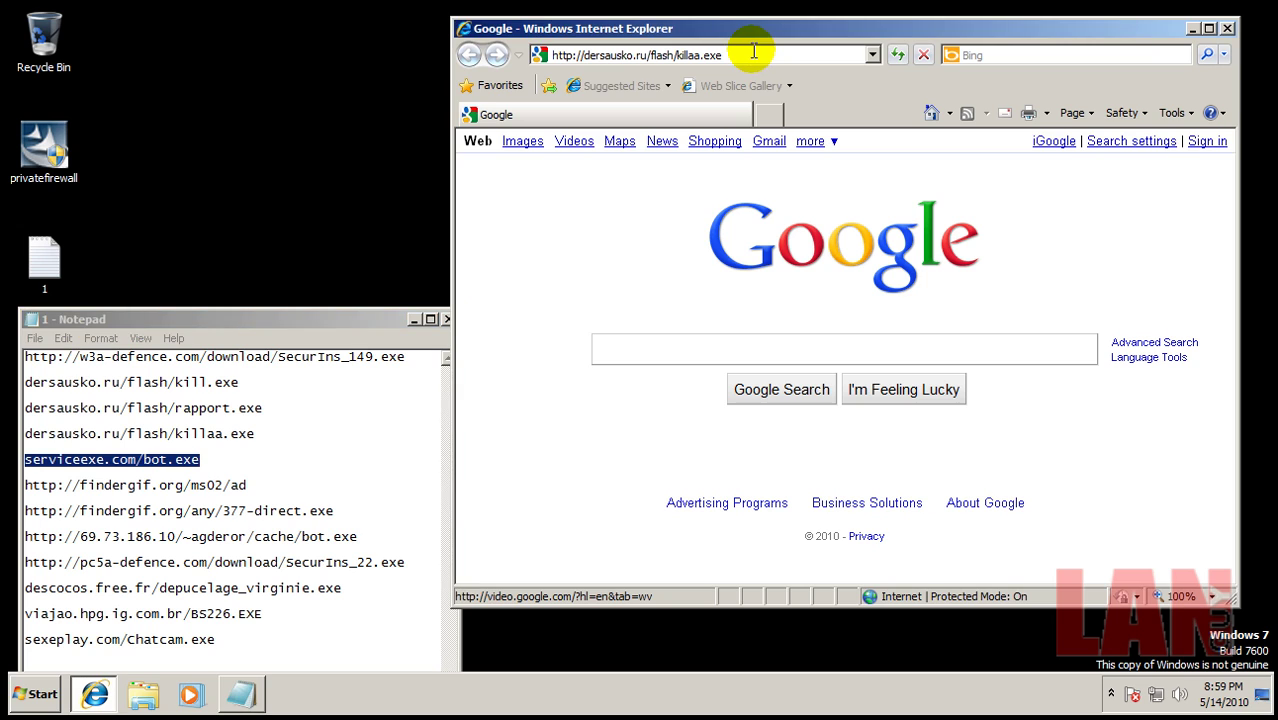
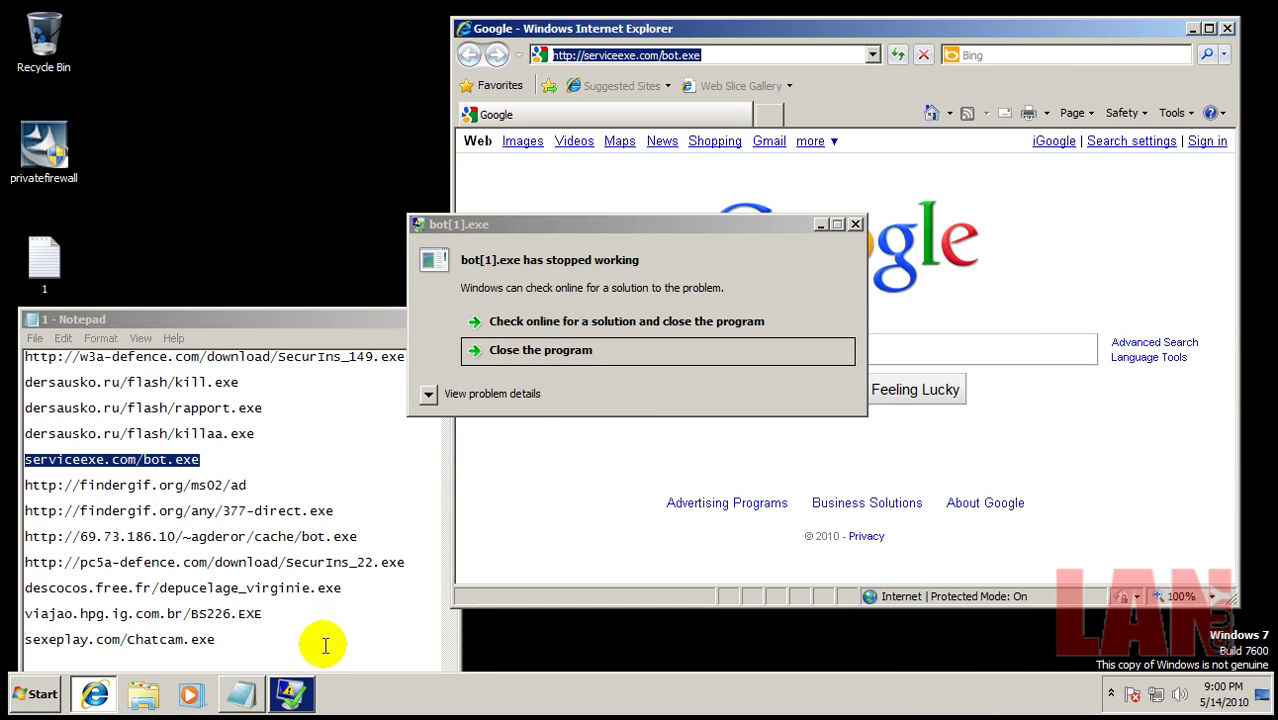
# Step: Close the crashed bot[1].exe, open the findergif.org 377-direct.exe link (404 Not Found), then select the bot.exe link
pyautogui.click(565, 355)
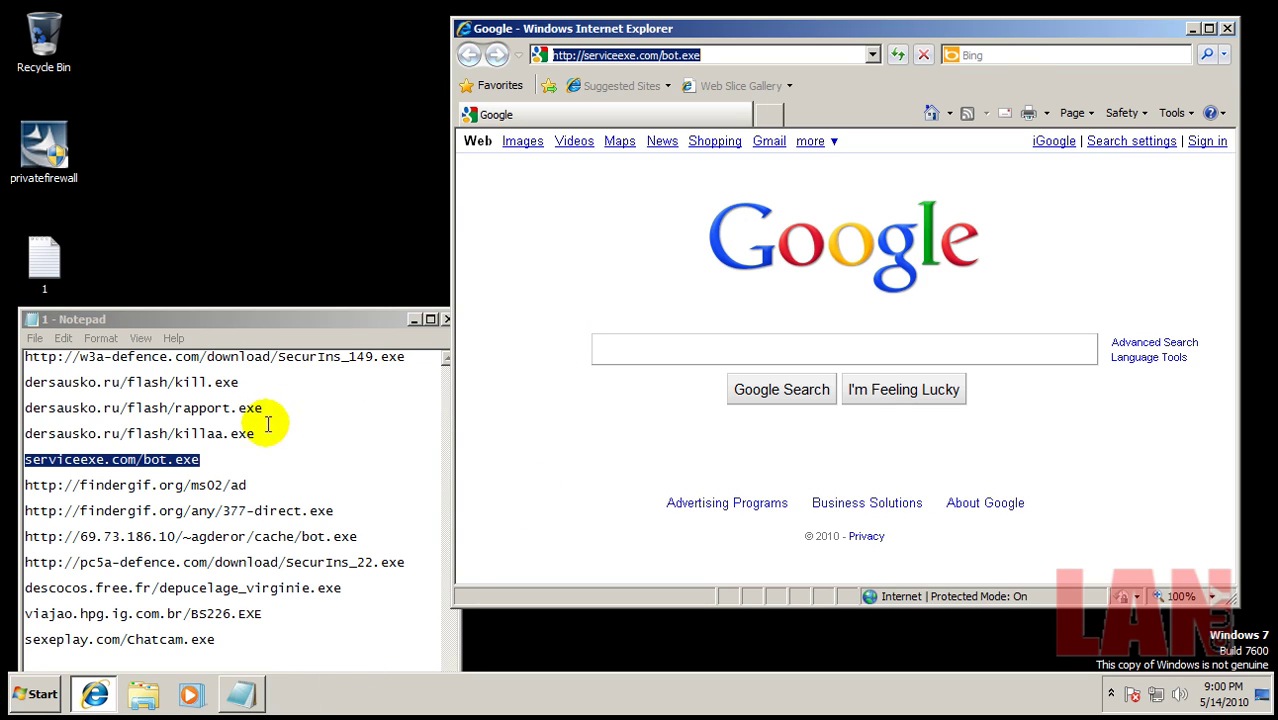
pyautogui.click(333, 511)
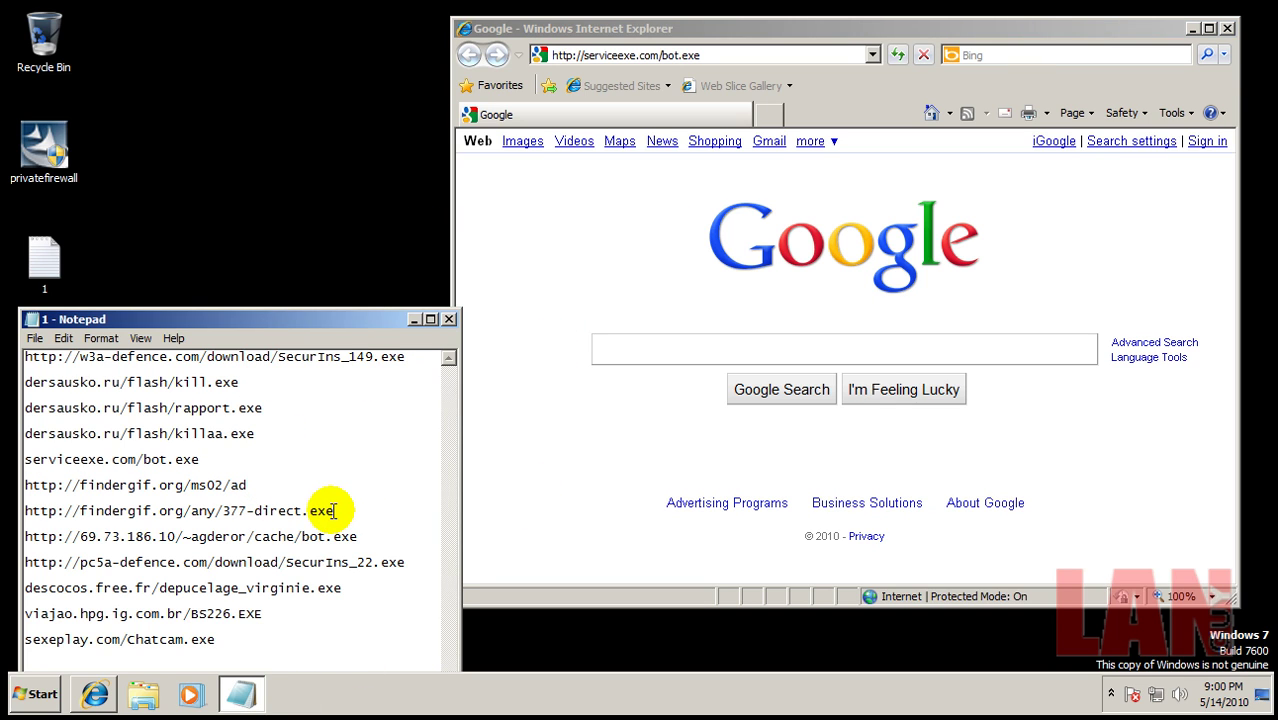
pyautogui.moveTo(333, 511); pyautogui.dragTo(22, 511)
pyautogui.hotkey('ctrl', 'c')
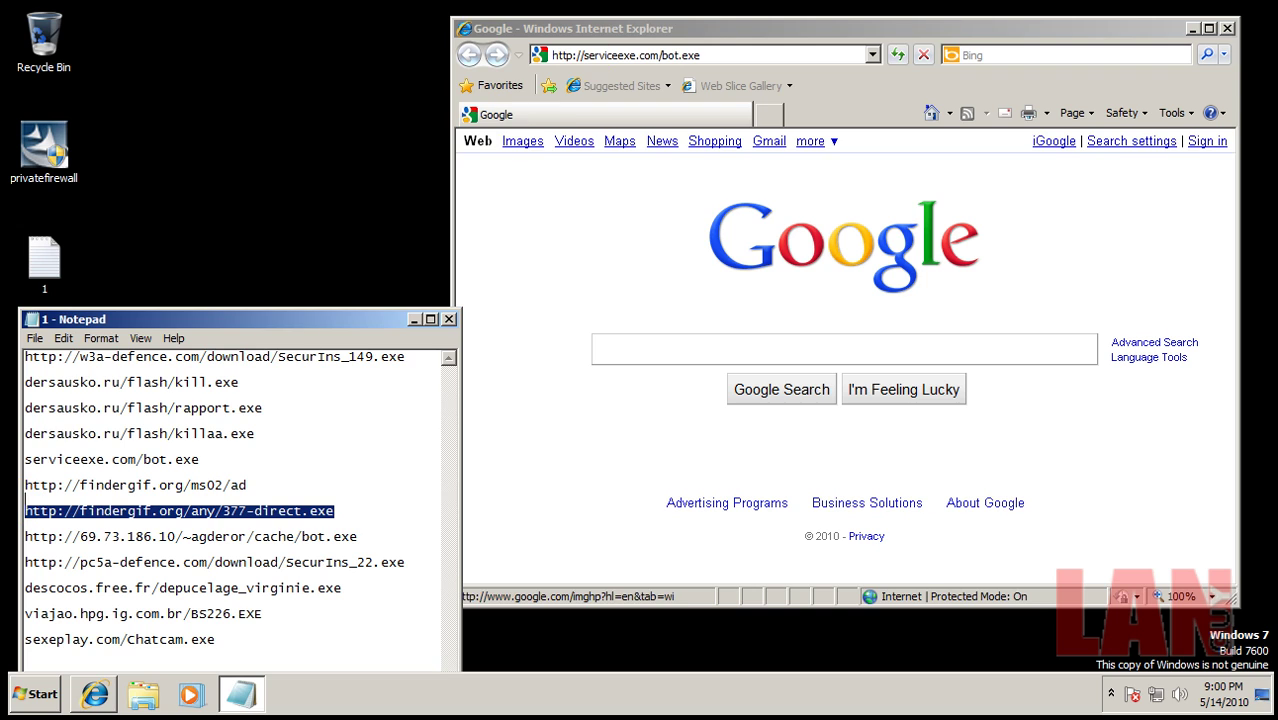
pyautogui.click(708, 55)
pyautogui.hotkey('ctrl', 'v')
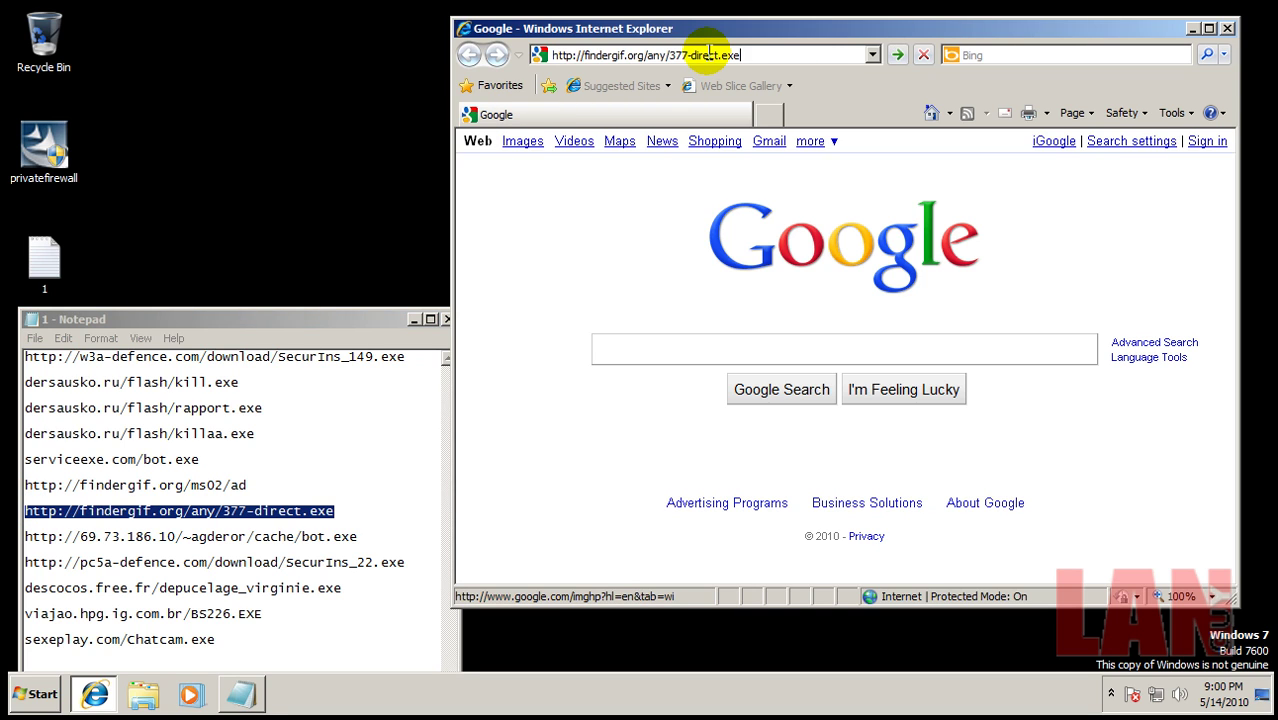
pyautogui.press('Return')
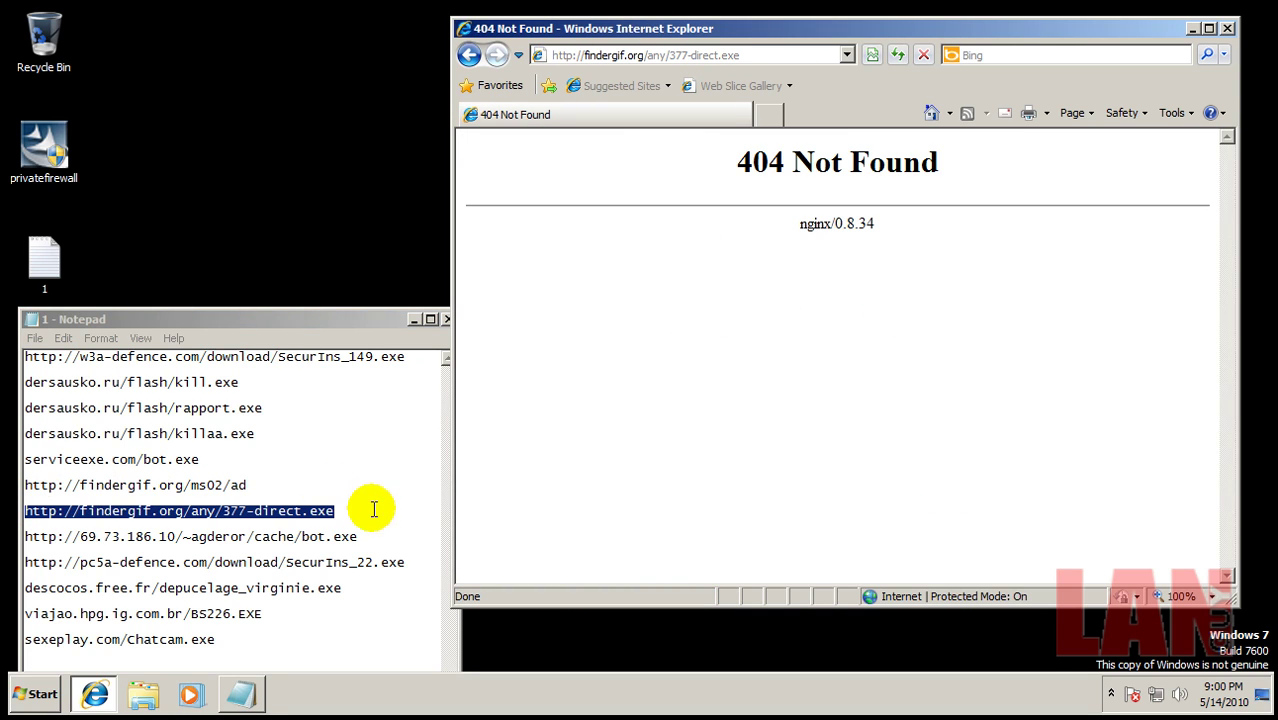
pyautogui.click(362, 533)
pyautogui.doubleClick(360, 537)
pyautogui.hotkey('ctrl', 'c')
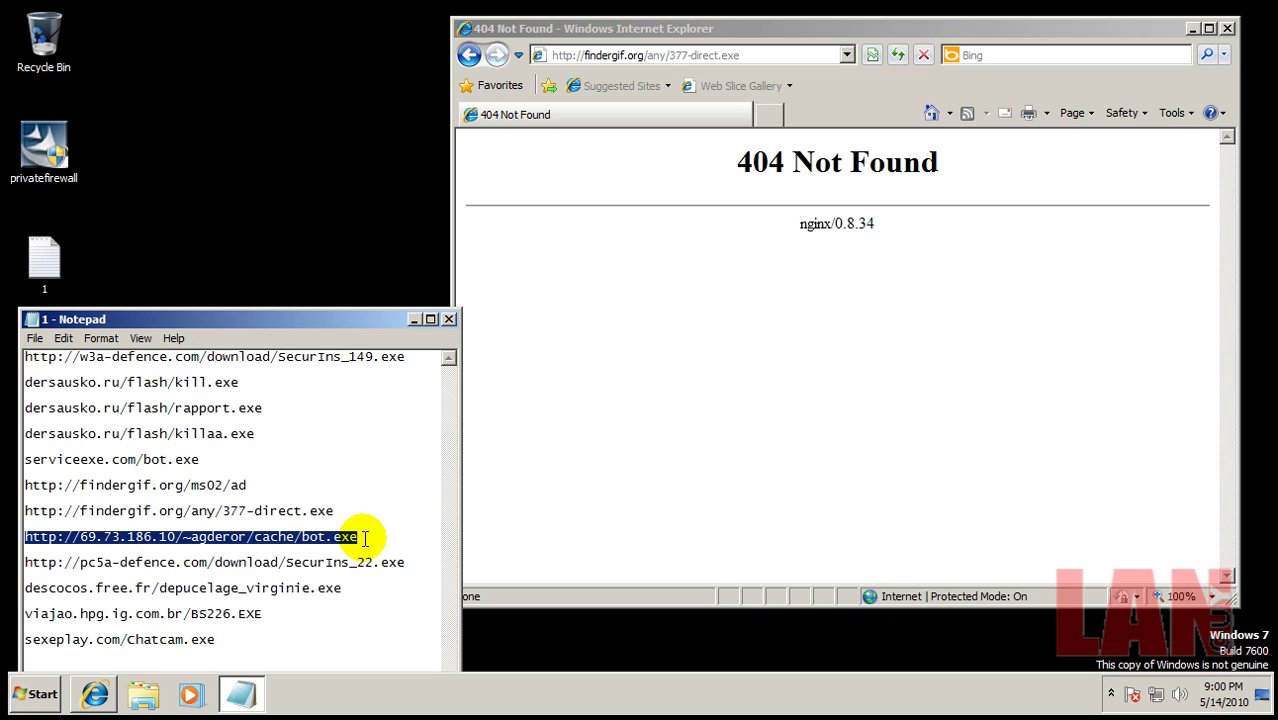
# Step: Open the 69.73.186.10 bot.exe link and run it despite the unverified publisher
pyautogui.click(784, 55)
pyautogui.hotkey('ctrl', 'v')
pyautogui.press('Return')
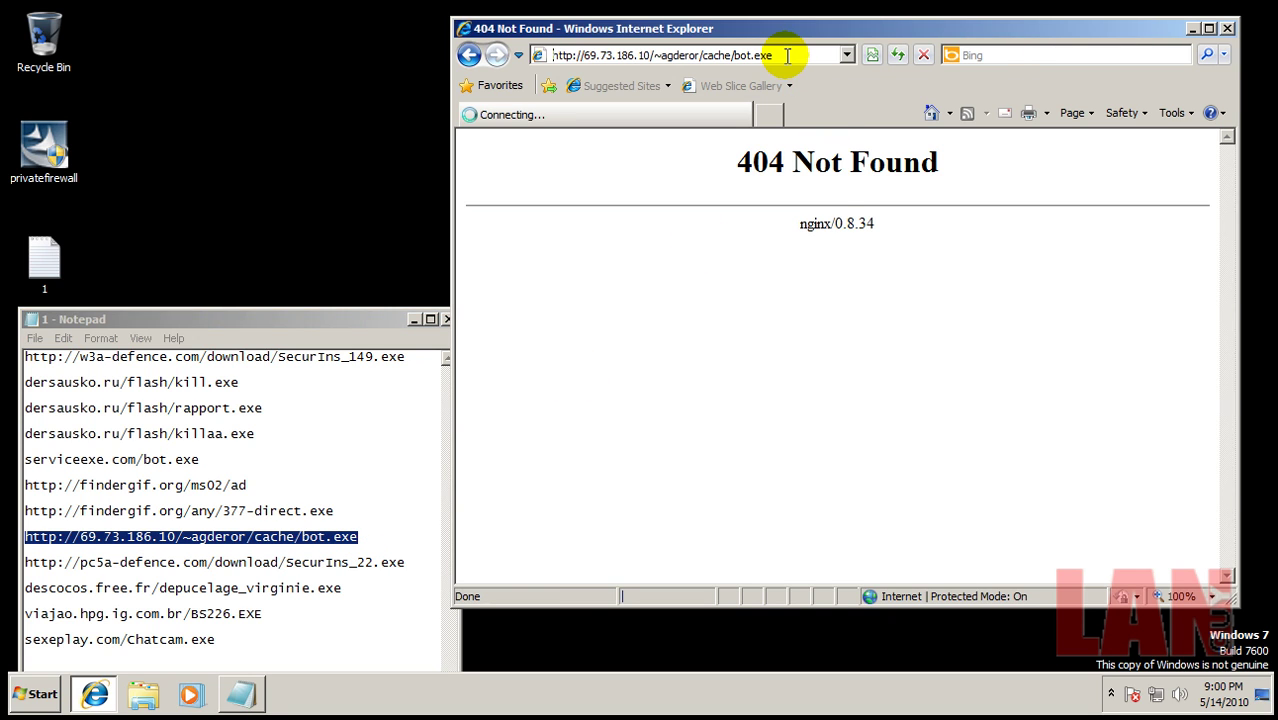
pyautogui.click(623, 358)
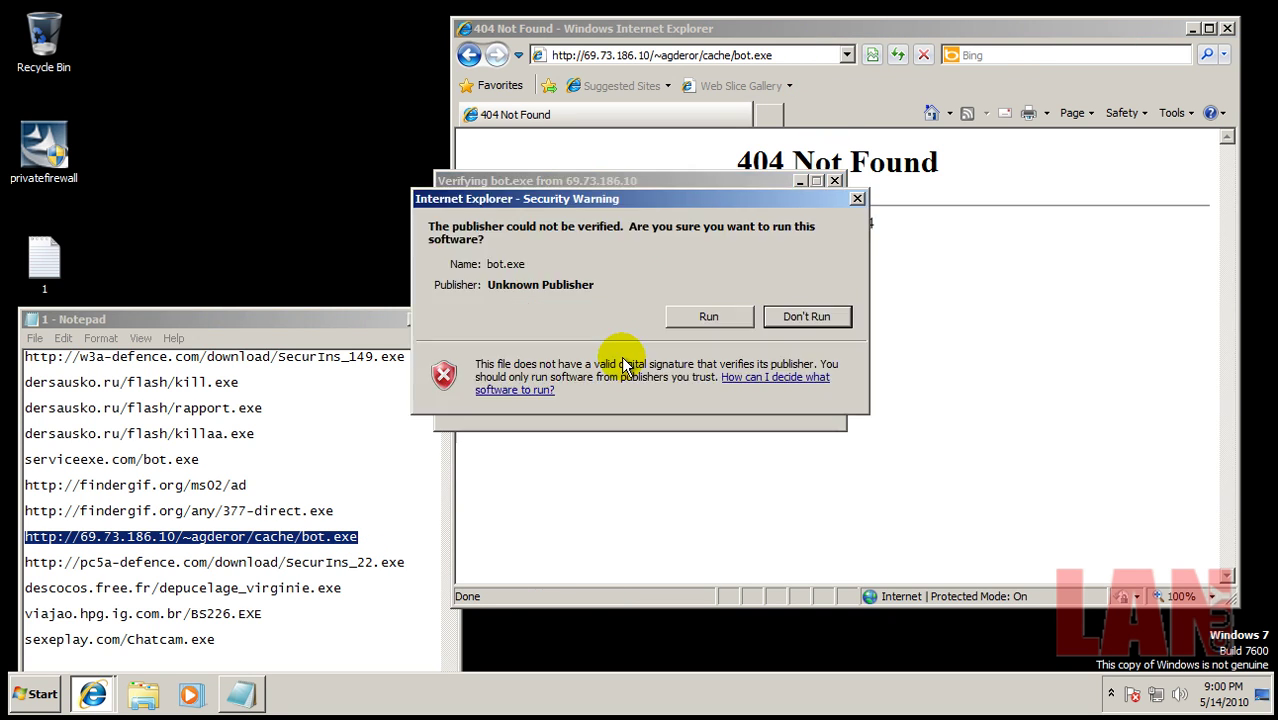
pyautogui.click(724, 316)
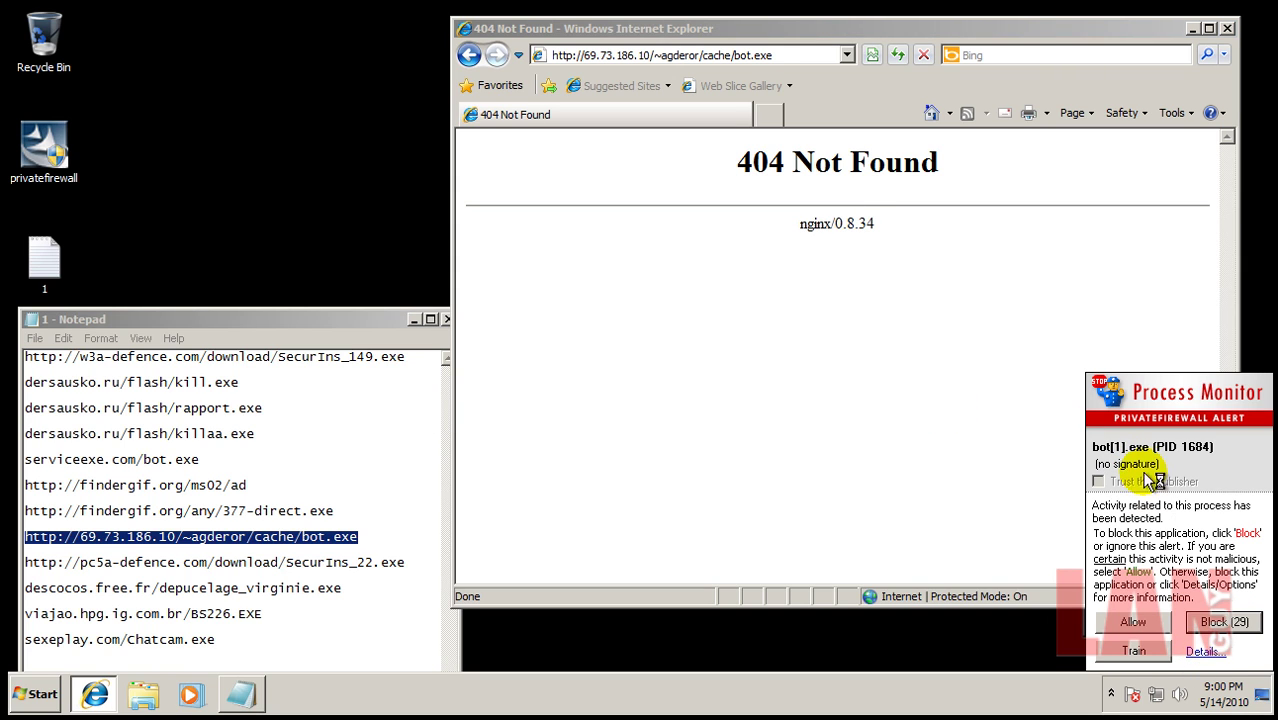
# Step: Block bot[1].exe's registry write, process activity and every access attempt in Privatefirewall
pyautogui.click(1201, 652)
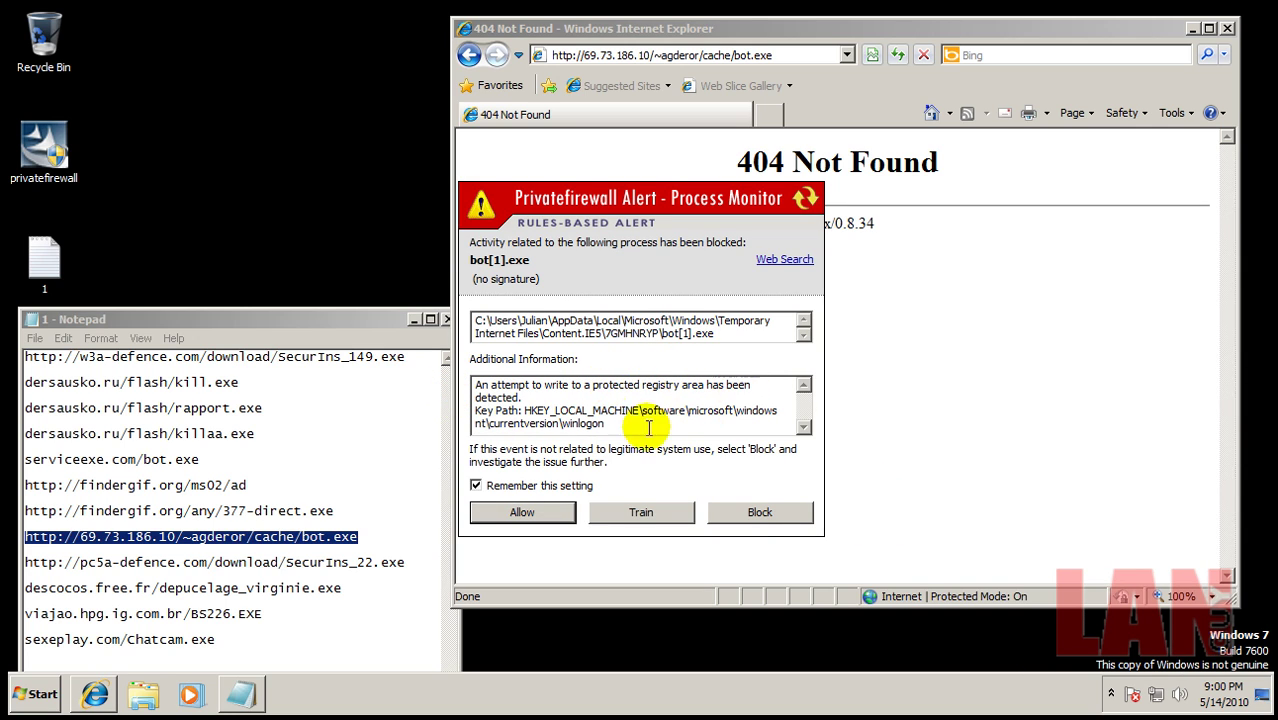
pyautogui.click(762, 512)
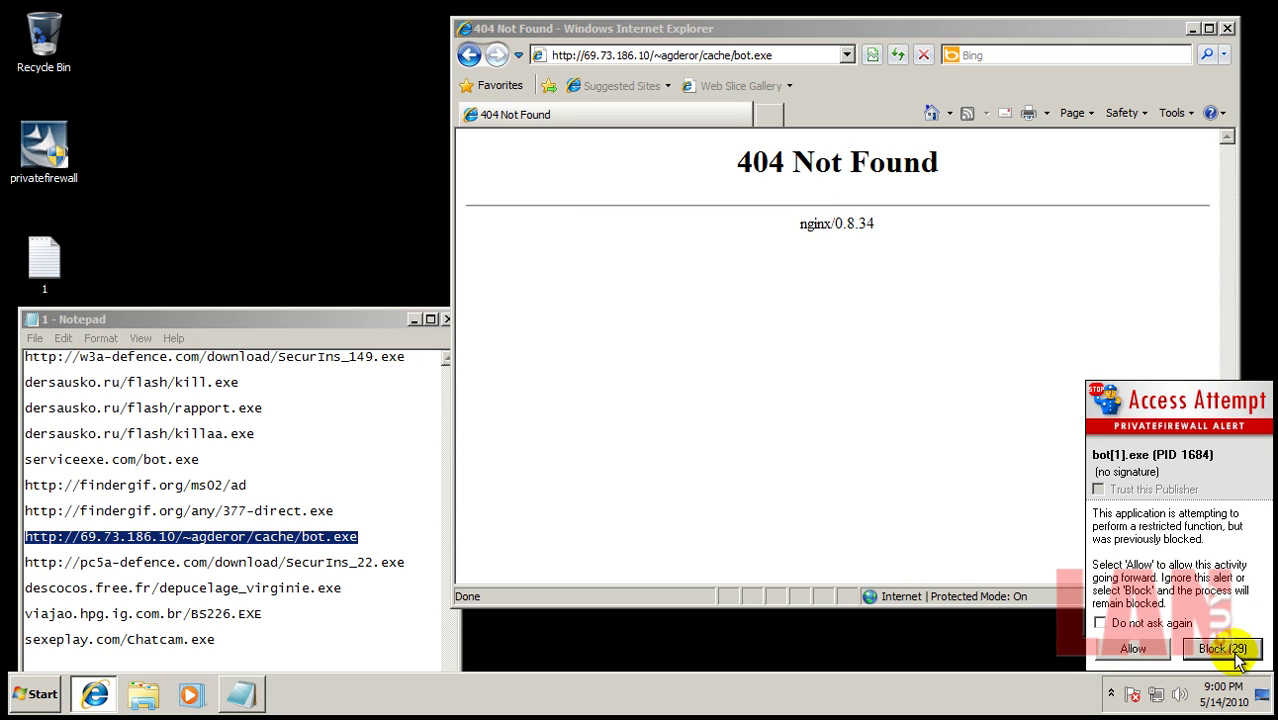
pyautogui.click(1224, 648)
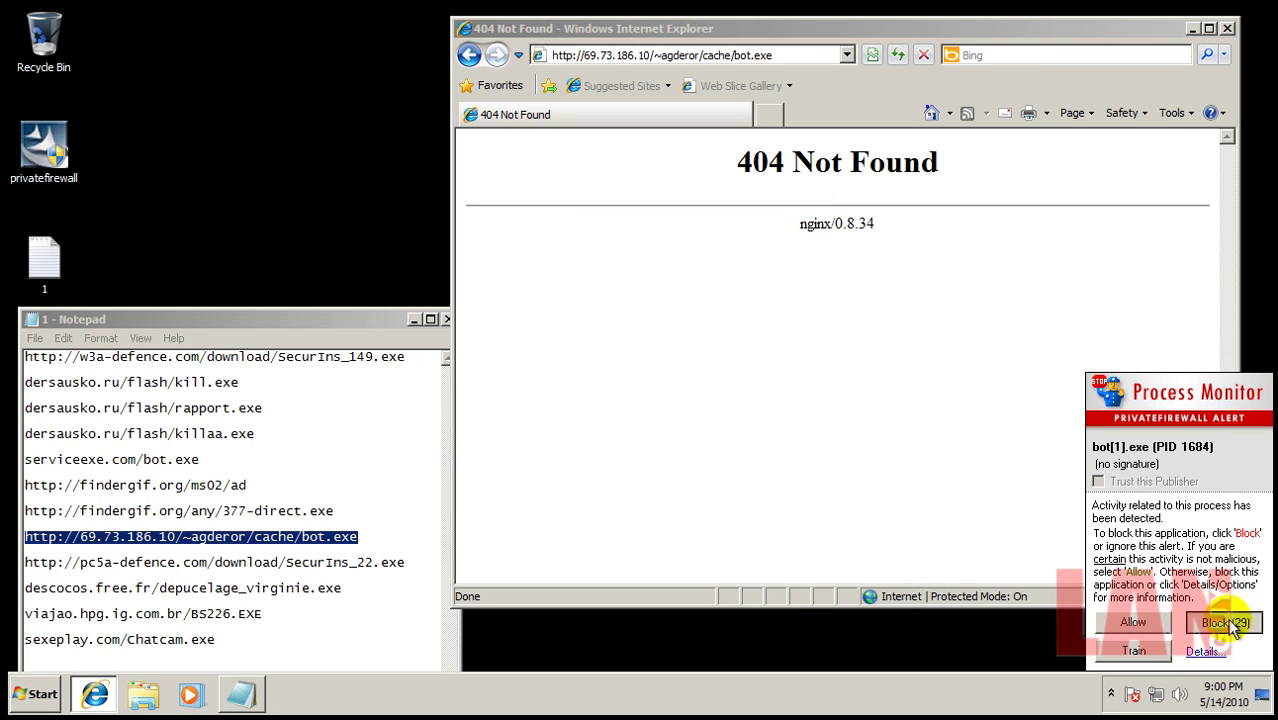
pyautogui.click(1230, 624)
pyautogui.click(1224, 648)
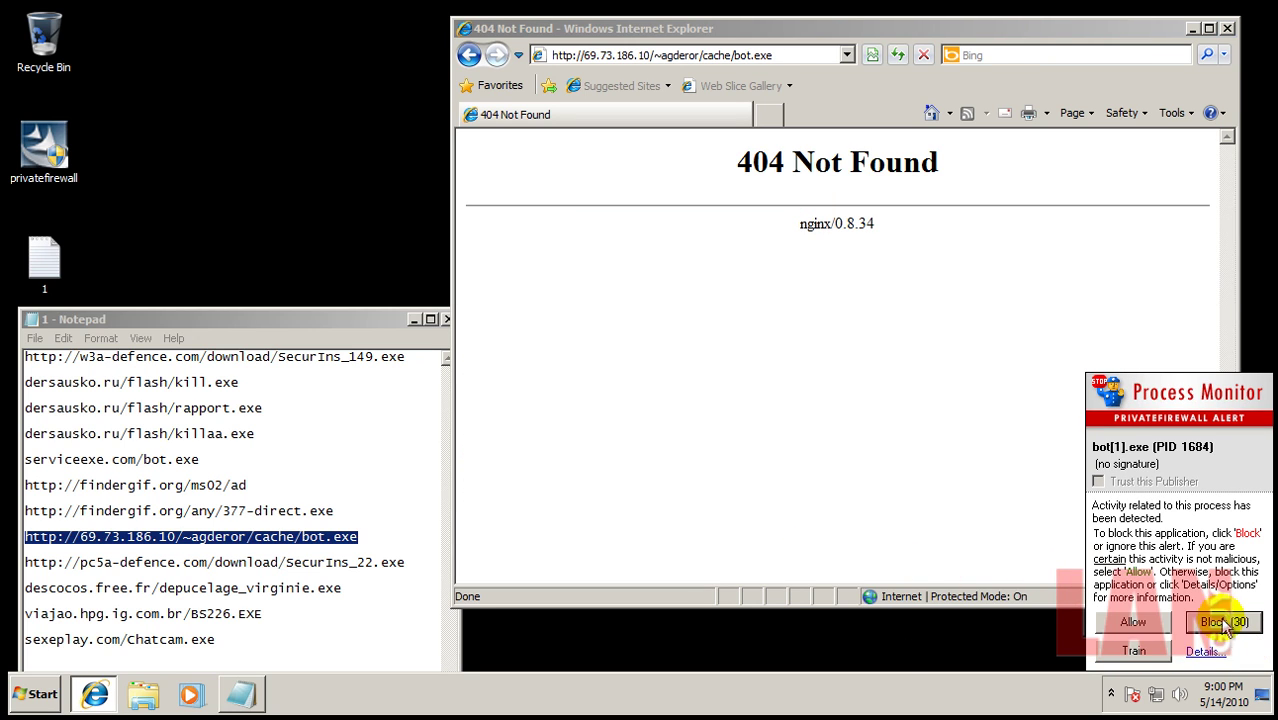
pyautogui.click(1224, 626)
pyautogui.click(1228, 648)
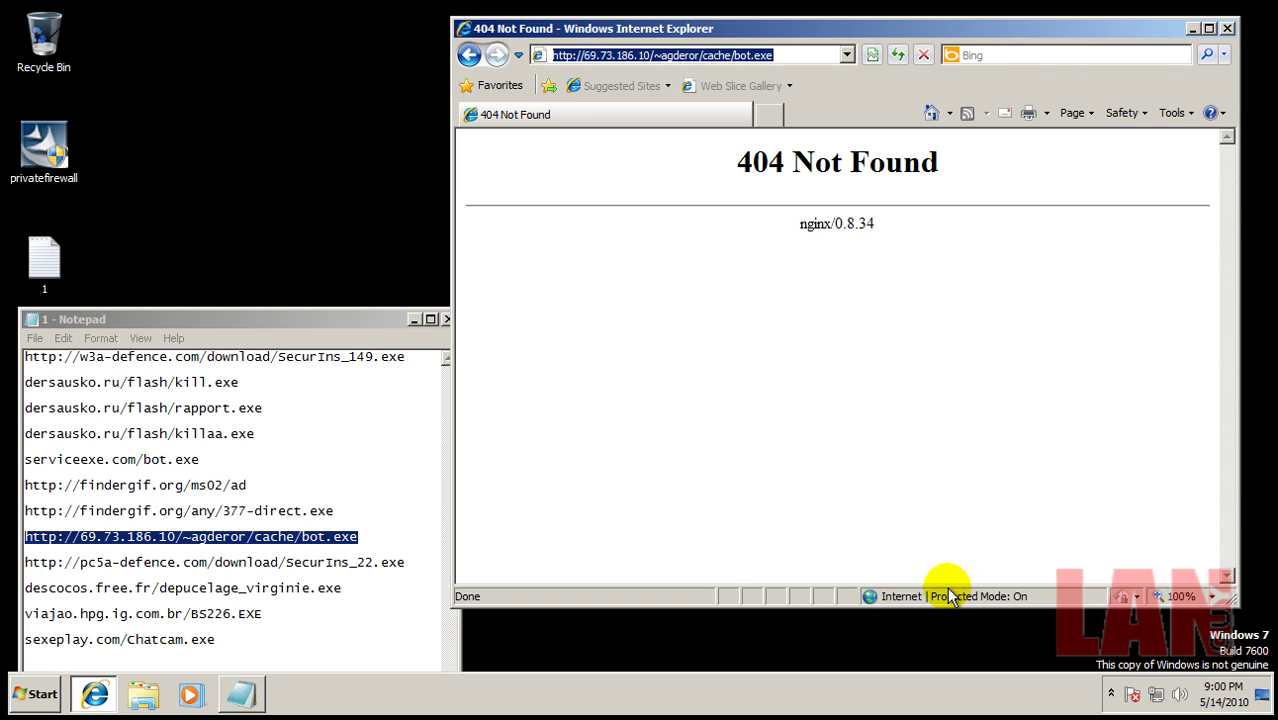
# Step: Open the pc5a-defence SecurIns_22.exe link in Internet Explorer and run the download
pyautogui.doubleClick(408, 565)
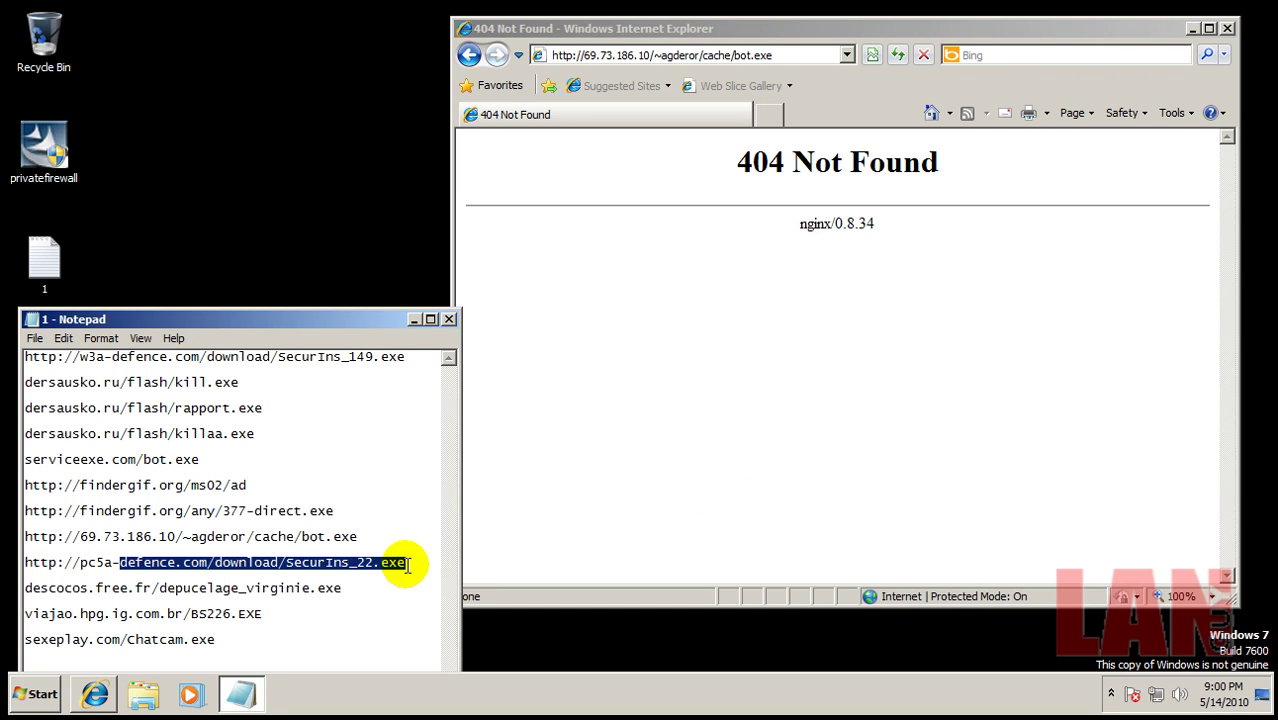
pyautogui.moveTo(408, 565); pyautogui.dragTo(26, 565)
pyautogui.hotkey('ctrl', 'c')
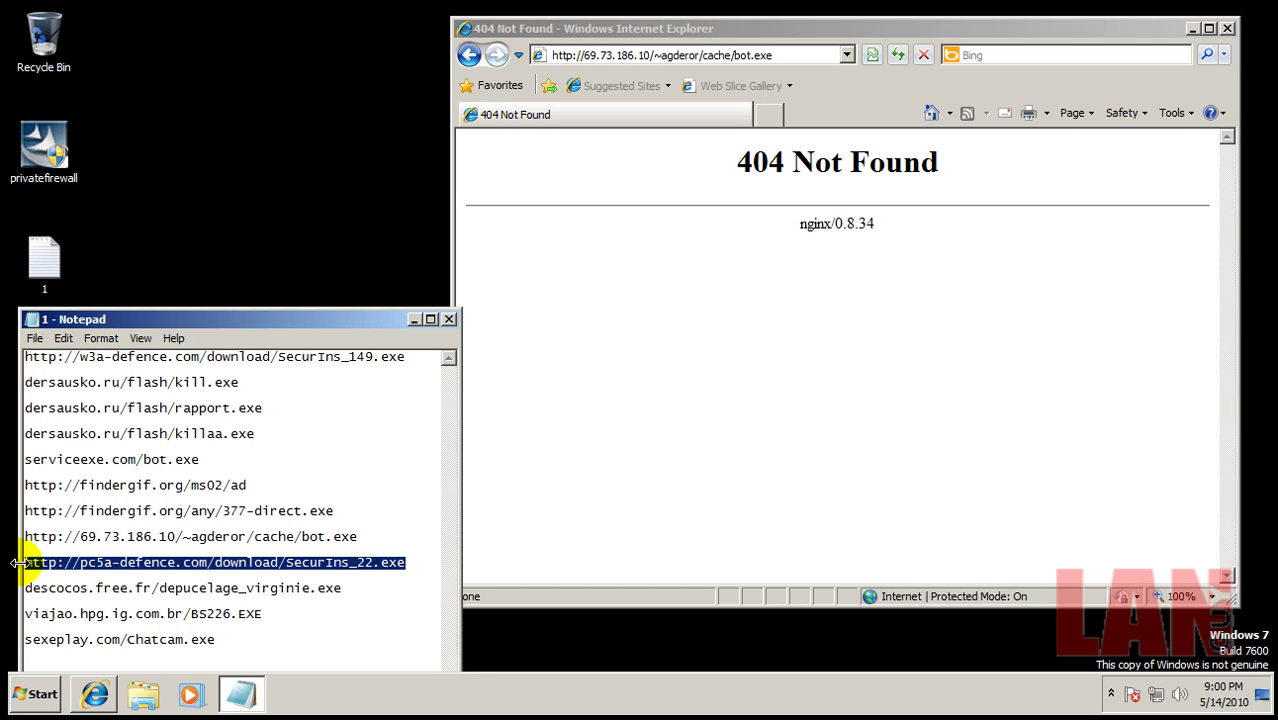
pyautogui.click(766, 55)
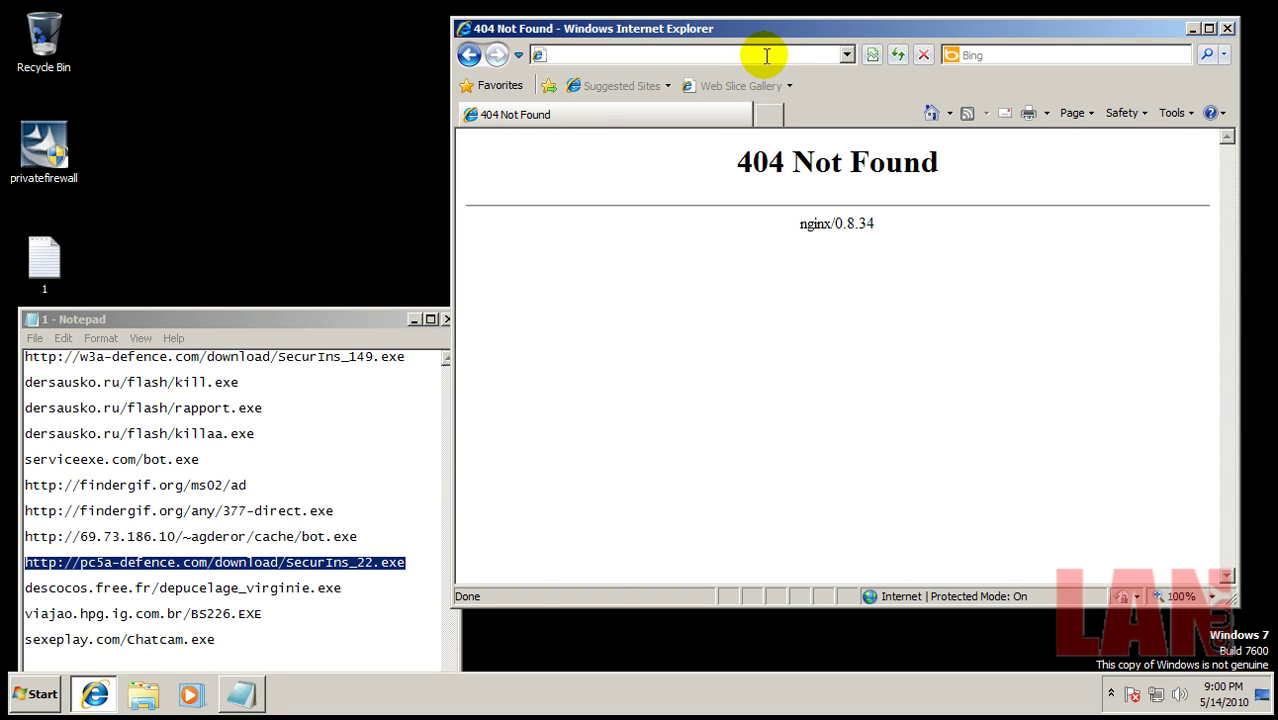
pyautogui.hotkey('ctrl', 'v')
pyautogui.press('Return')
pyautogui.click(612, 354)
# Step: Block bot[1].exe's repeated access attempts and let SecurIns_22.exe make system changes
pyautogui.click(1246, 656)
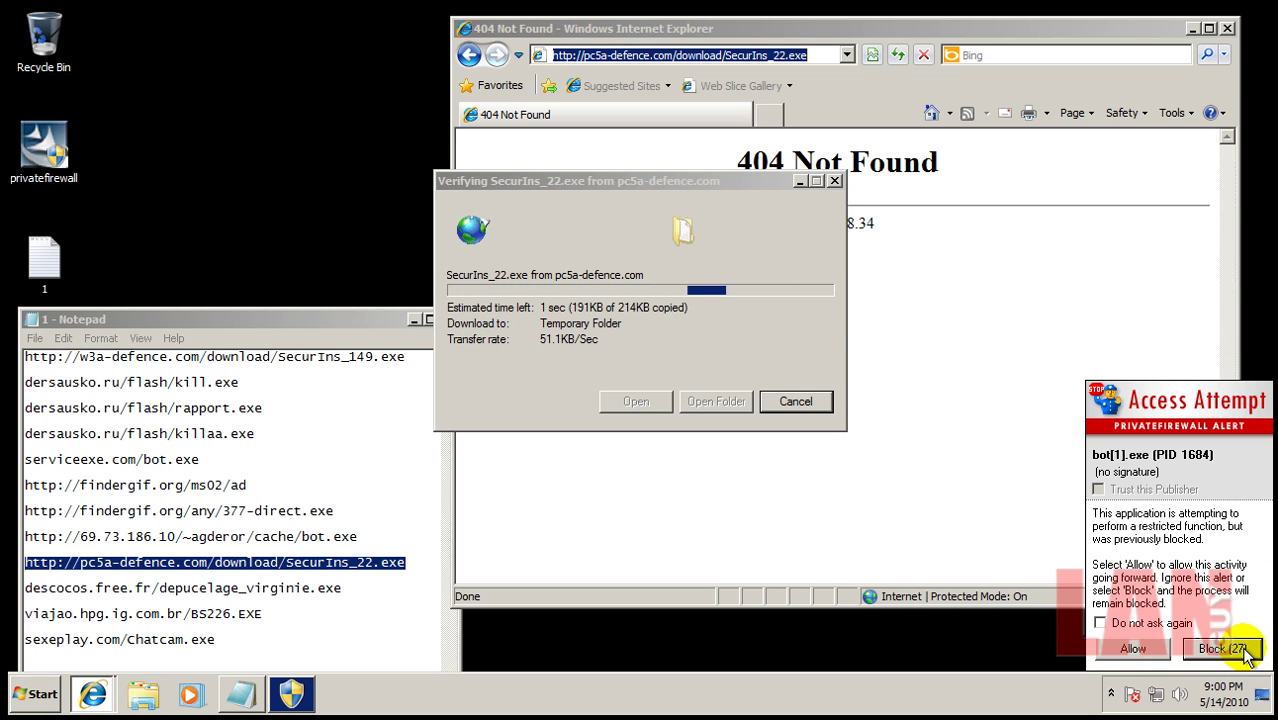
pyautogui.click(1246, 656)
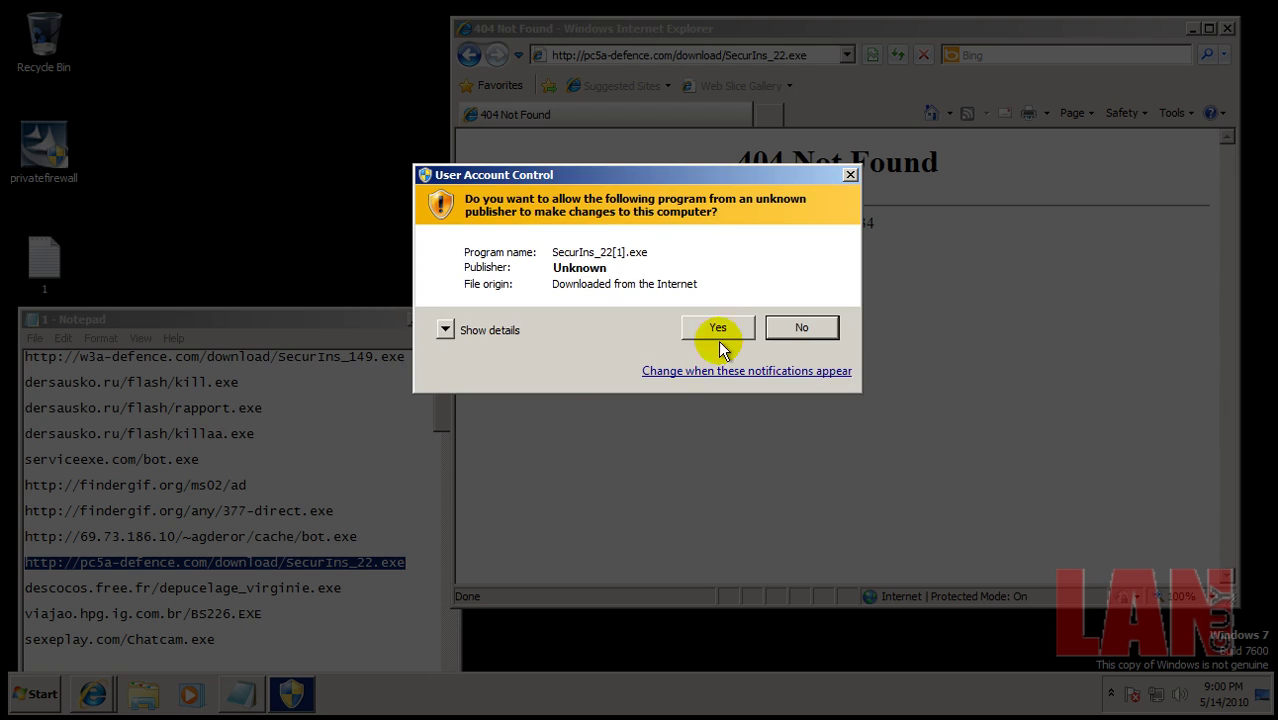
pyautogui.click(712, 332)
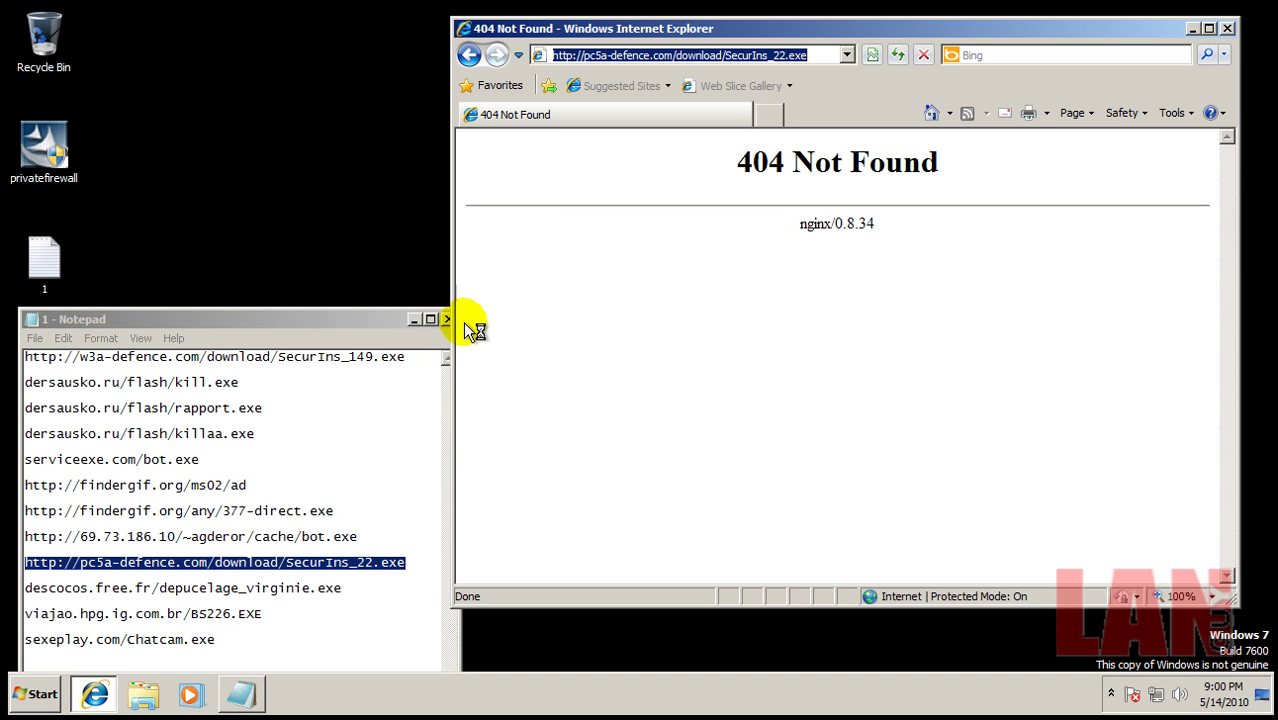
# Step: Open the descocos.free.fr depucelage_virginie.exe link and run the download
pyautogui.click(351, 591)
pyautogui.hotkey('shift', 'Home')
pyautogui.hotkey('ctrl', 'c')
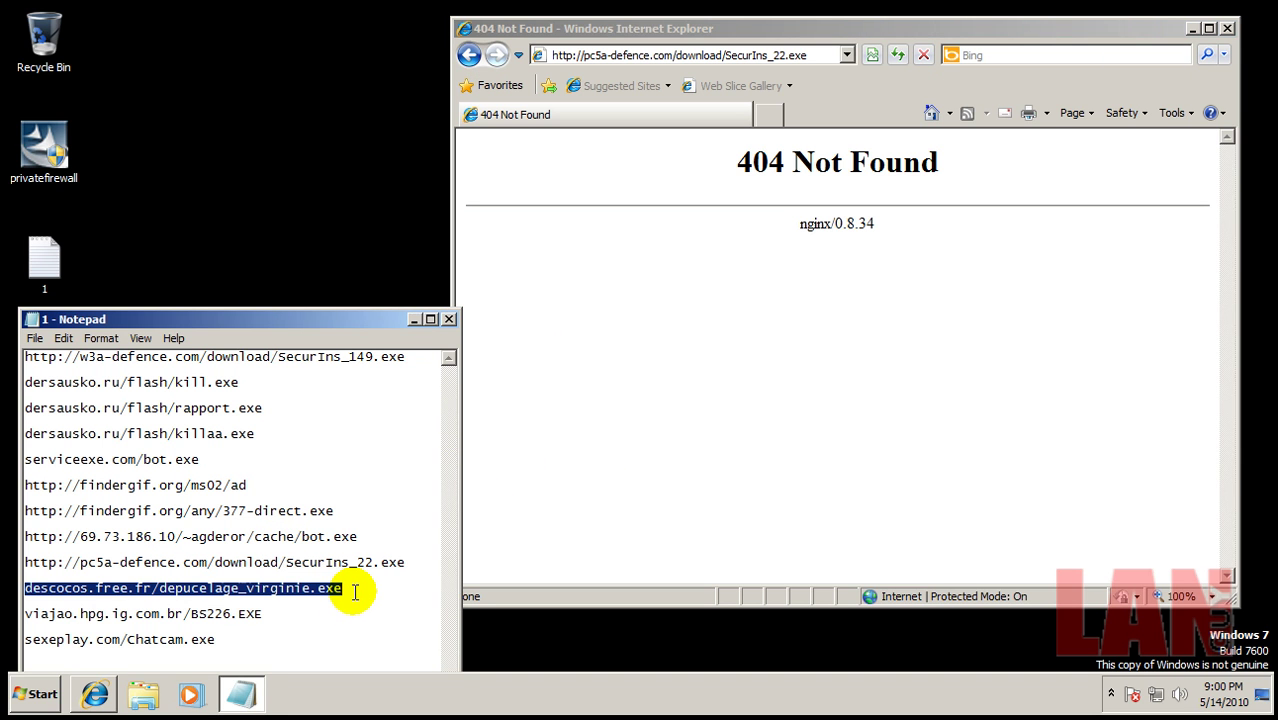
pyautogui.click(812, 57)
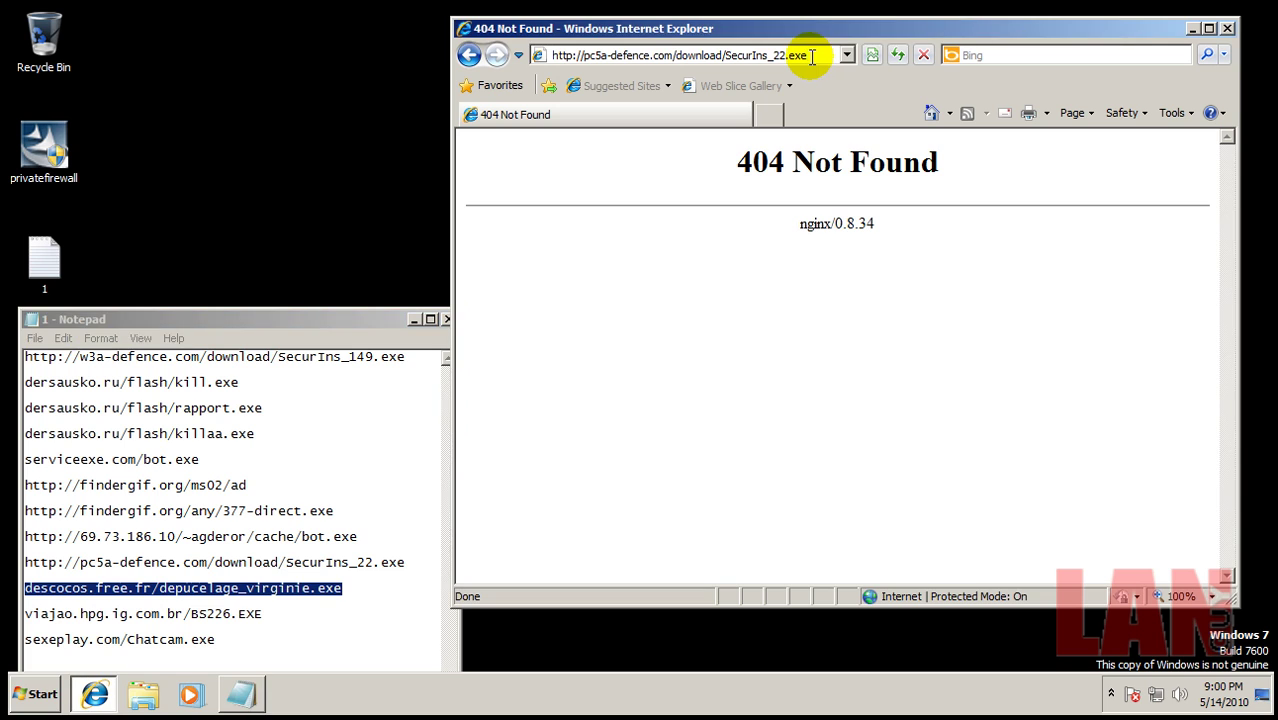
pyautogui.click(812, 57)
pyautogui.hotkey('ctrl', 'v')
pyautogui.press('Return')
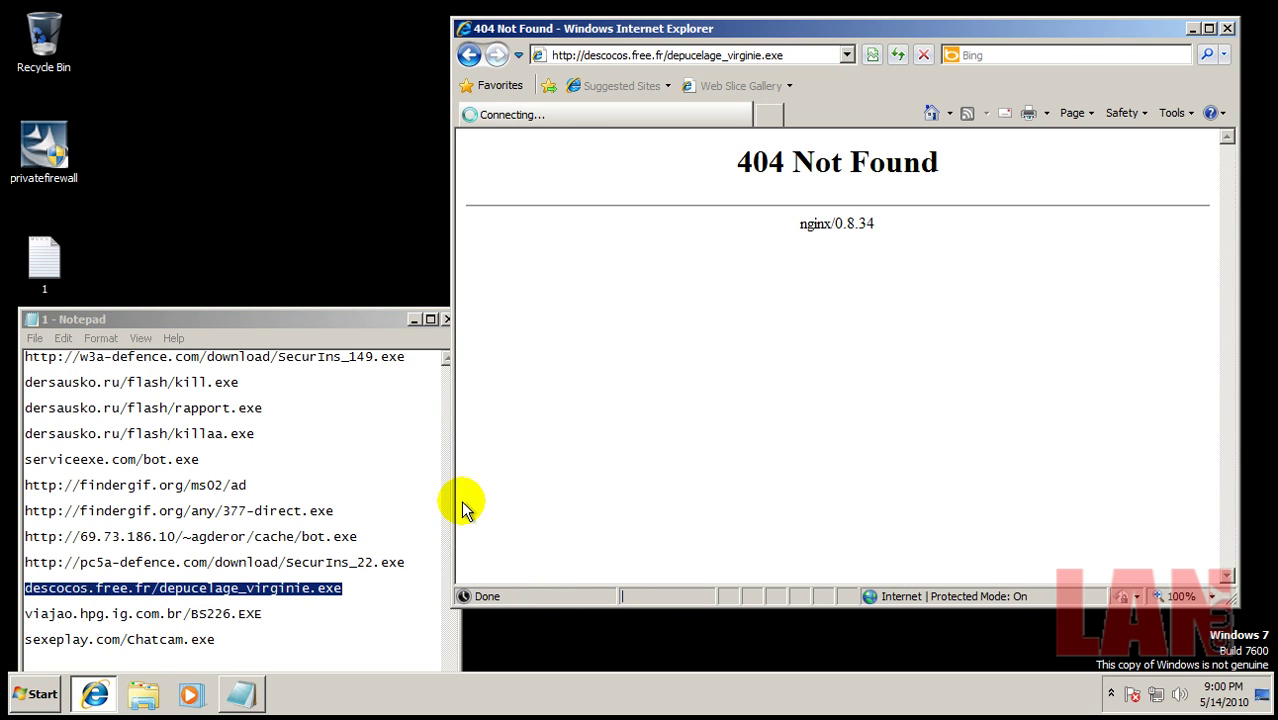
pyautogui.click(614, 358)
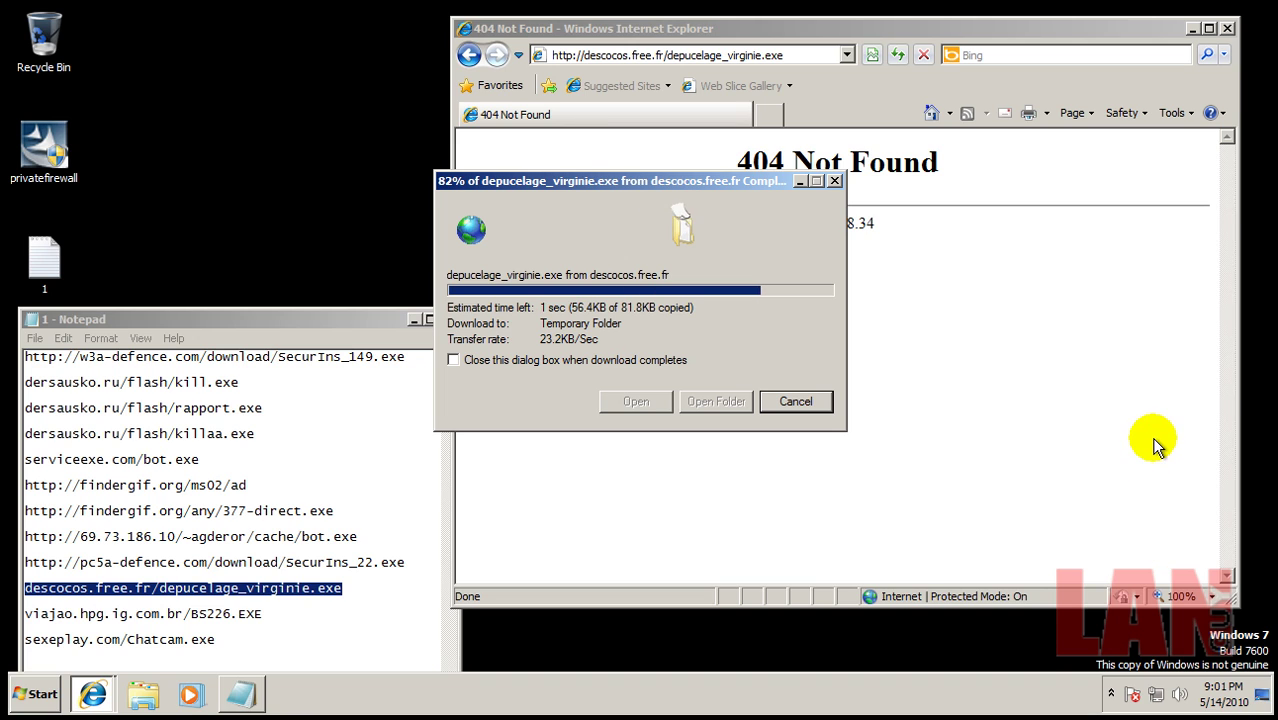
# Step: Block the bot[1].exe, SecurIns_22[1].exe and remaining firewall access attempts
pyautogui.click(1238, 627)
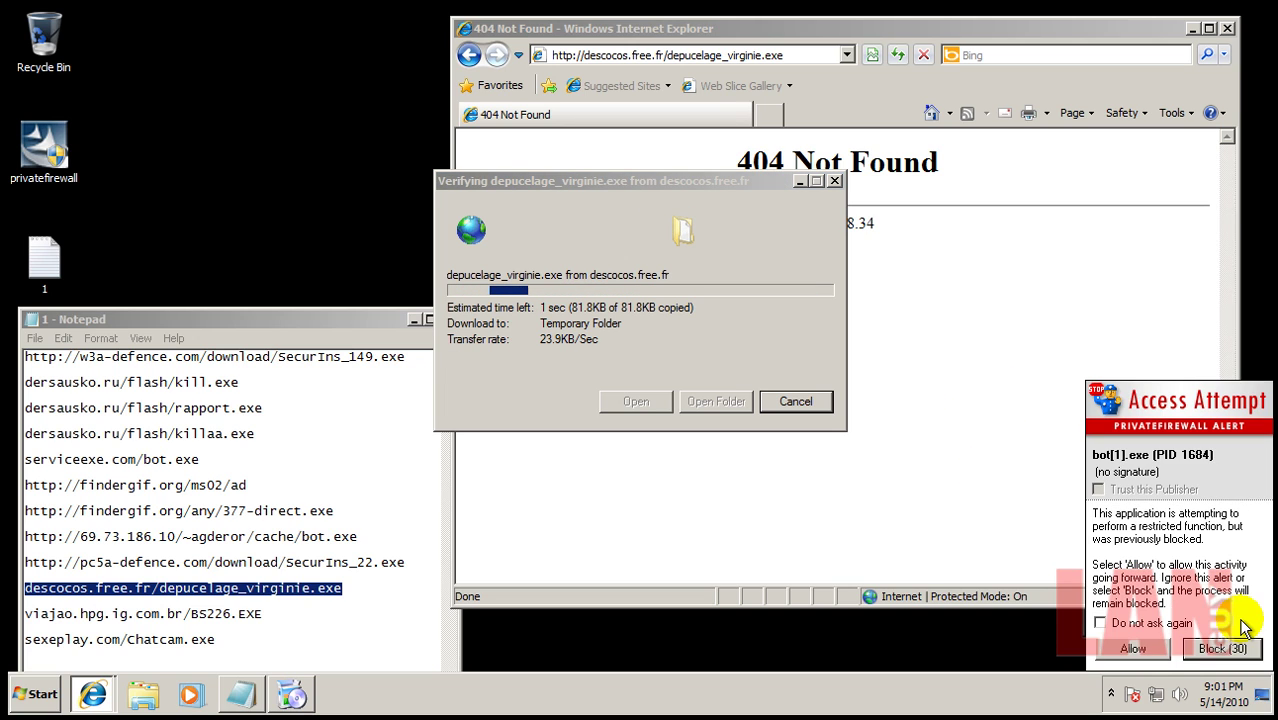
pyautogui.click(1232, 638)
pyautogui.click(1234, 640)
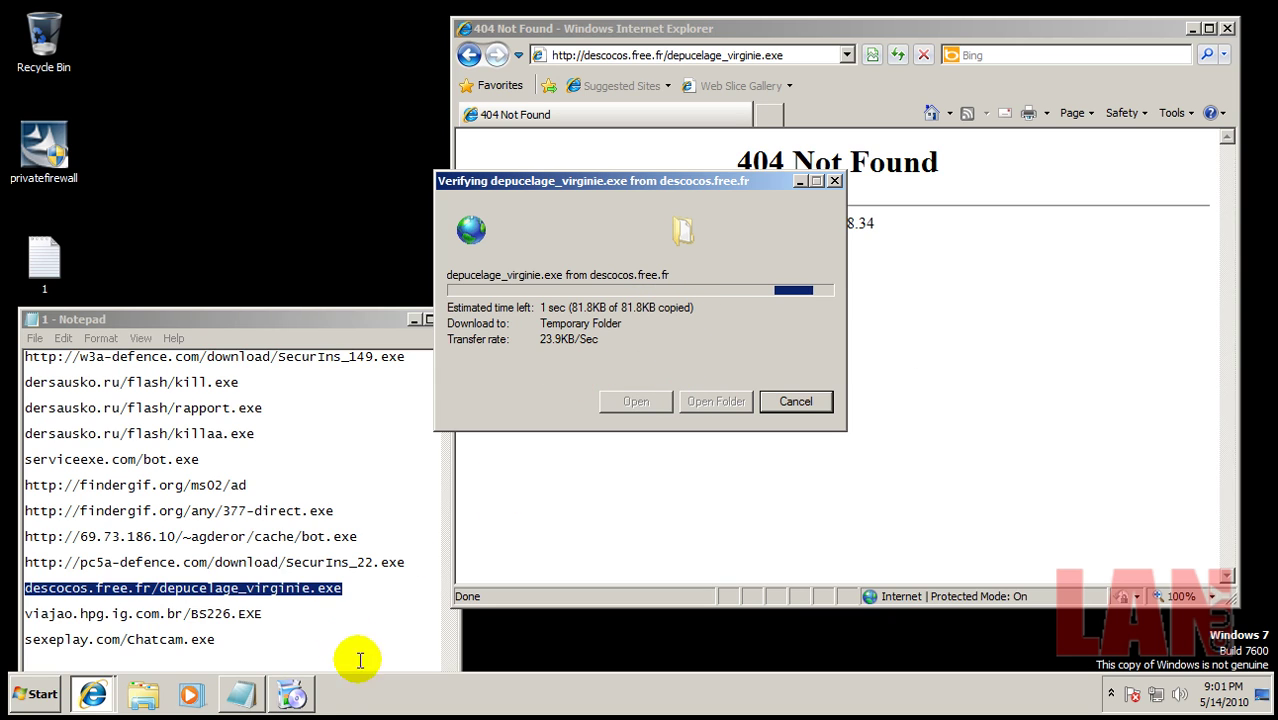
# Step: Copy the viajao BS226.EXE link, dismiss the error 216 and cmd.exe errors, and block SecurIns_22[1].exe
pyautogui.click(265, 617)
pyautogui.doubleClick(265, 617)
pyautogui.hotkey('ctrl', 'c')
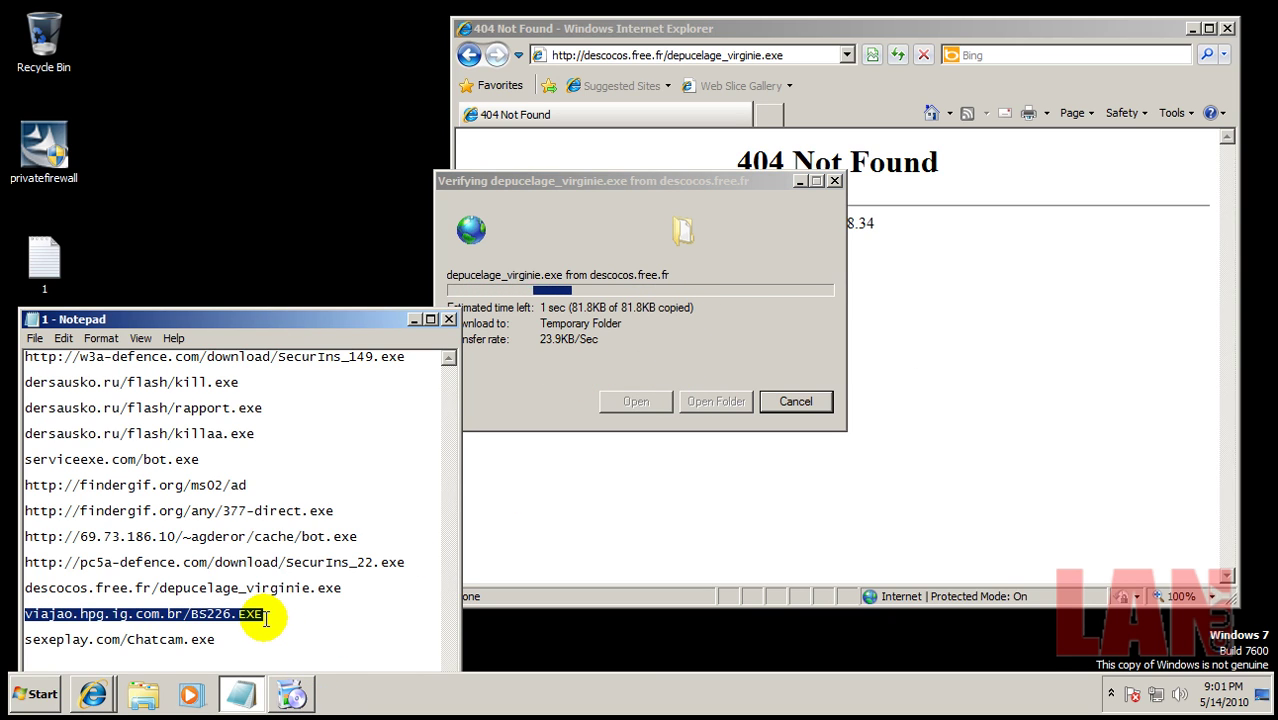
pyautogui.moveTo(770, 185); pyautogui.dragTo(519, 135)
pyautogui.click(716, 397)
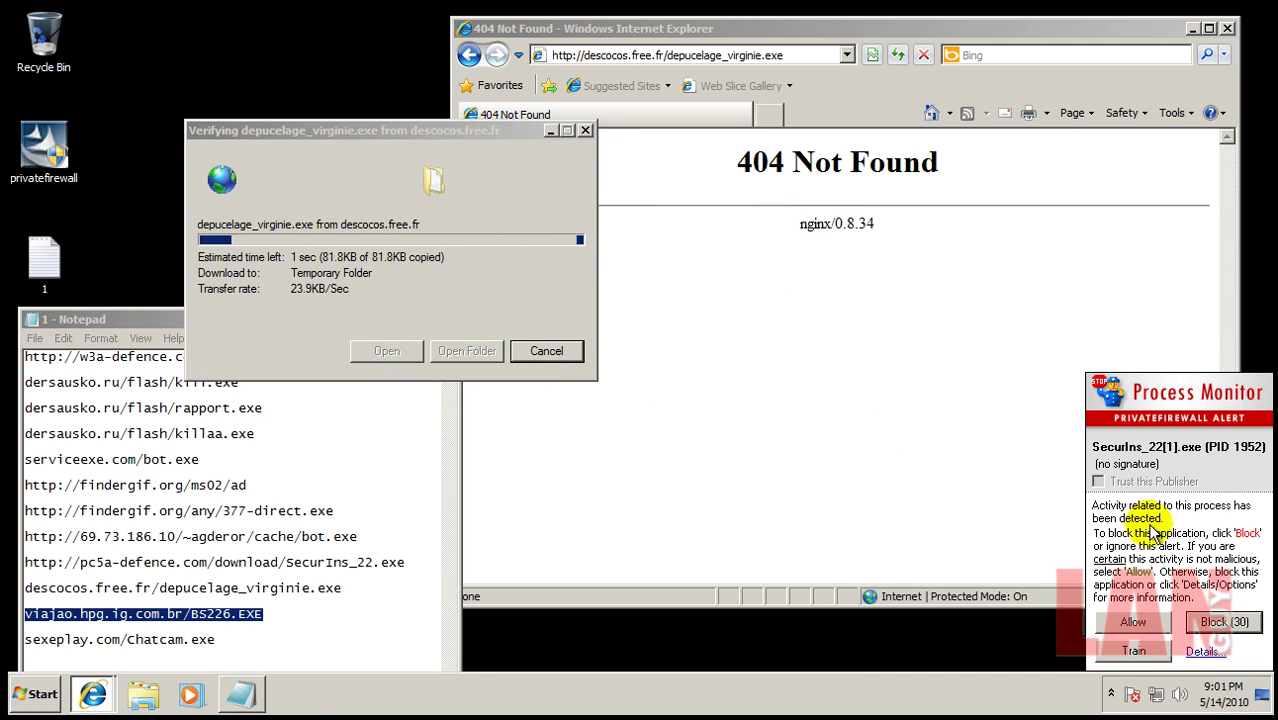
pyautogui.click(1224, 621)
pyautogui.click(1240, 660)
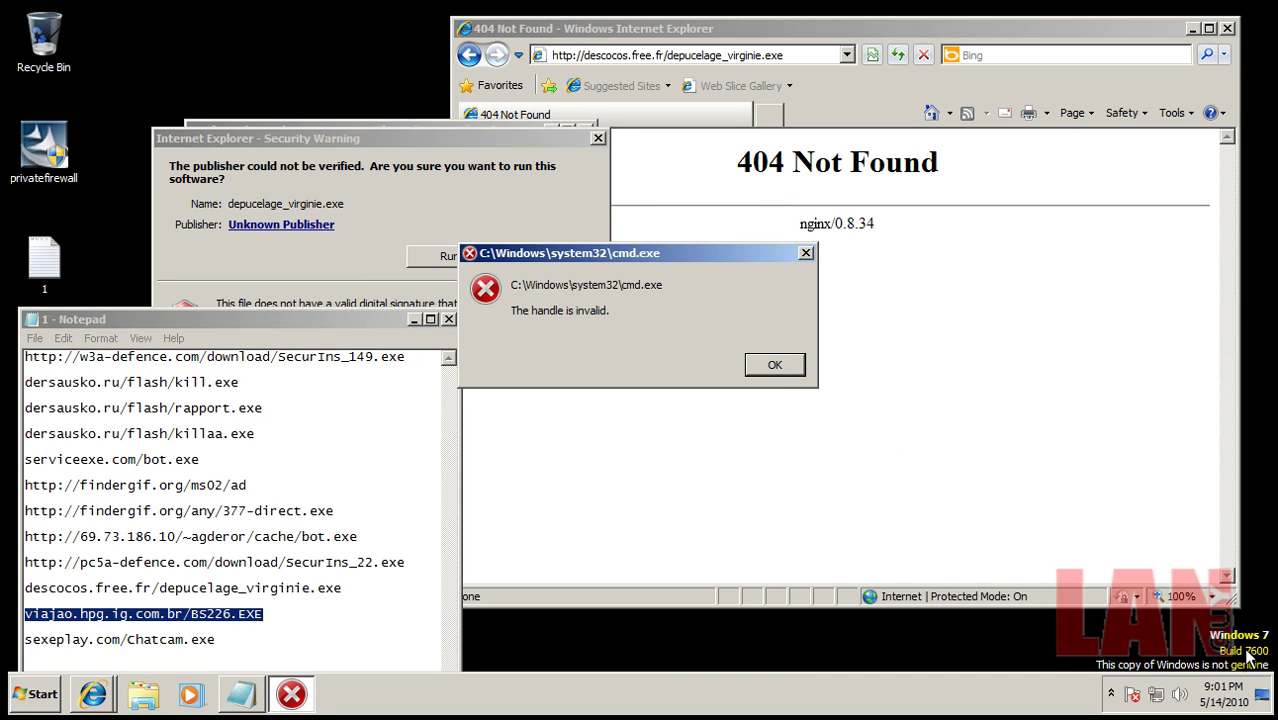
pyautogui.click(777, 366)
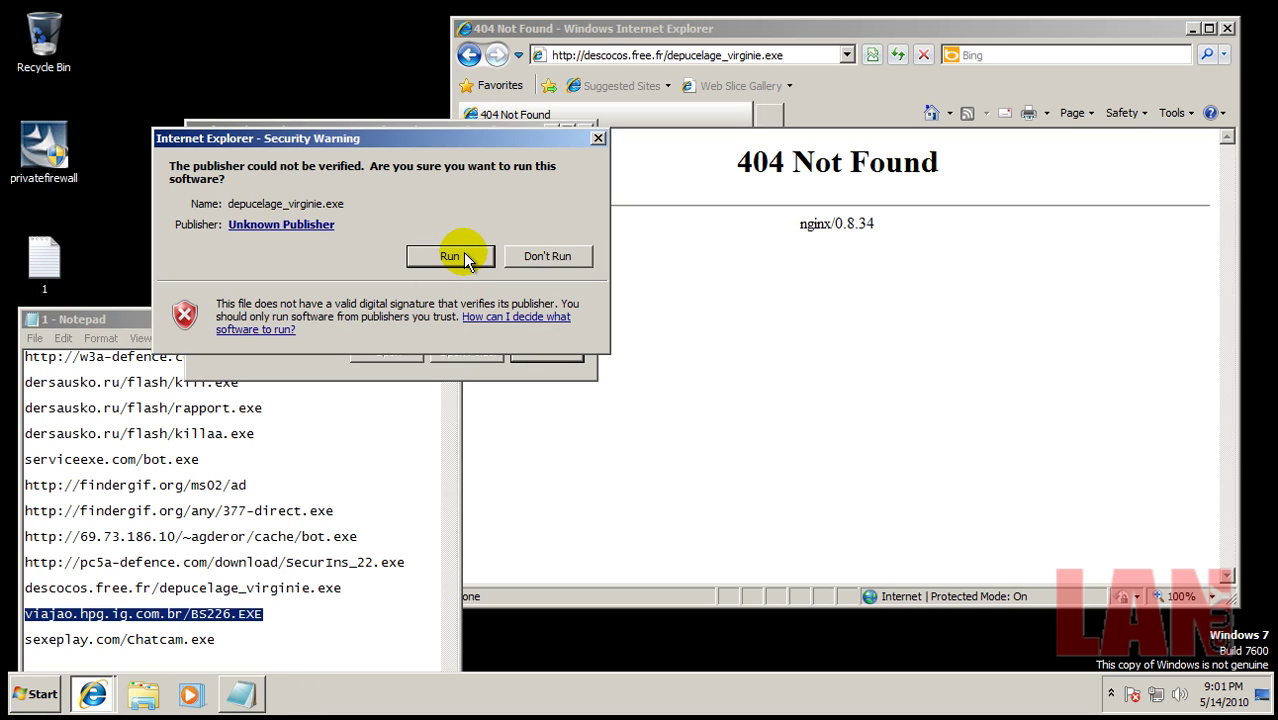
pyautogui.click(462, 255)
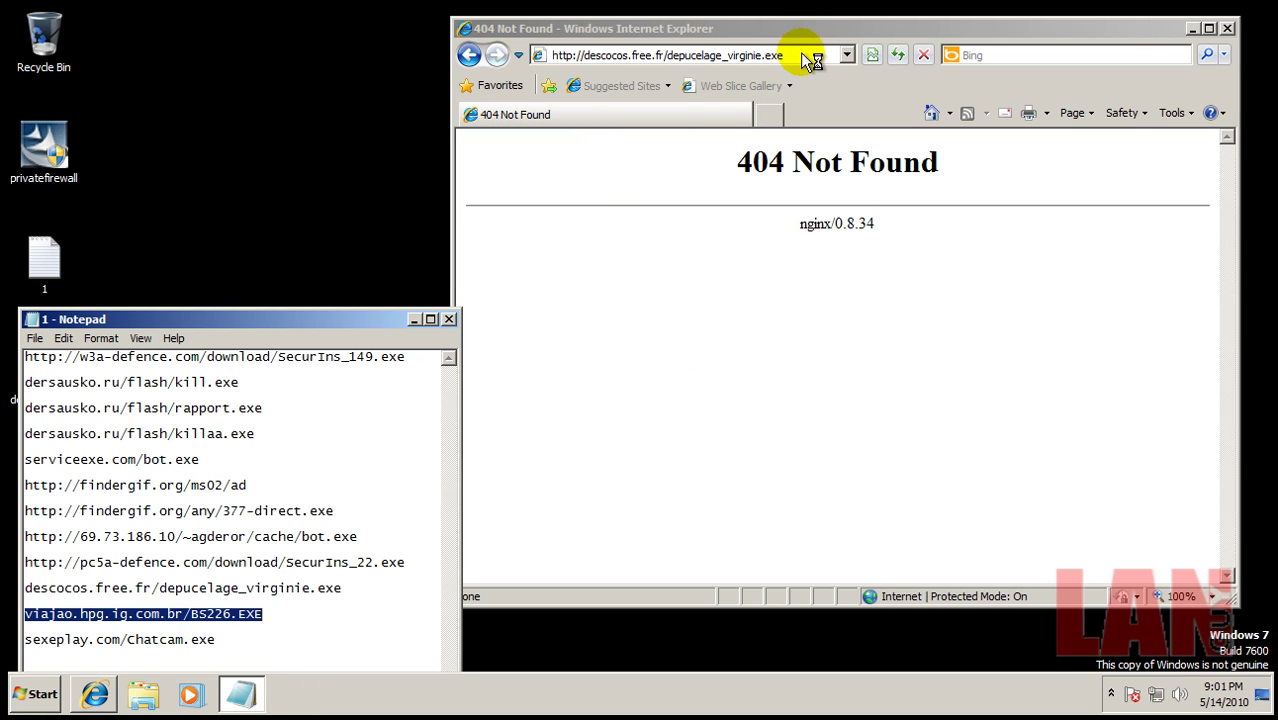
# Step: Paste the BS226.EXE link into the Internet Explorer address bar
pyautogui.click(803, 56)
pyautogui.click(803, 56)
pyautogui.hotkey('ctrl', 'v')
# Step: Load and run BS226.EXE, dismissing the error and compatibility warnings
pyautogui.press('Return')
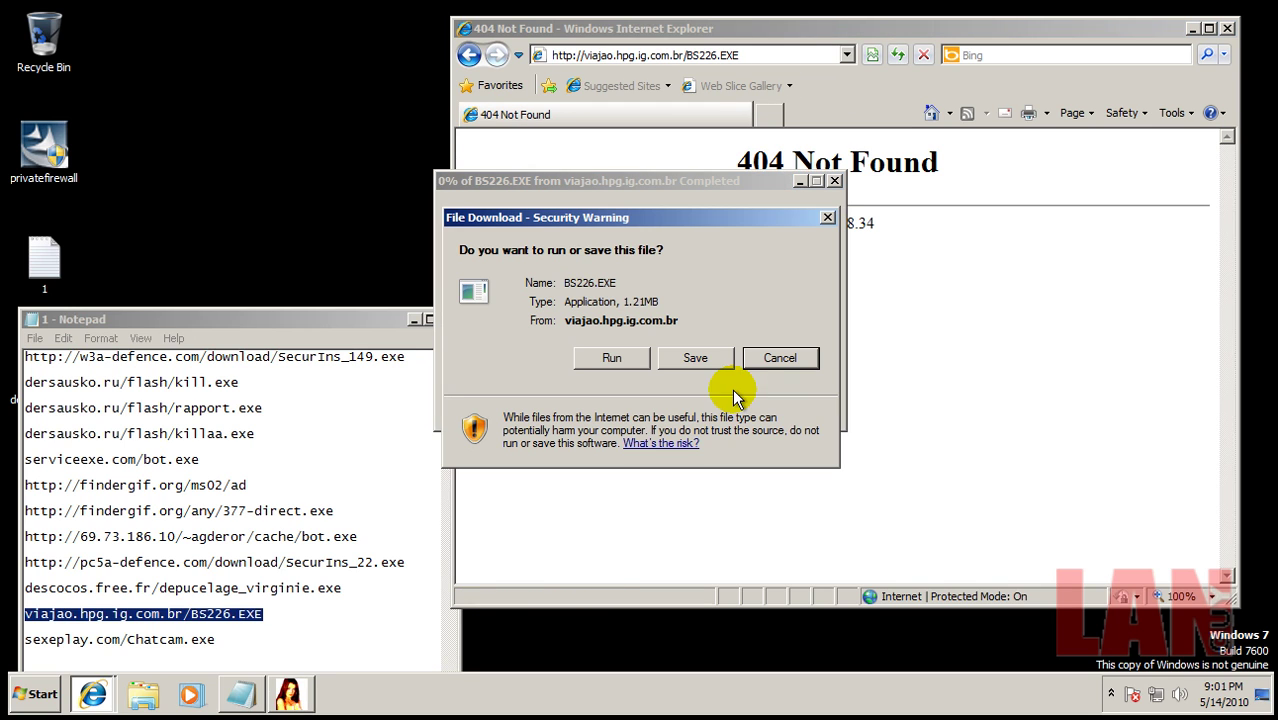
pyautogui.click(611, 357)
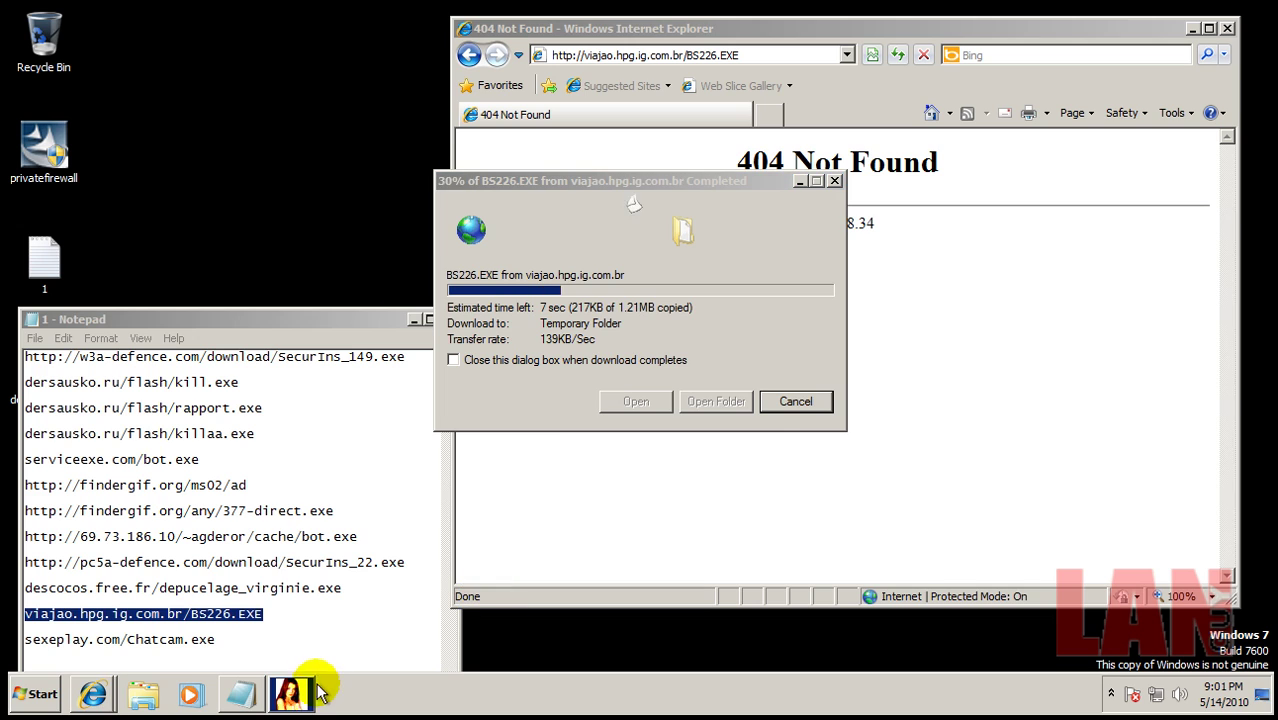
pyautogui.click(741, 395)
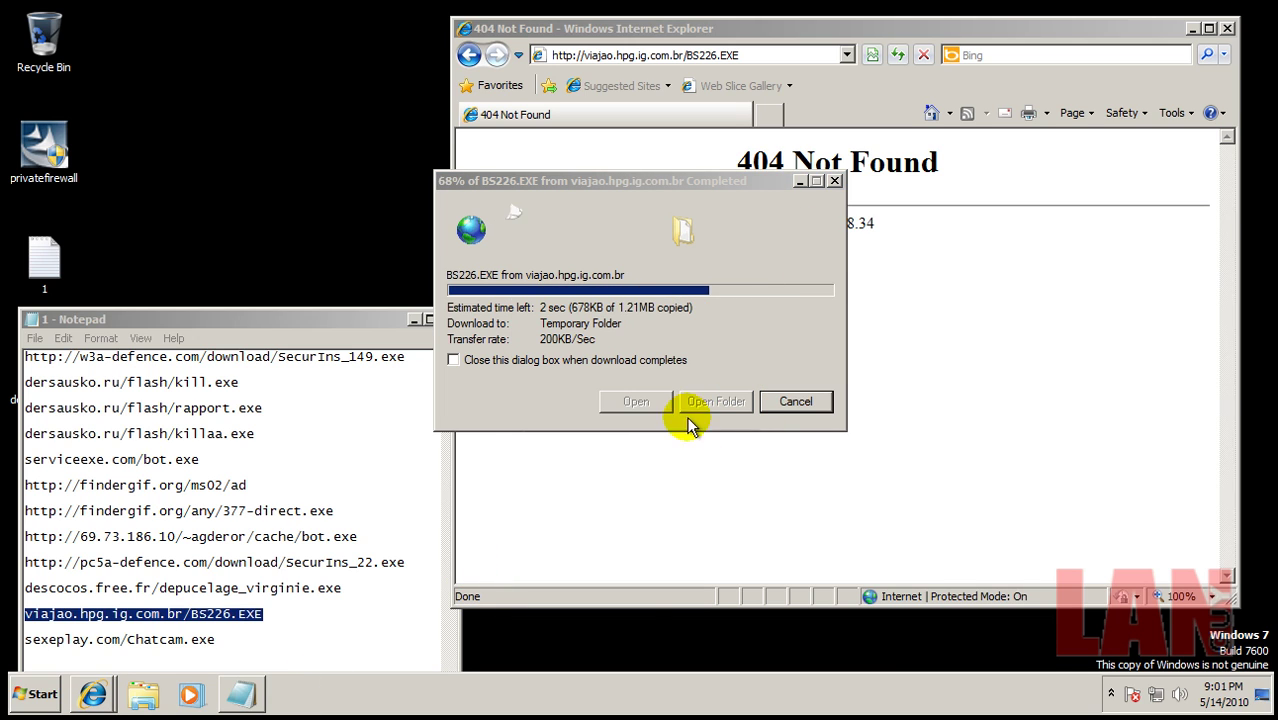
pyautogui.doubleClick(220, 638)
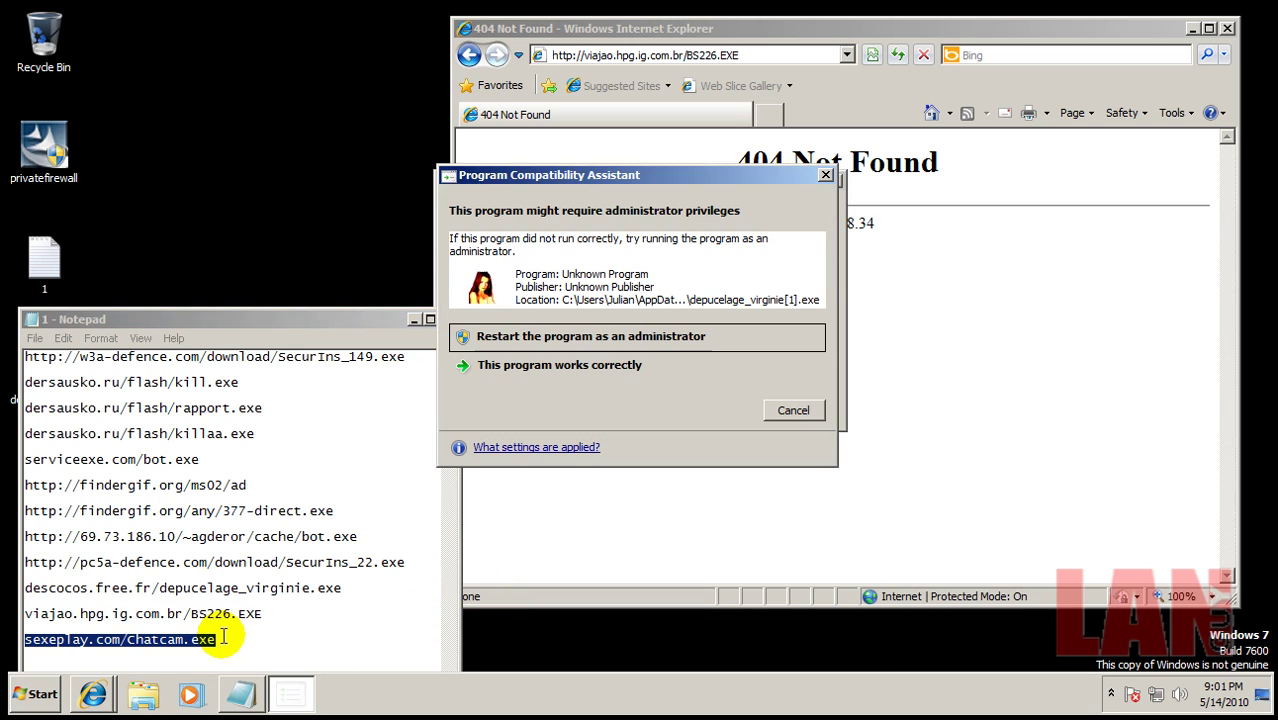
pyautogui.click(805, 409)
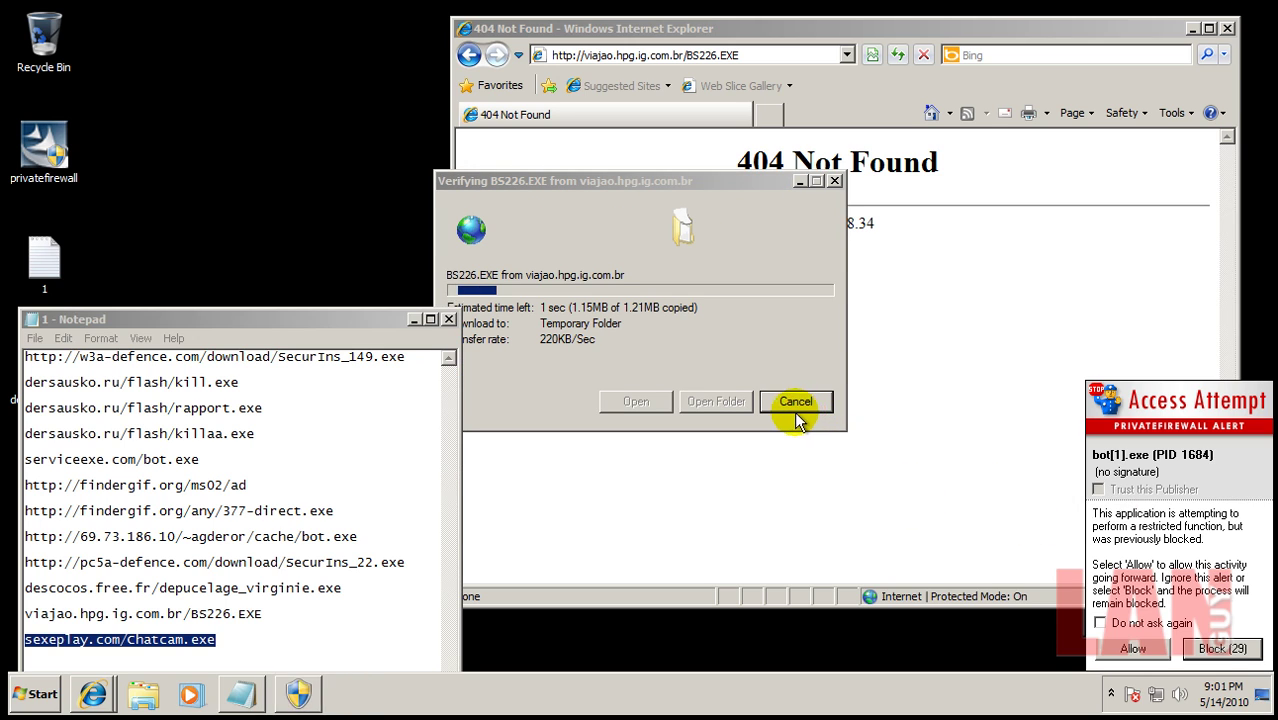
# Step: Allow the BearShare installer, then block its BS226[1].EXE process activity and access attempts
pyautogui.click(1219, 650)
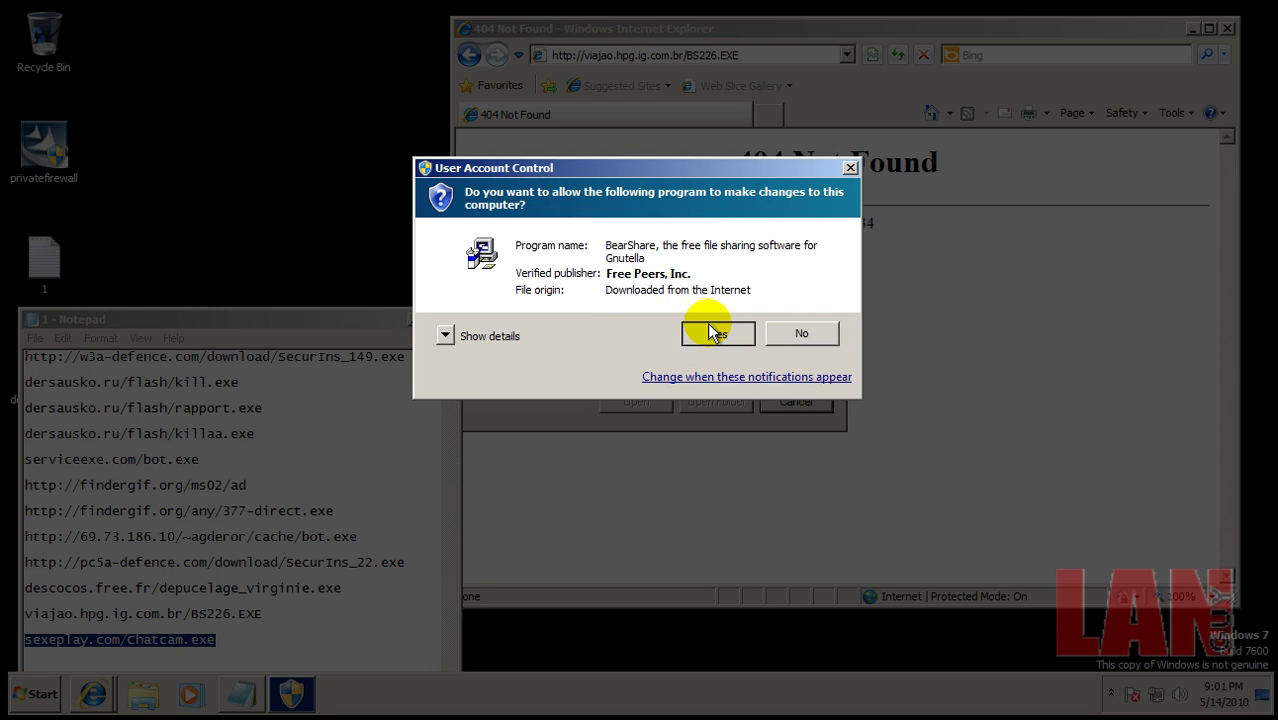
pyautogui.click(716, 333)
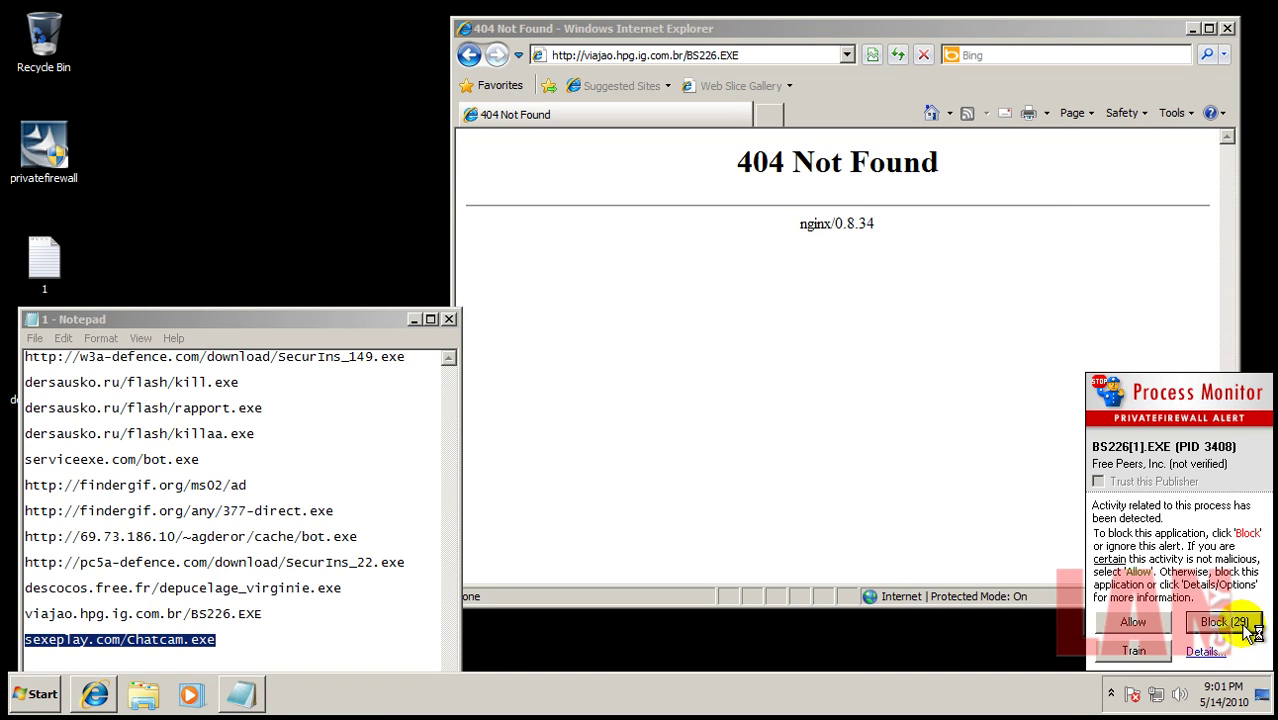
pyautogui.click(1245, 625)
pyautogui.click(1222, 648)
pyautogui.click(1222, 648)
# Step: Download and run BS226.EXE again, then close the Notepad list of links
pyautogui.click(793, 405)
pyautogui.click(755, 56)
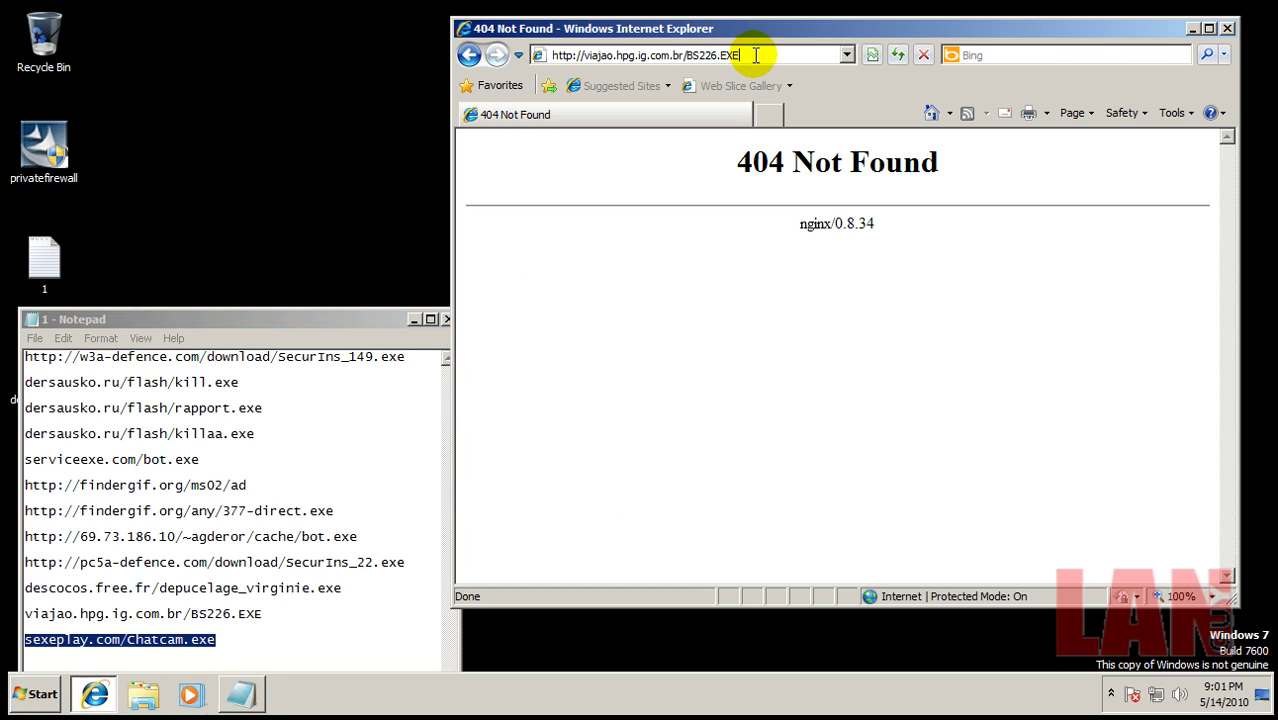
pyautogui.write('viajao.hpg.ig.com.br/BS226.EXE')
pyautogui.press('Return')
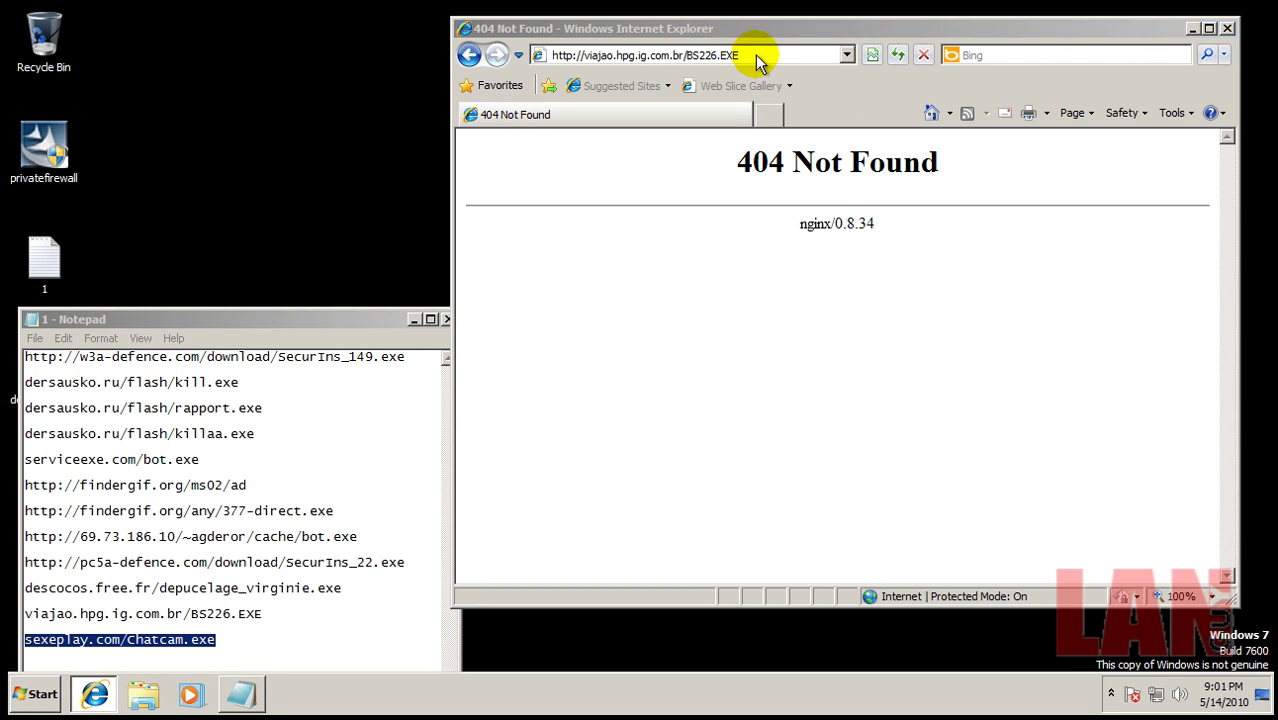
pyautogui.click(605, 360)
pyautogui.click(442, 317)
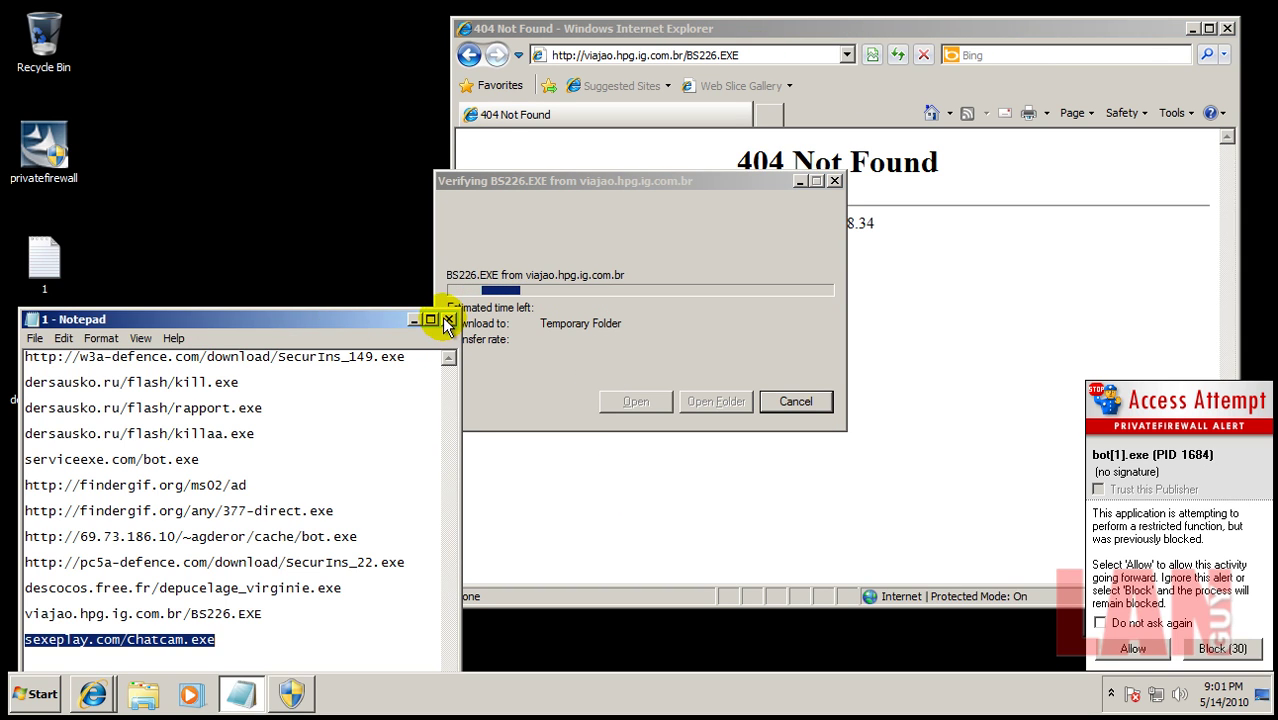
# Step: Allow the installer, block the BS226[2].EXE and bot[1].exe alerts, and cancel the Compatibility Assistant
pyautogui.click(1221, 649)
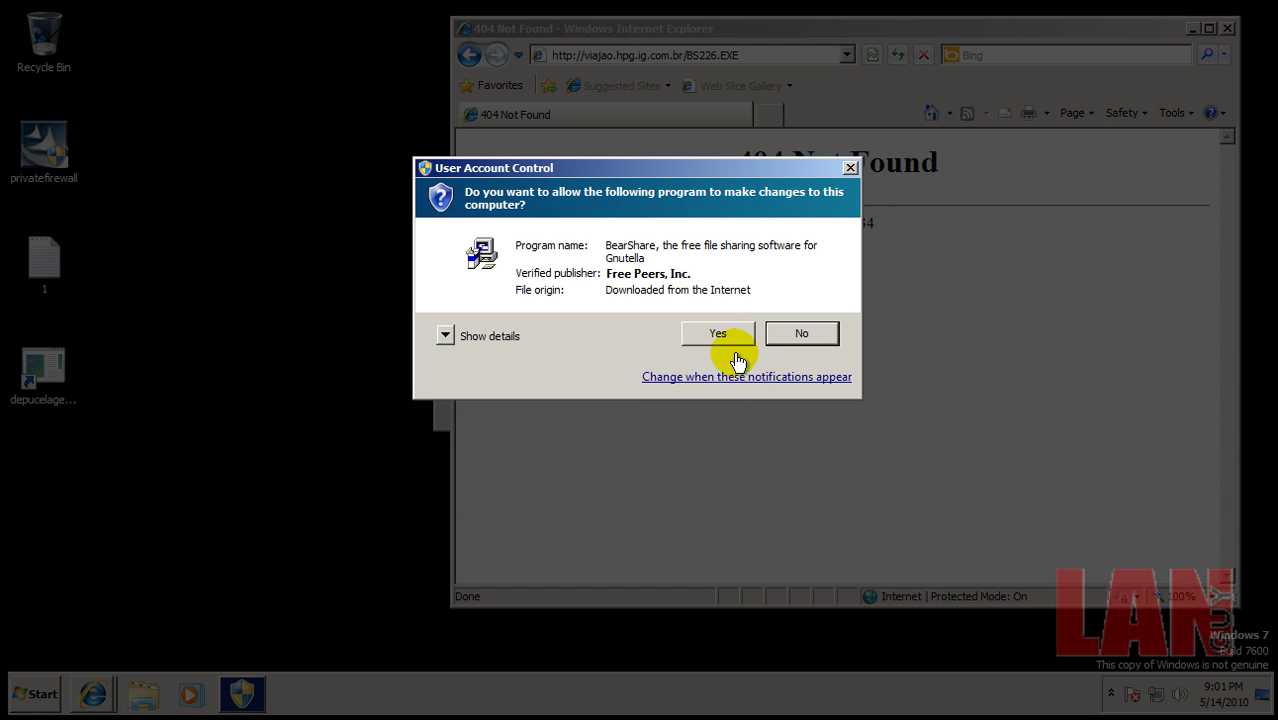
pyautogui.click(728, 340)
pyautogui.click(1246, 623)
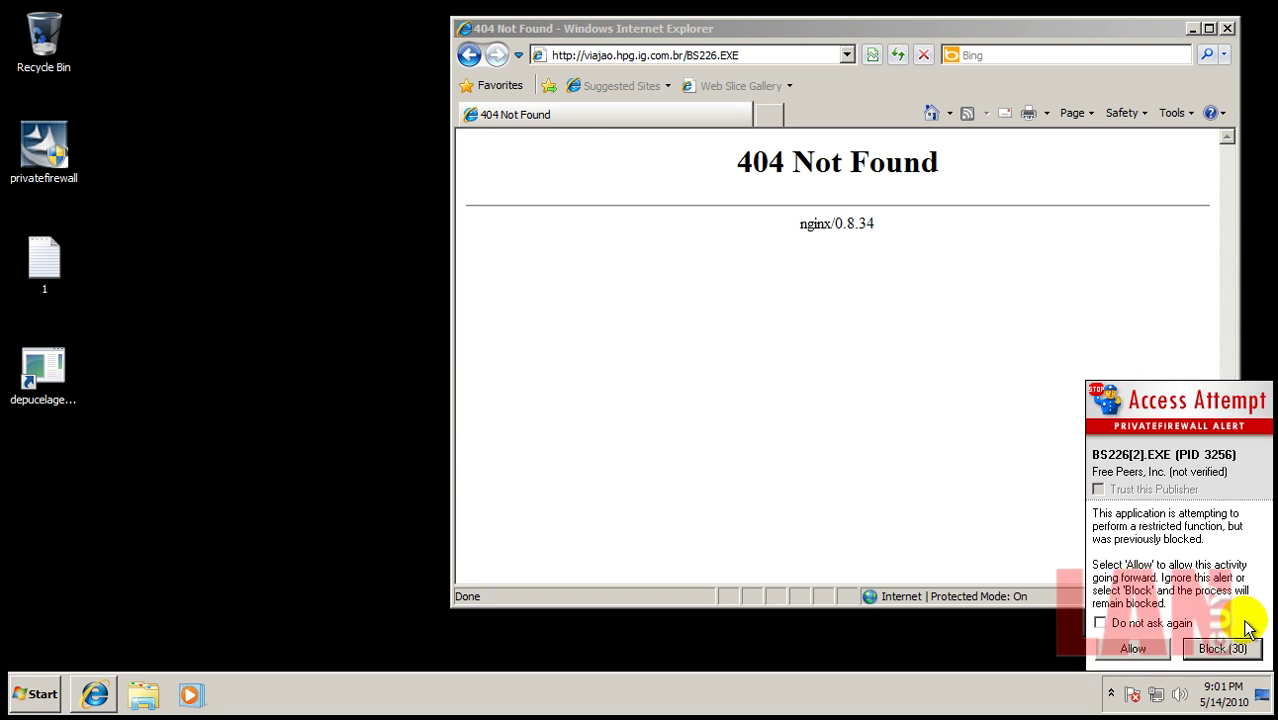
pyautogui.click(1238, 650)
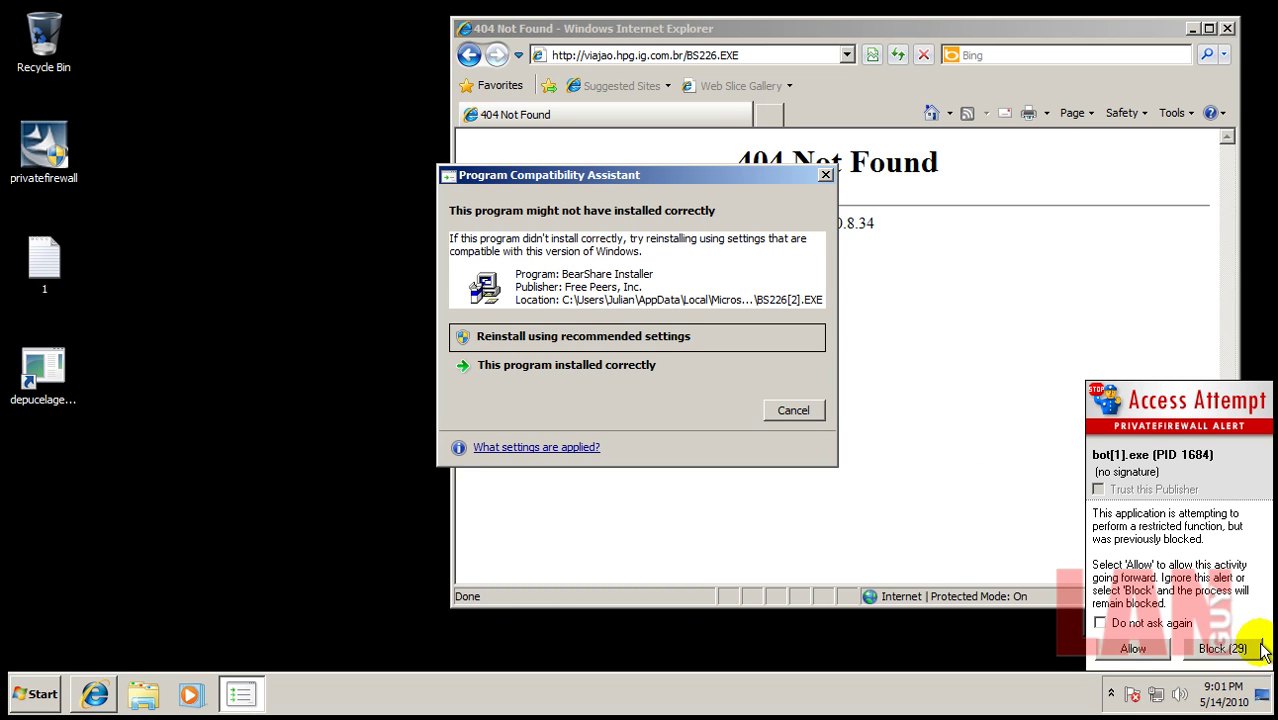
pyautogui.click(1240, 650)
pyautogui.click(795, 410)
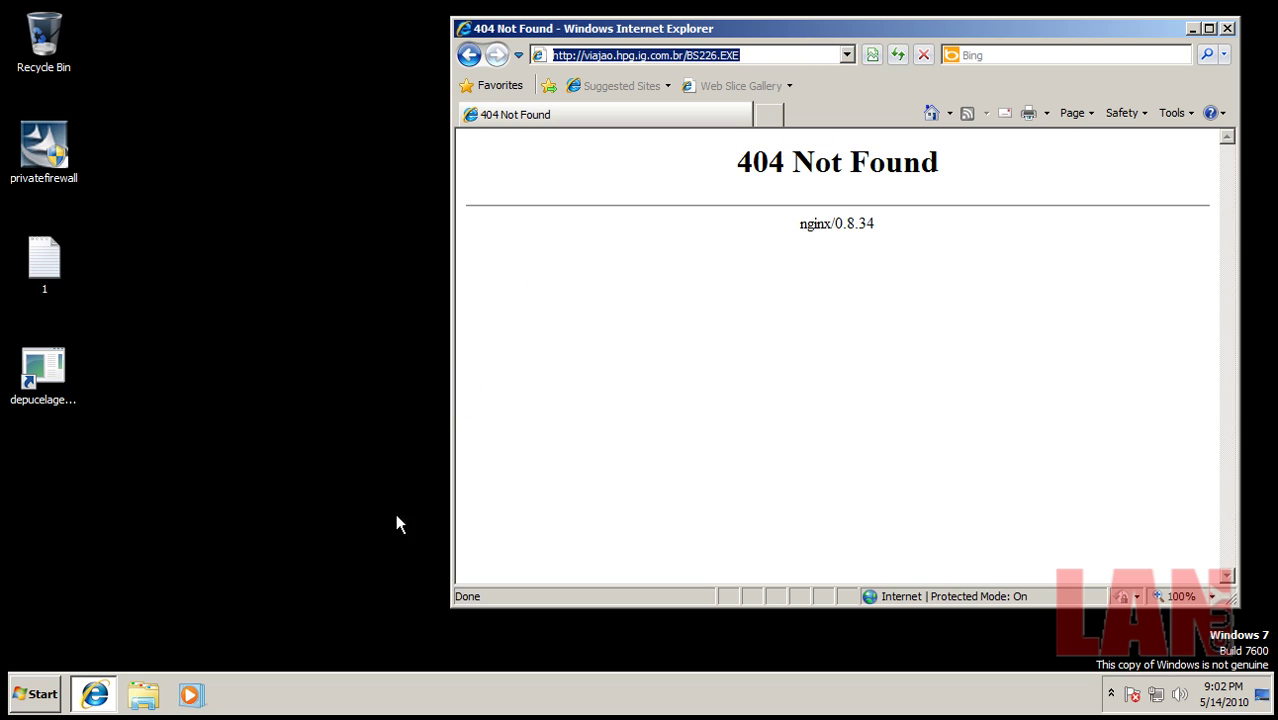
# Step: Open Task Manager's Processes list showing processes from all users, in an enlarged window
pyautogui.click(417, 692)
pyautogui.rightClick(417, 692)
pyautogui.click(458, 631)
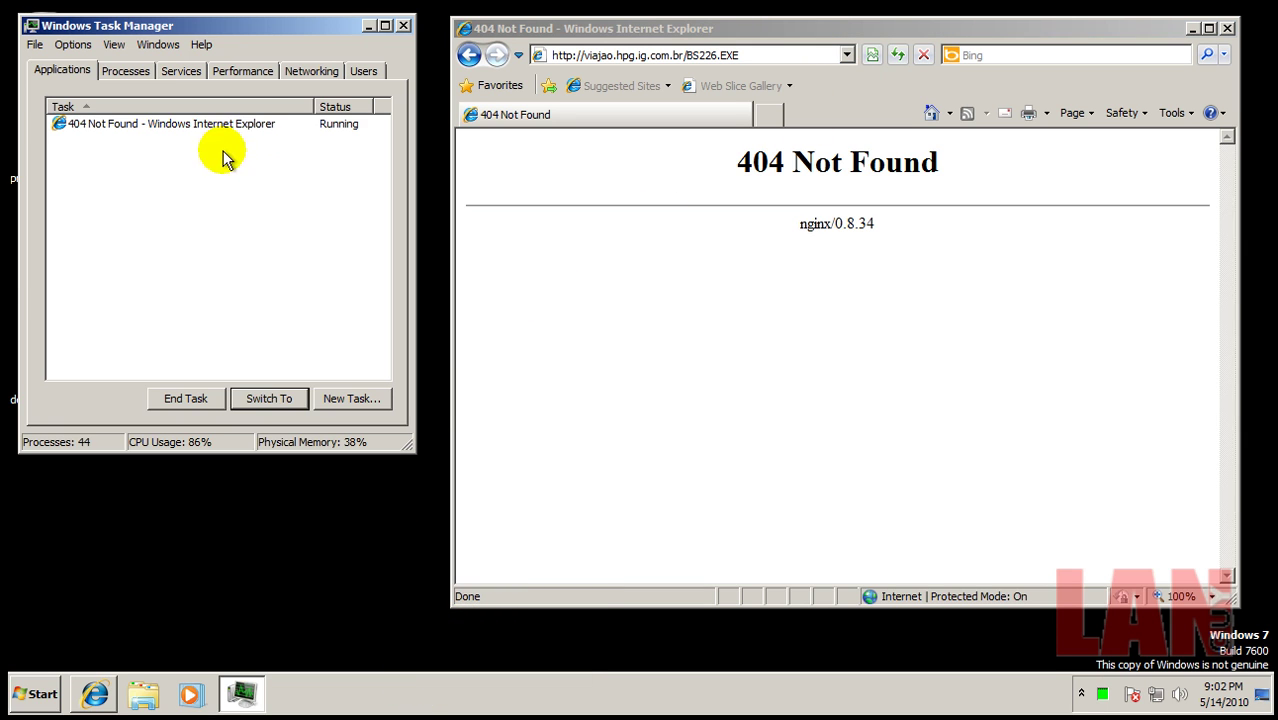
pyautogui.click(125, 74)
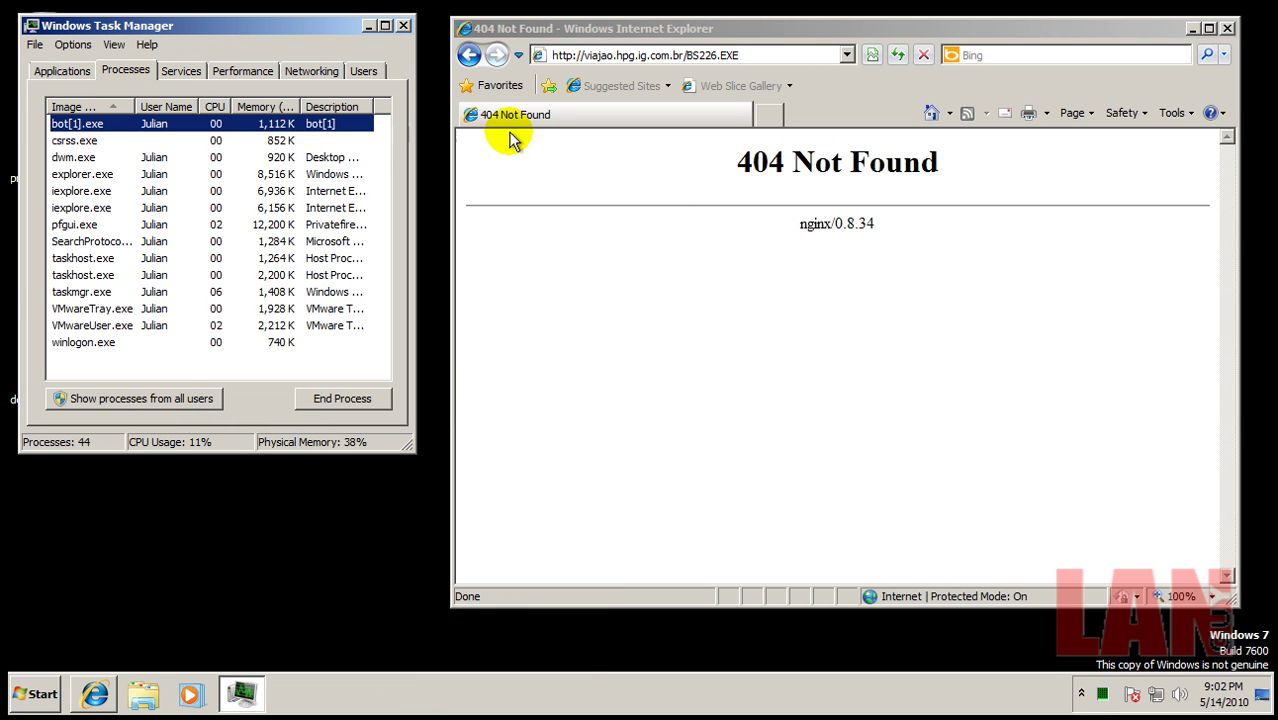
pyautogui.click(165, 398)
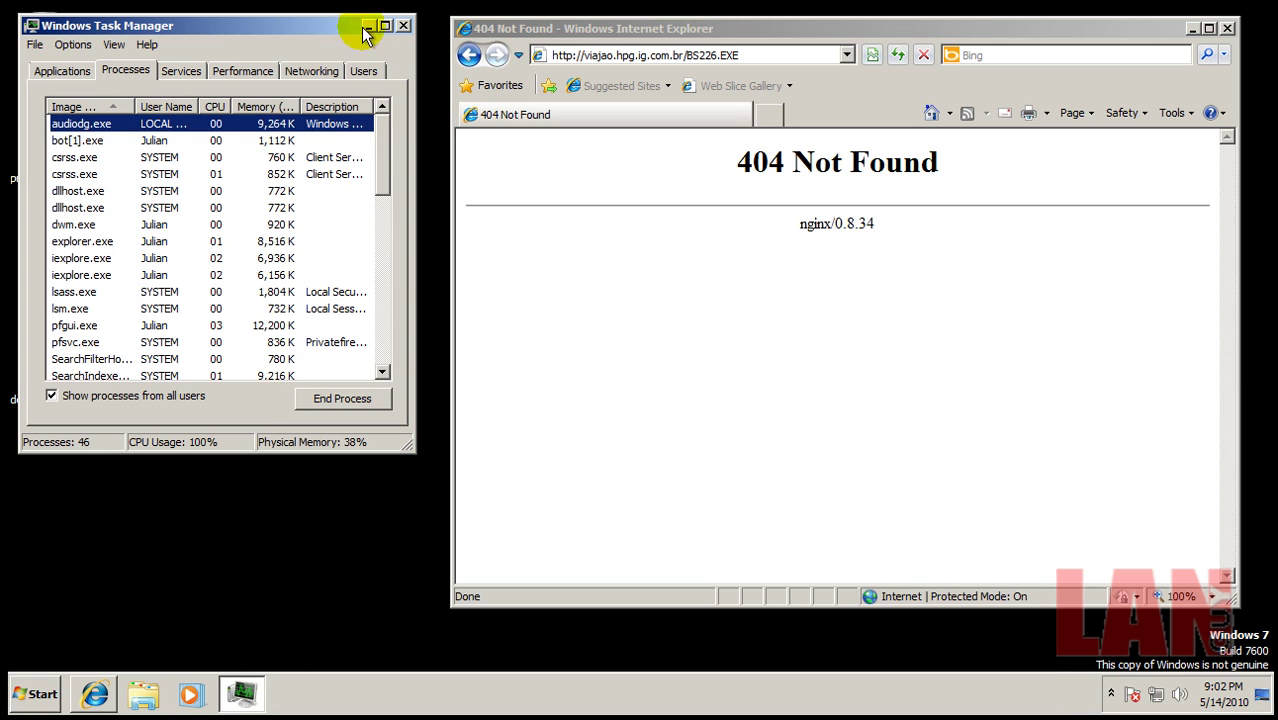
pyautogui.click(108, 142)
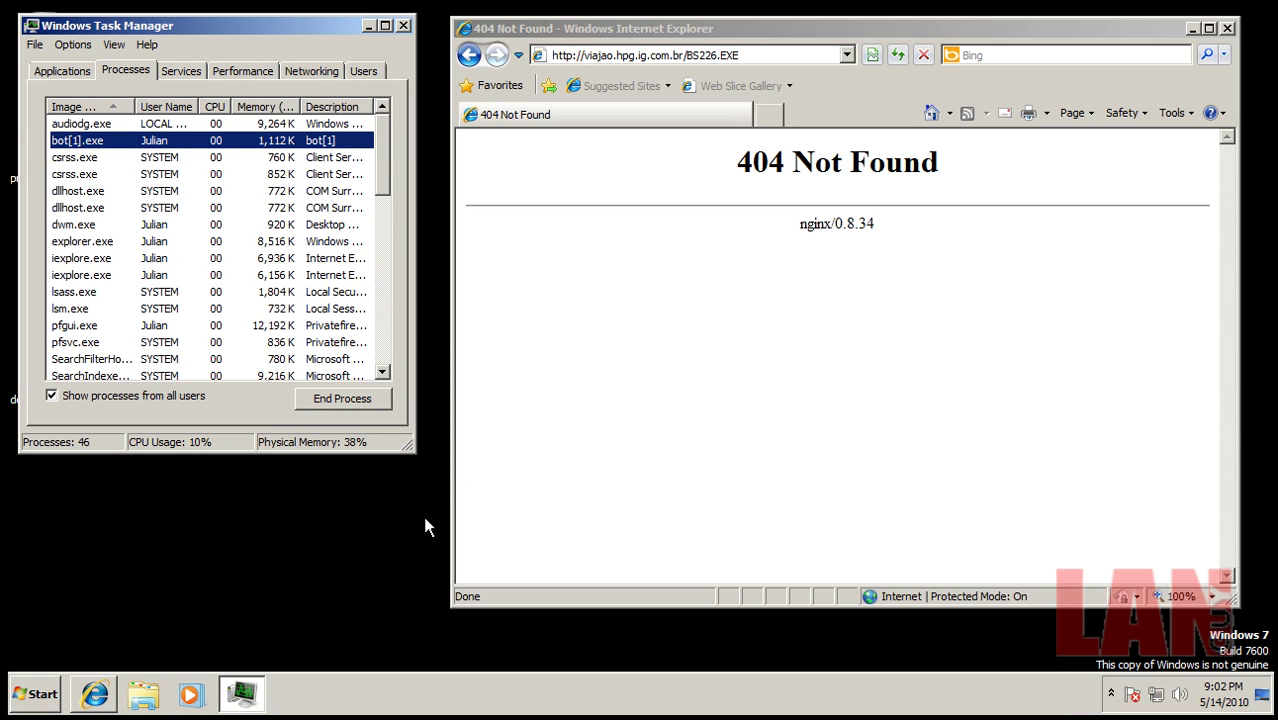
pyautogui.moveTo(410, 448); pyautogui.dragTo(610, 614)
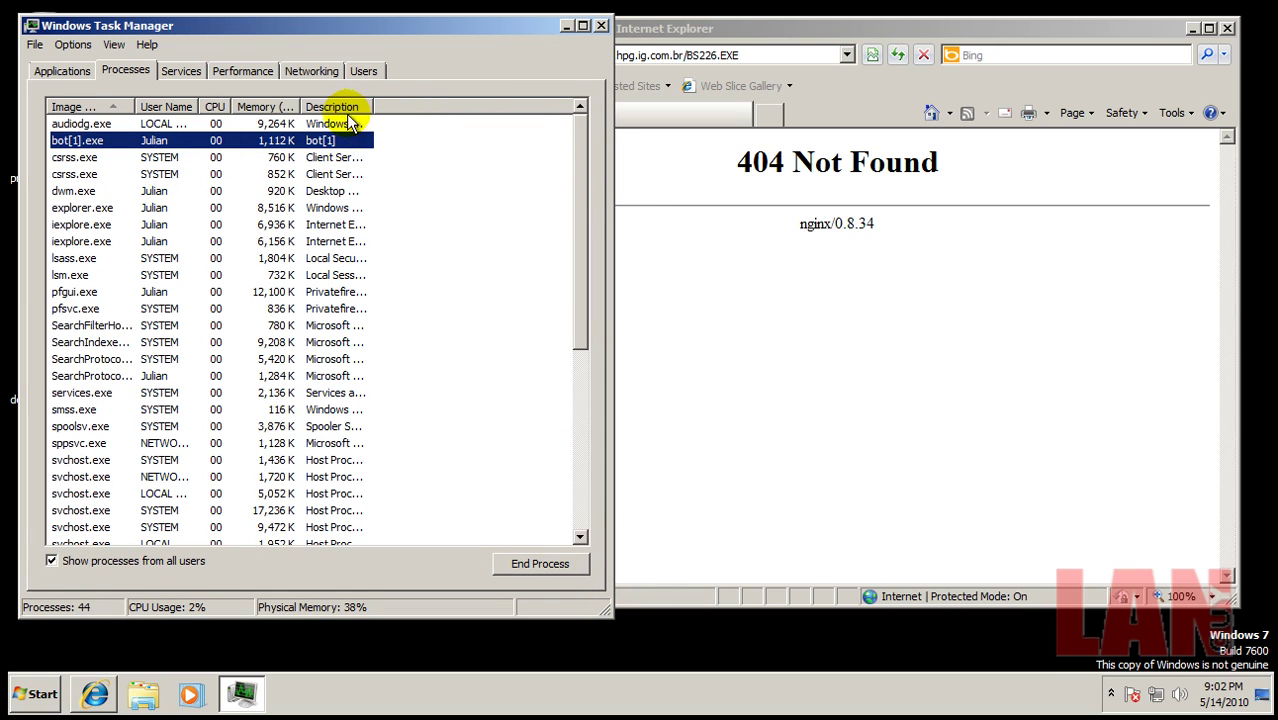
# Step: Sort processes by a widened Description column to find bot[1].exe, blocking its access attempt
pyautogui.rightClick(426, 116)
pyautogui.click(376, 112)
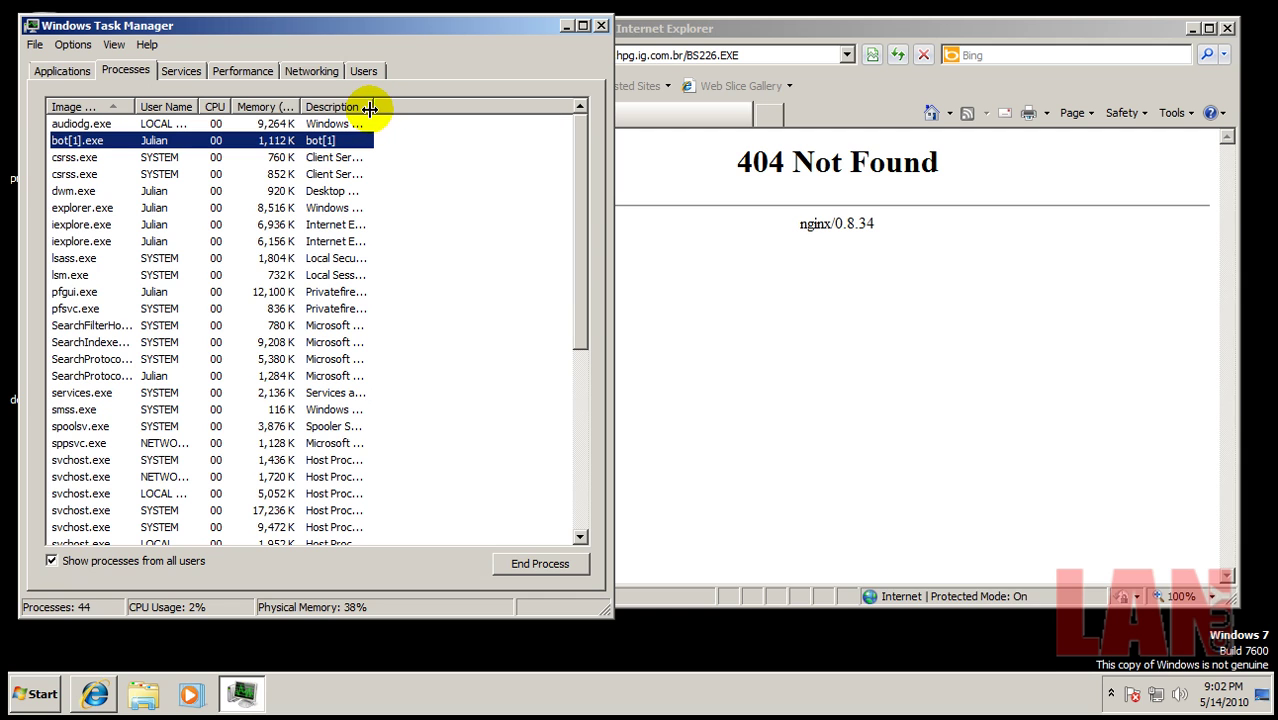
pyautogui.moveTo(373, 106); pyautogui.dragTo(476, 106)
pyautogui.click(420, 104)
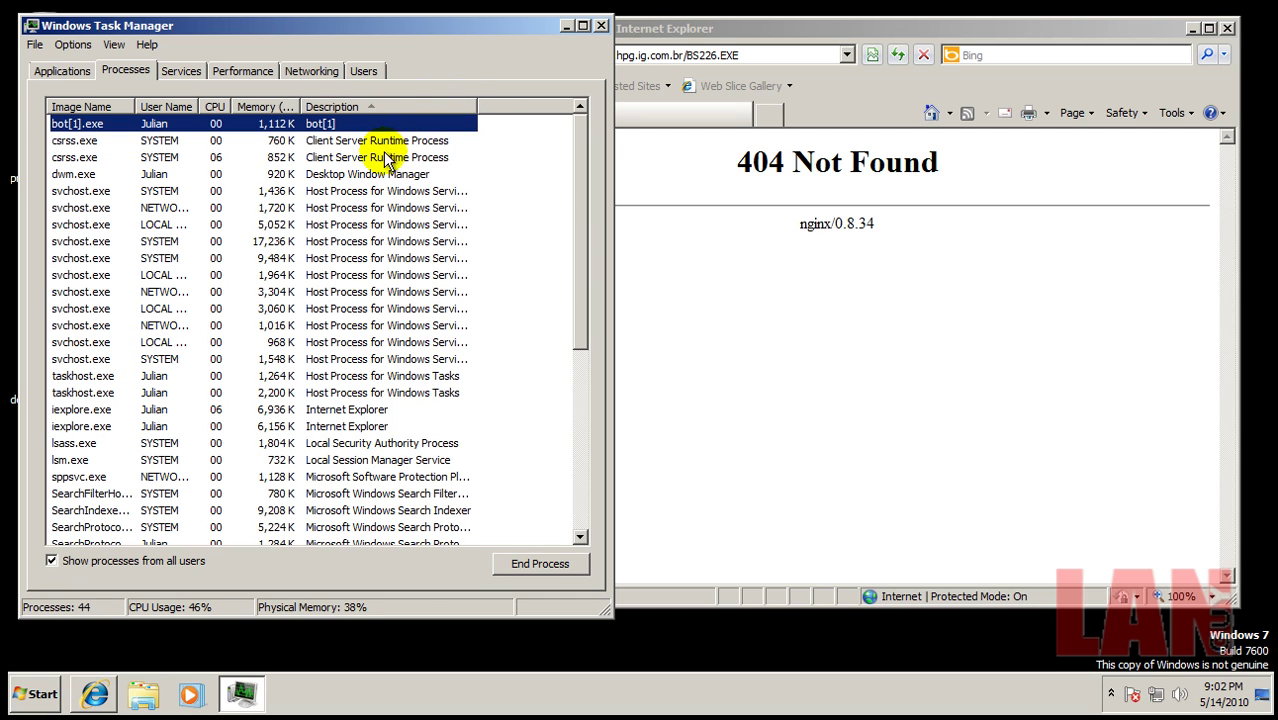
pyautogui.scroll(-4, 283, 305)
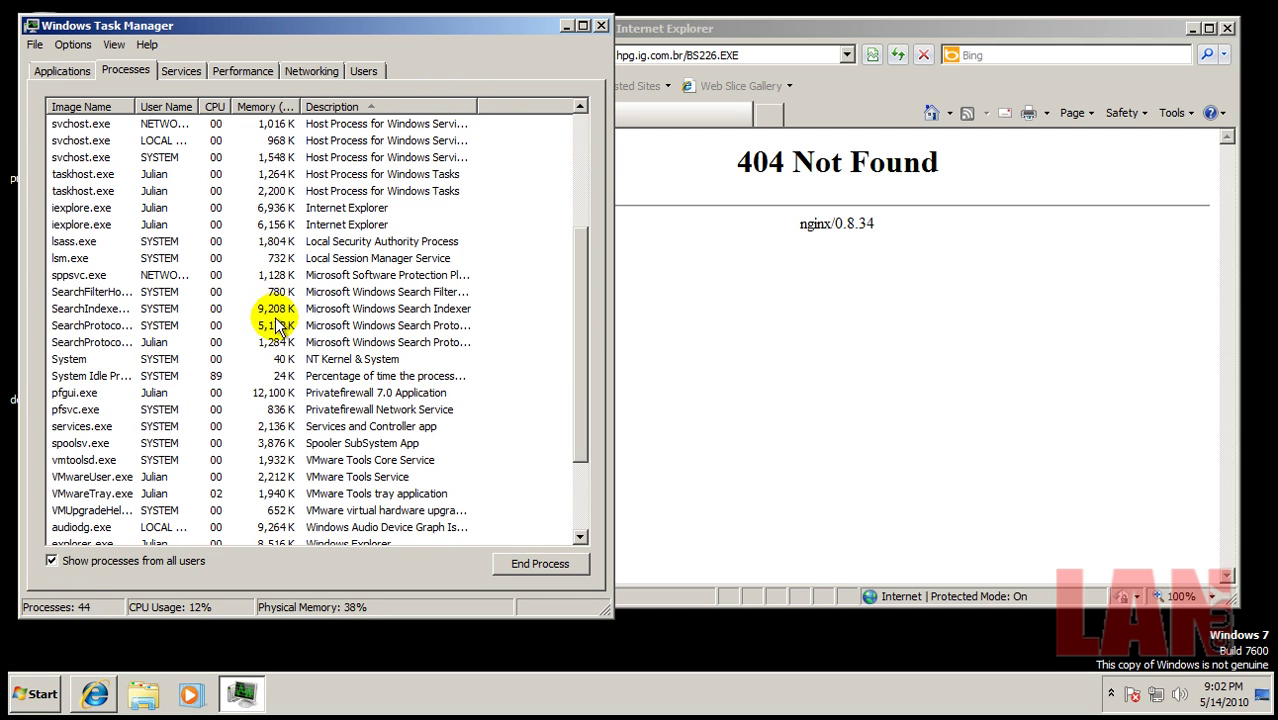
pyautogui.scroll(-2, 330, 302)
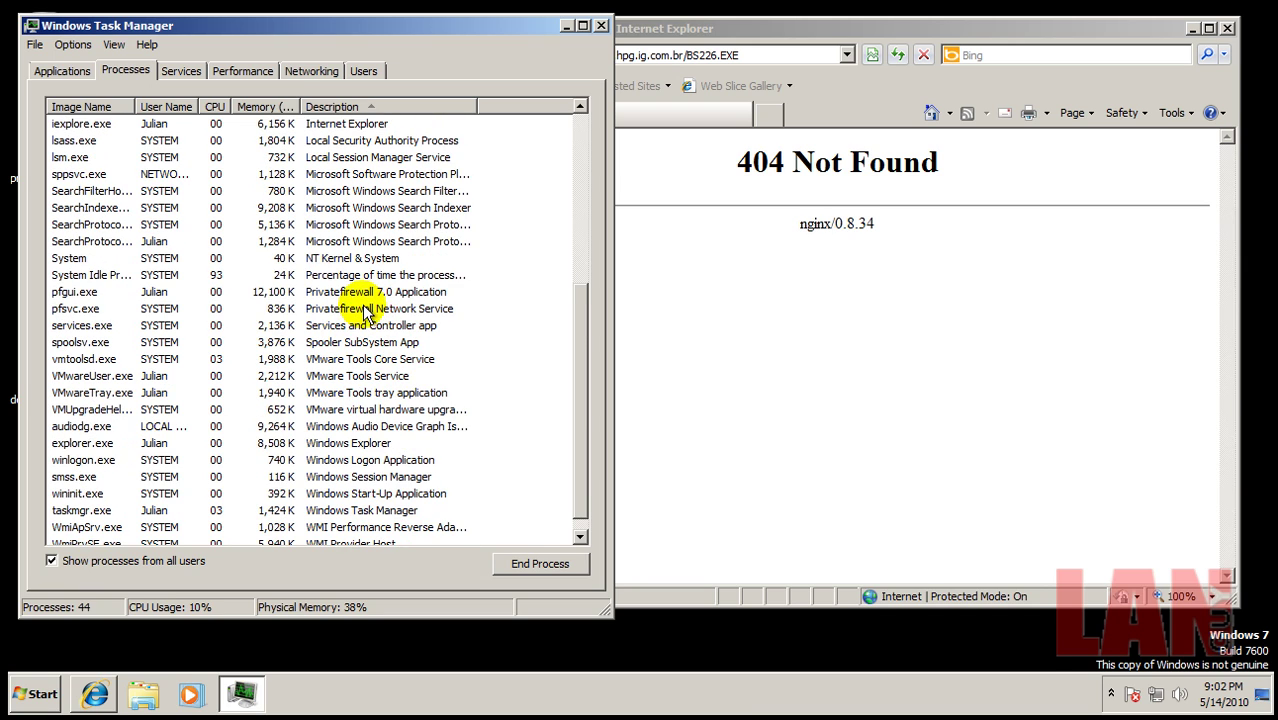
pyautogui.scroll(-1, 367, 313)
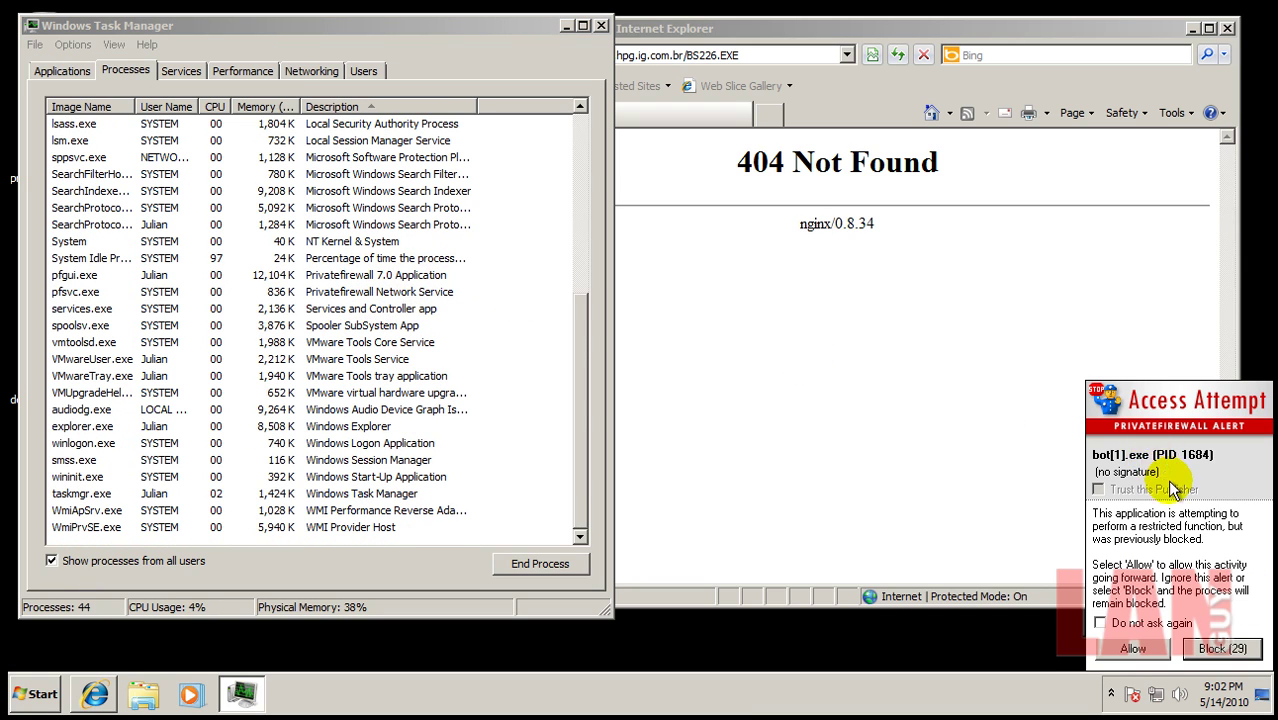
pyautogui.click(1220, 648)
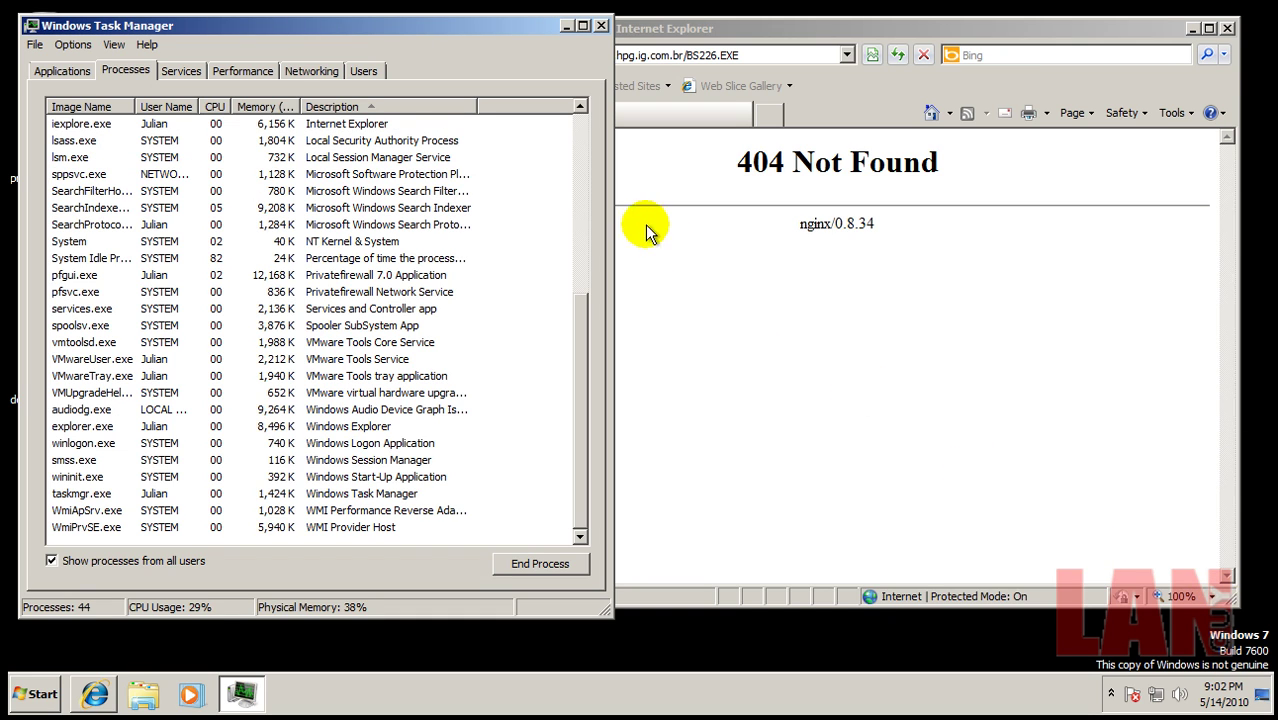
pyautogui.moveTo(579, 306); pyautogui.dragTo(597, 130)
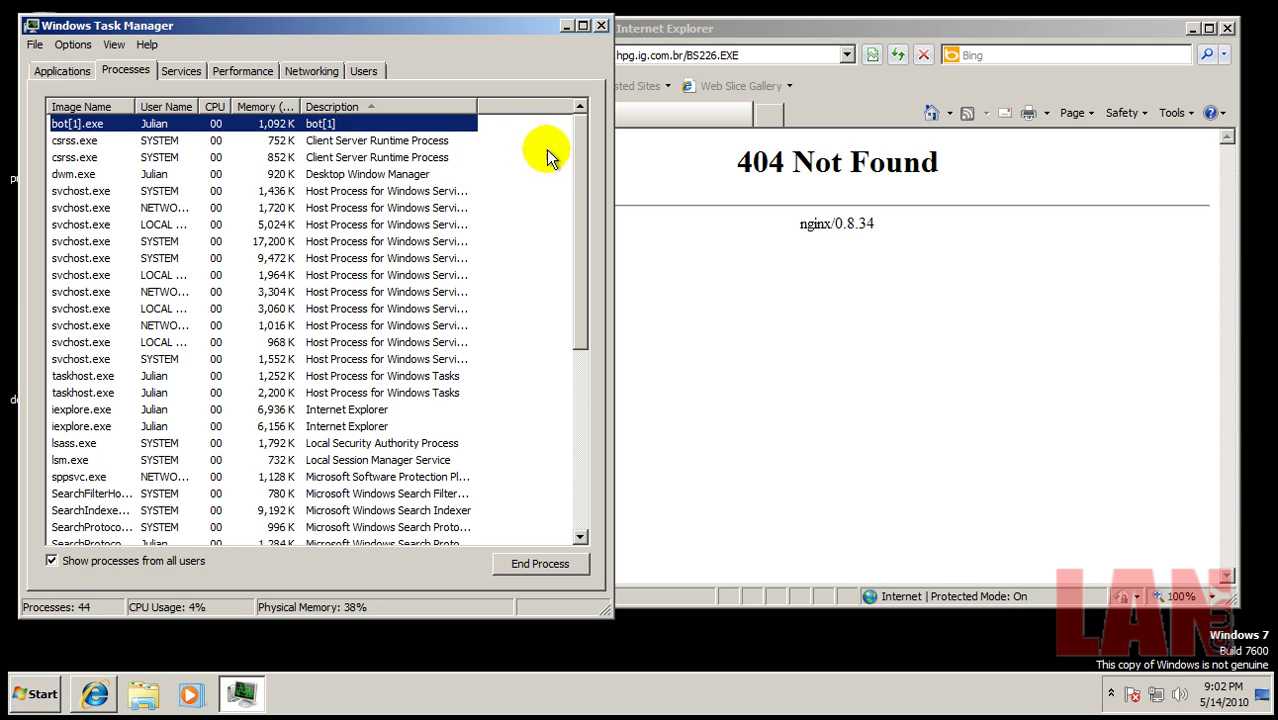
pyautogui.moveTo(580, 155); pyautogui.dragTo(593, 365)
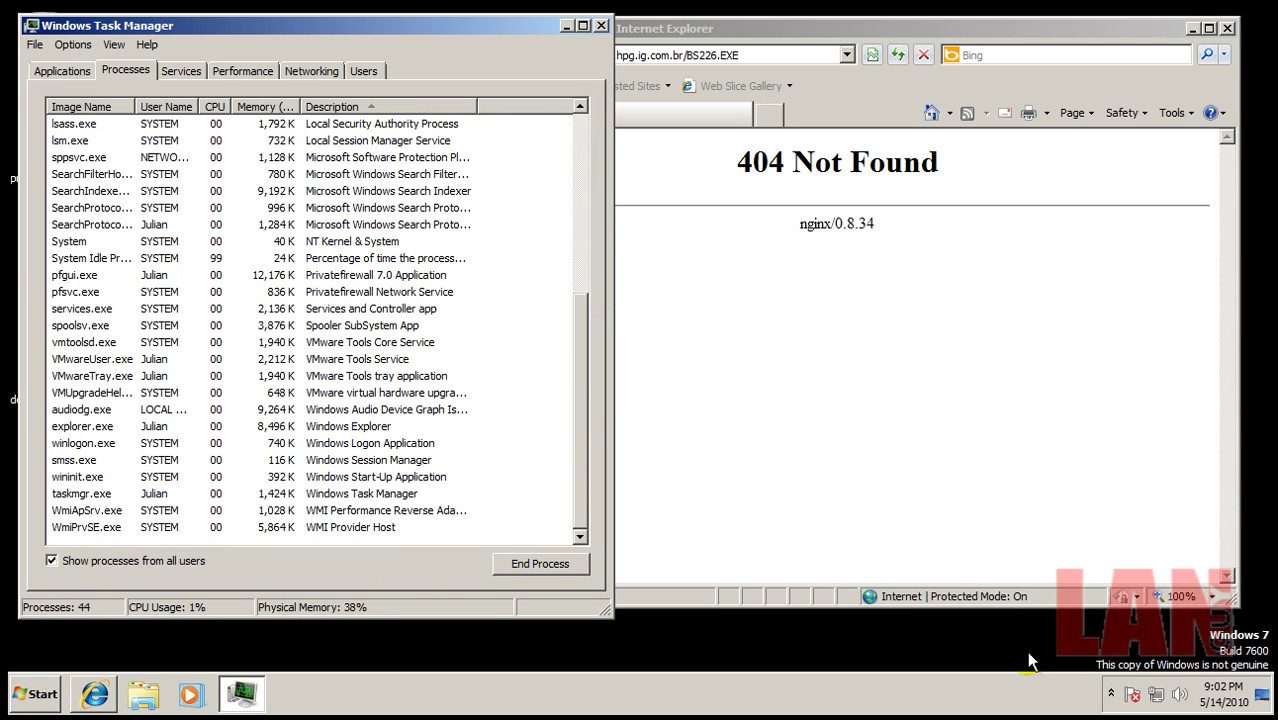
# Step: Open Privatefirewall's Process Monitor and start removing bot[1].exe, then cancel the removal
pyautogui.click(1112, 697)
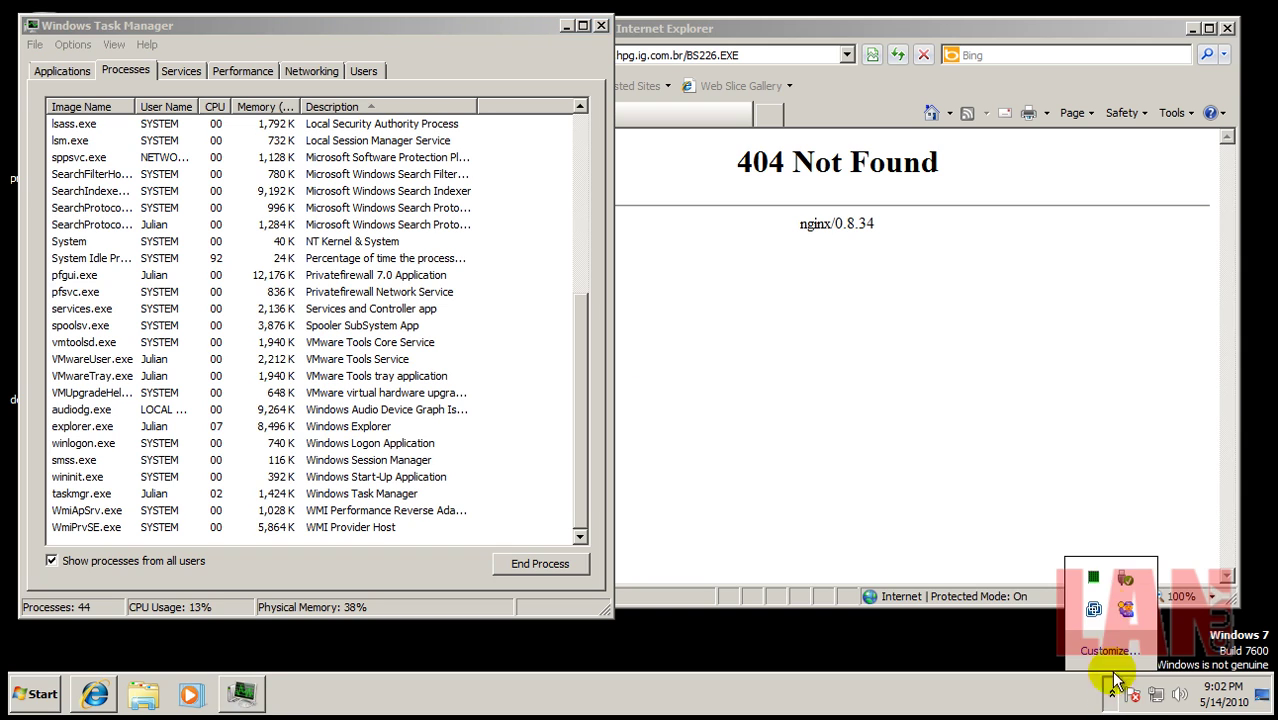
pyautogui.doubleClick(1126, 608)
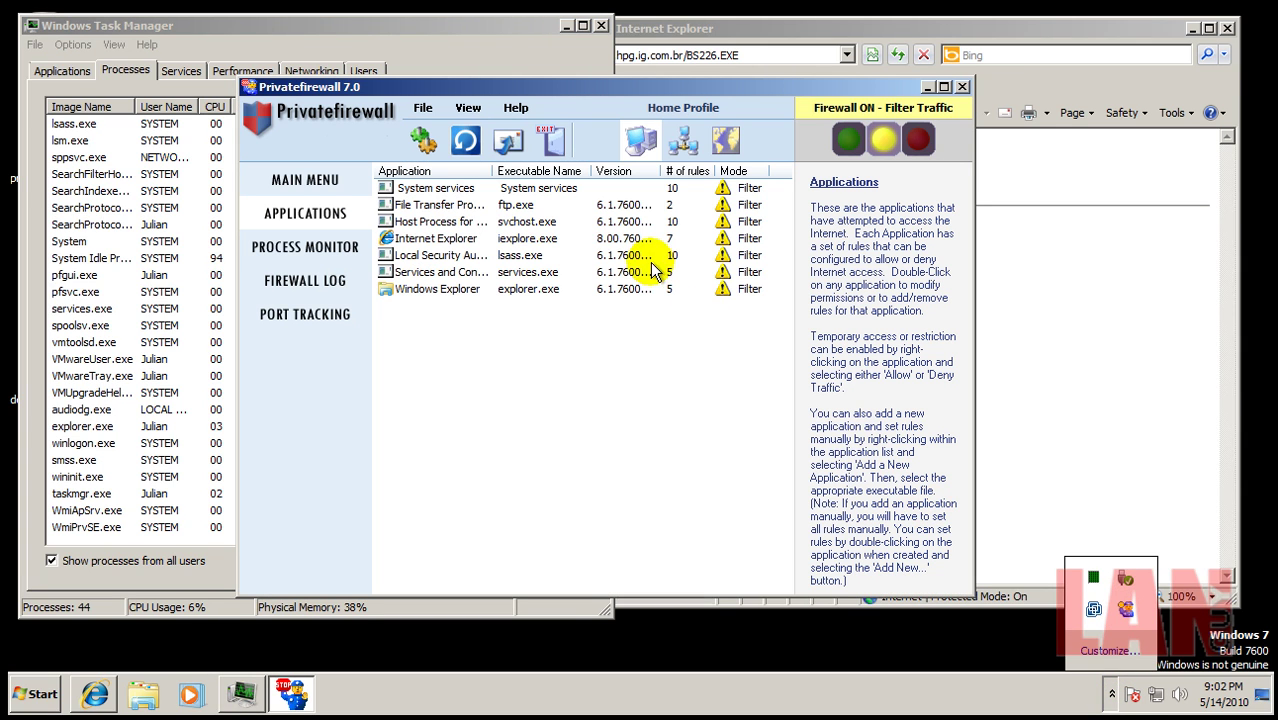
pyautogui.click(328, 247)
pyautogui.click(406, 205)
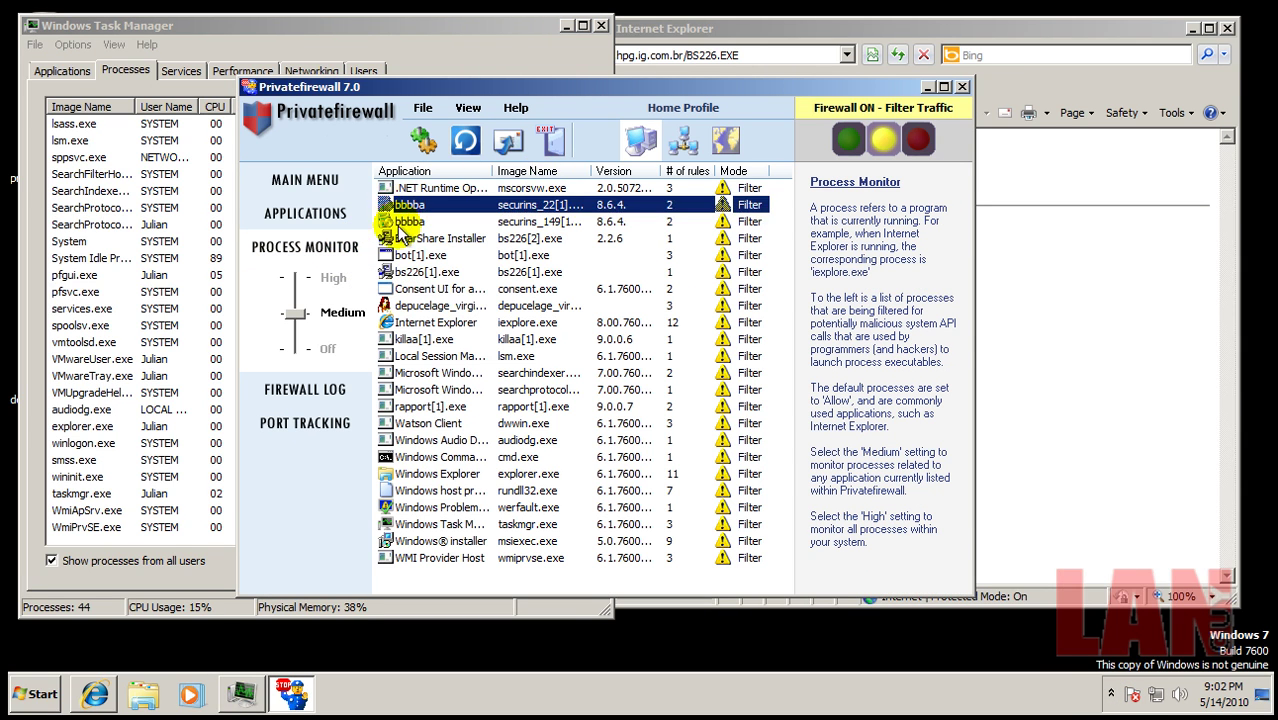
pyautogui.rightClick(412, 255)
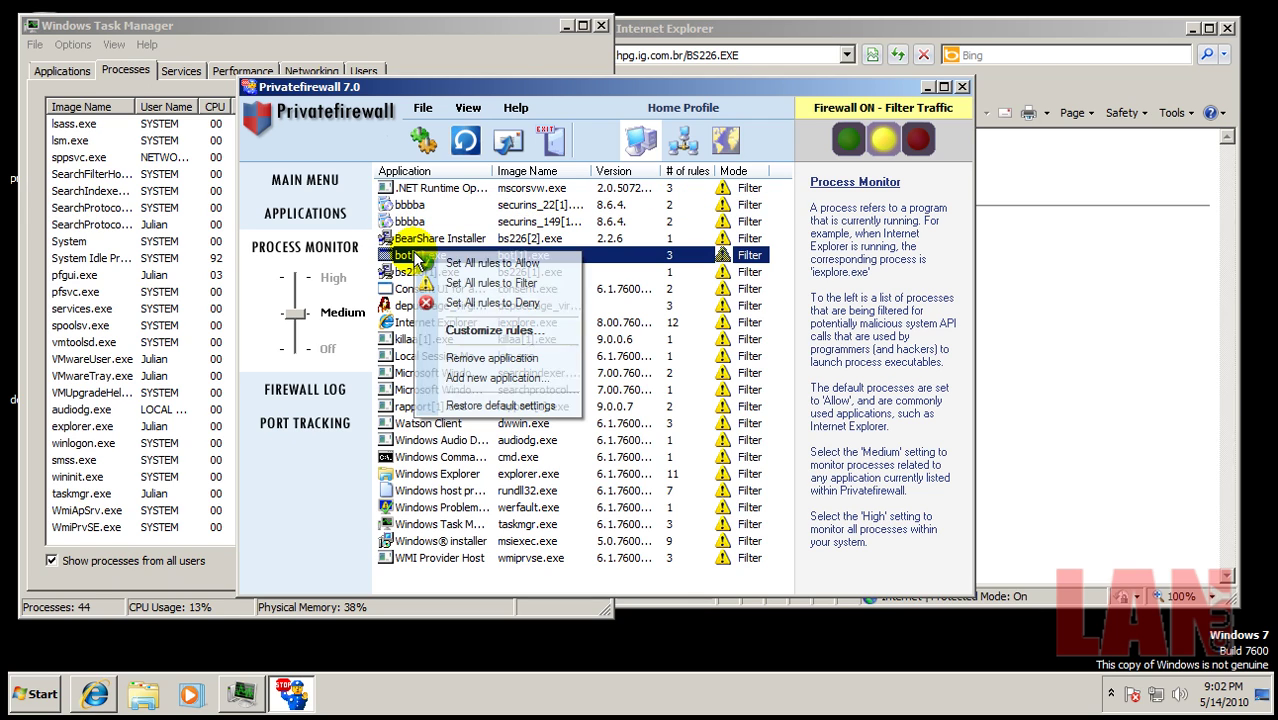
pyautogui.click(555, 359)
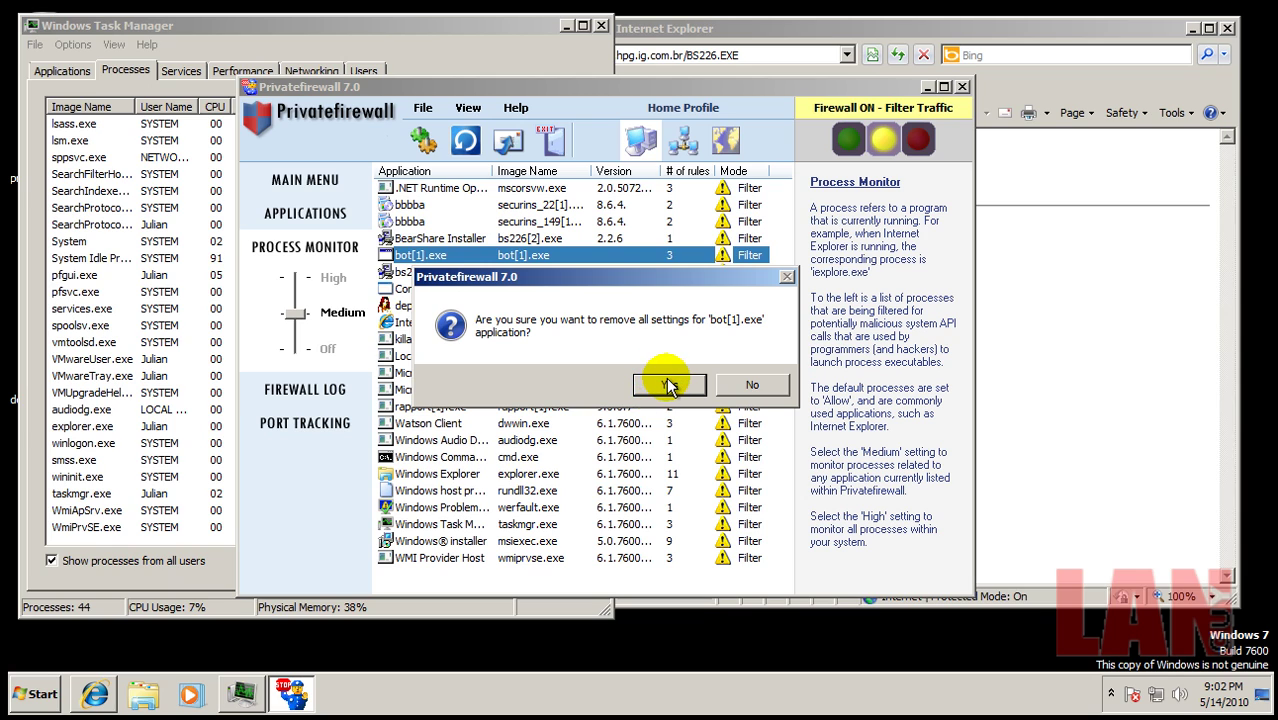
pyautogui.click(755, 388)
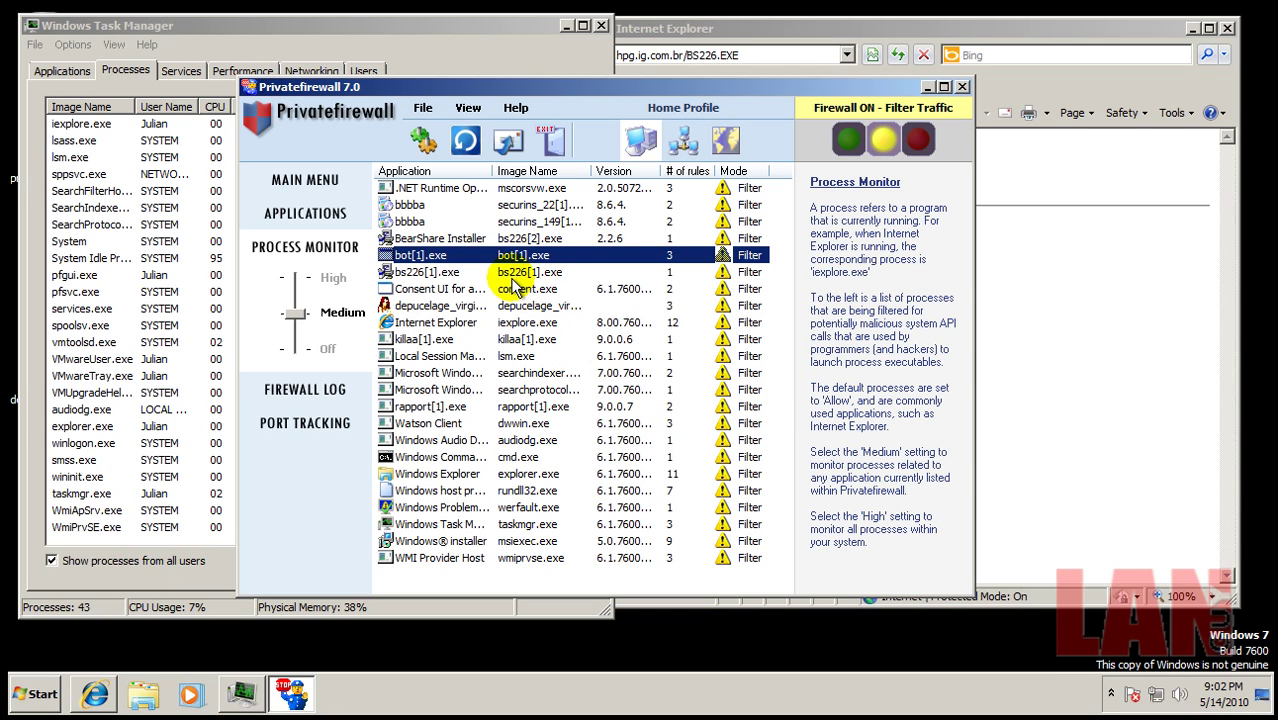
# Step: Close Task Manager and block bot[1].exe's access attempt without asking again
pyautogui.rightClick(449, 268)
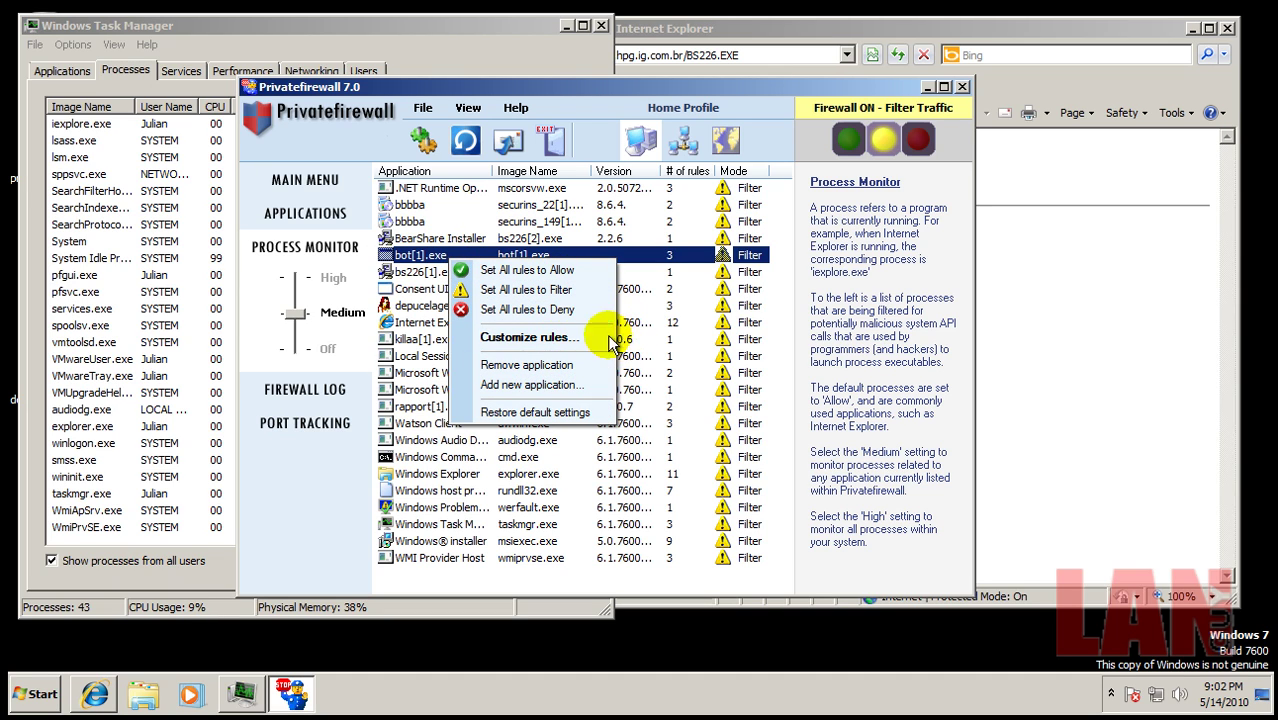
pyautogui.click(601, 25)
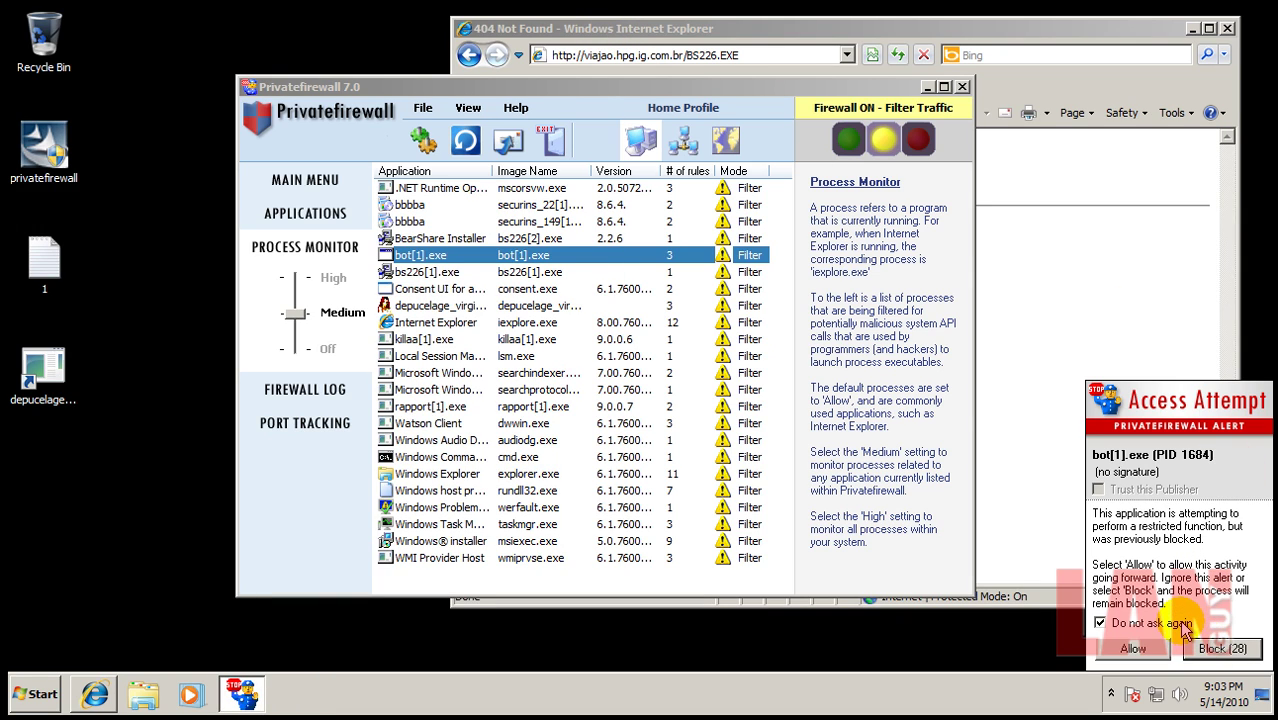
pyautogui.click(1225, 650)
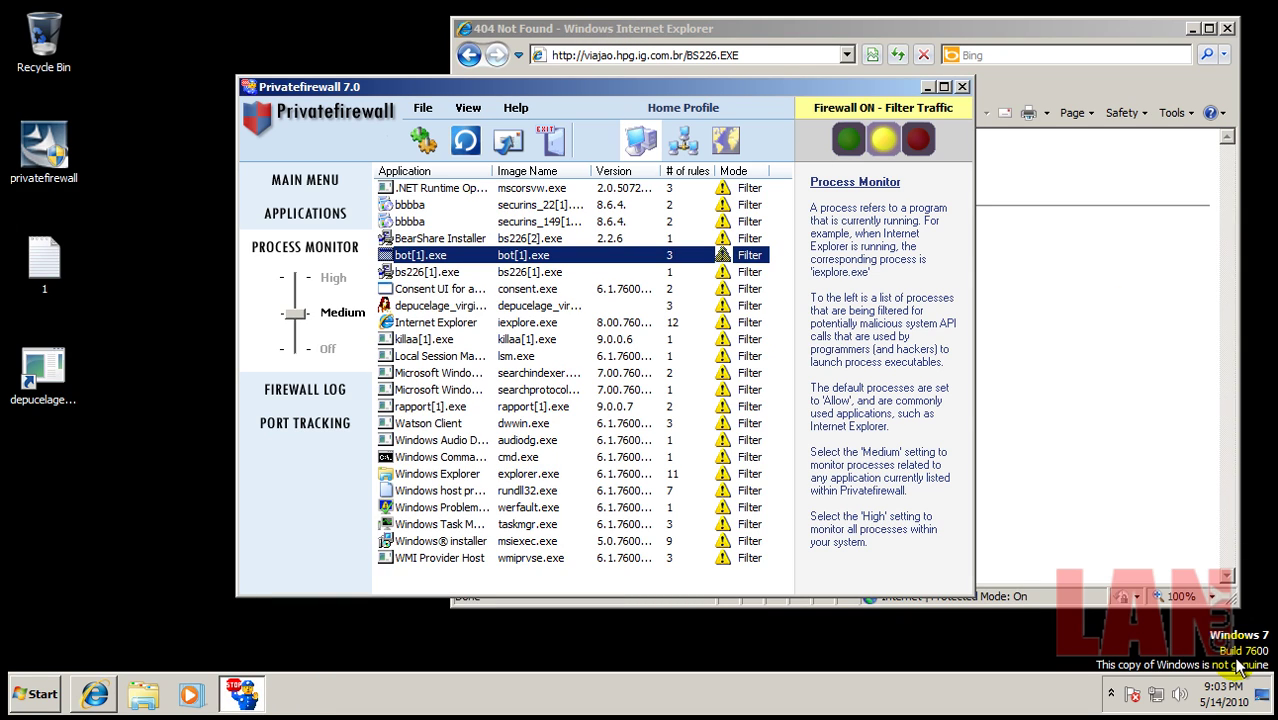
# Step: Close Privatefirewall and browse to 'hitmanpro' to reach SurfRight's Hitman Pro 3 page
pyautogui.click(963, 90)
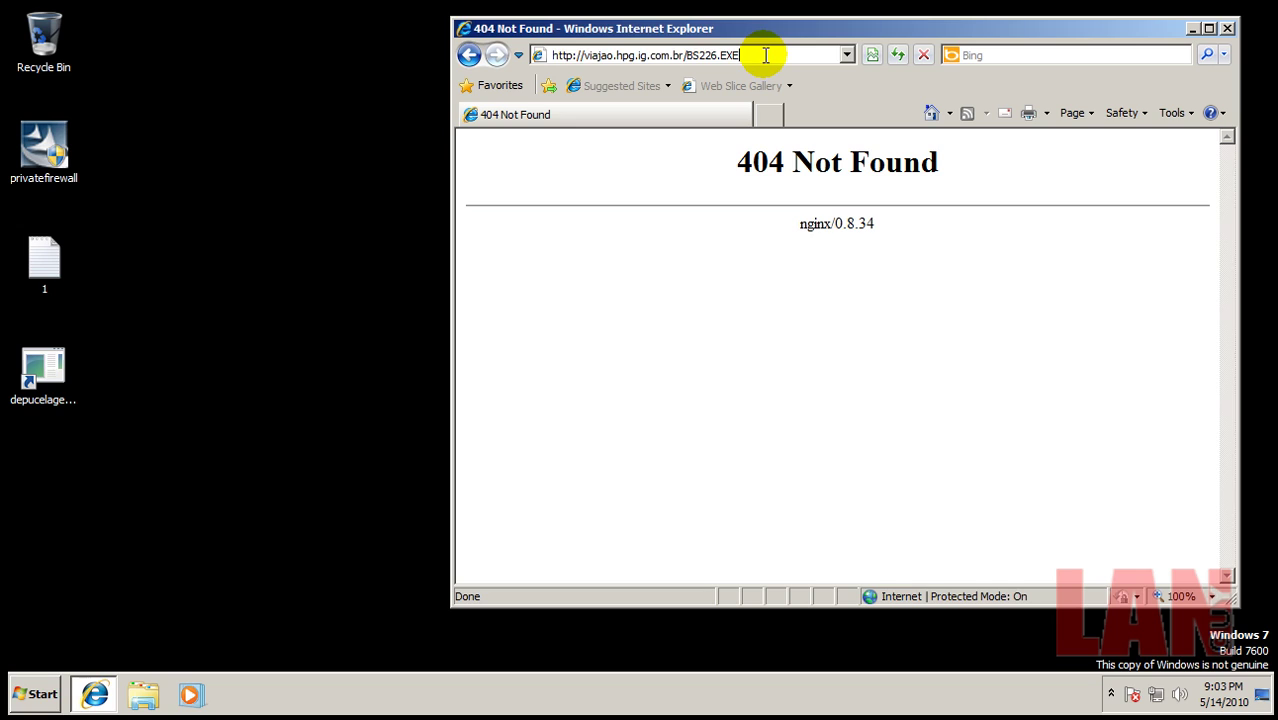
pyautogui.write('hitmanpro')
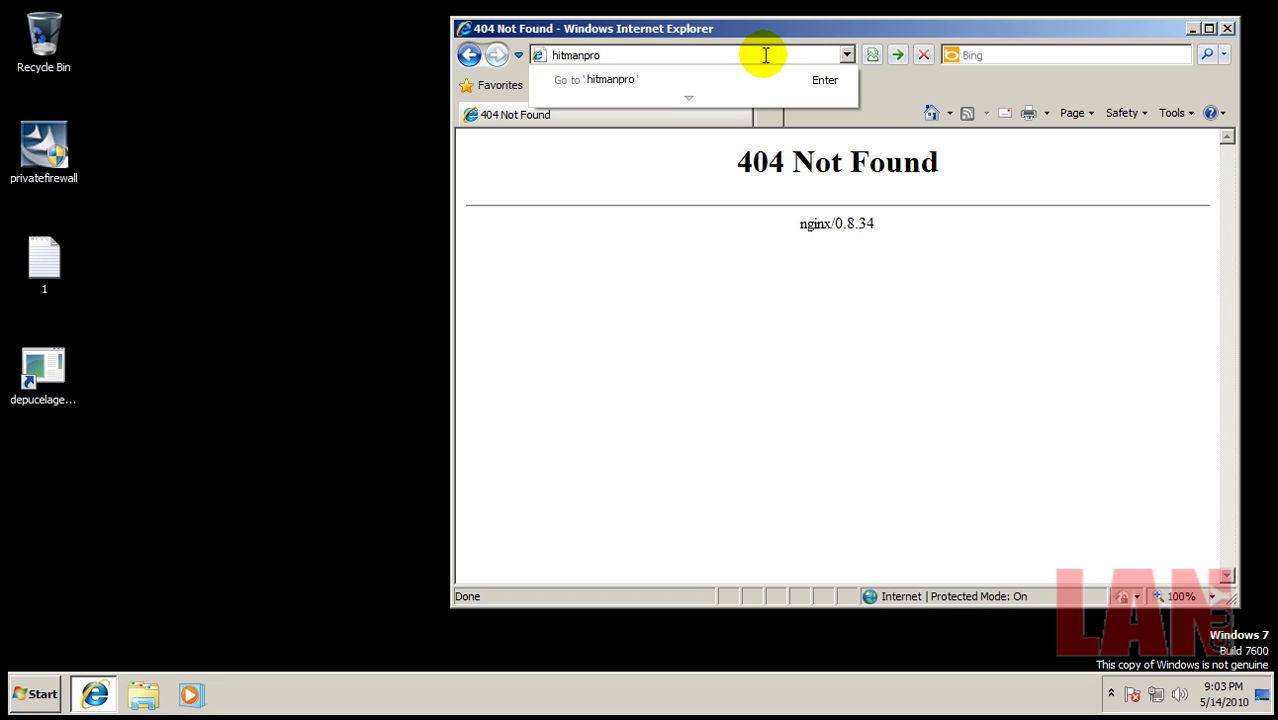
pyautogui.press('Return')
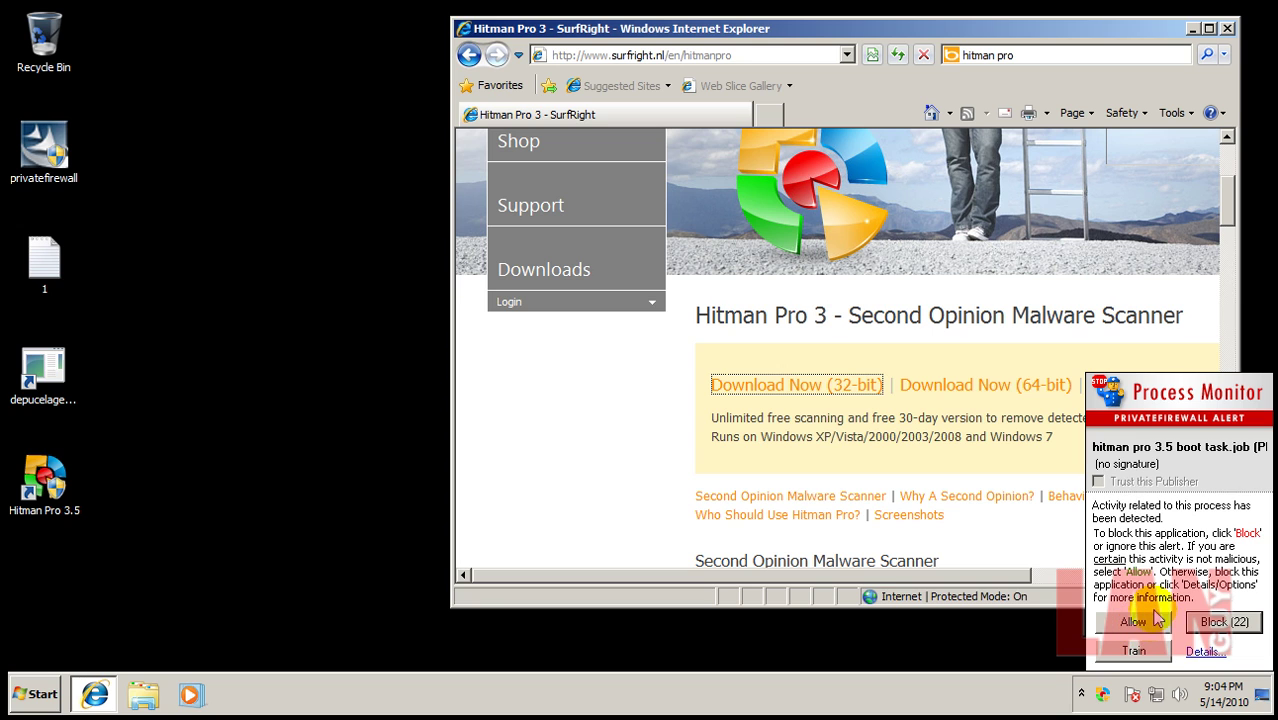
# Step: Allow the Hitman Pro boot task, choose Early Warning Scanning, accept the license and start scanning
pyautogui.click(1135, 623)
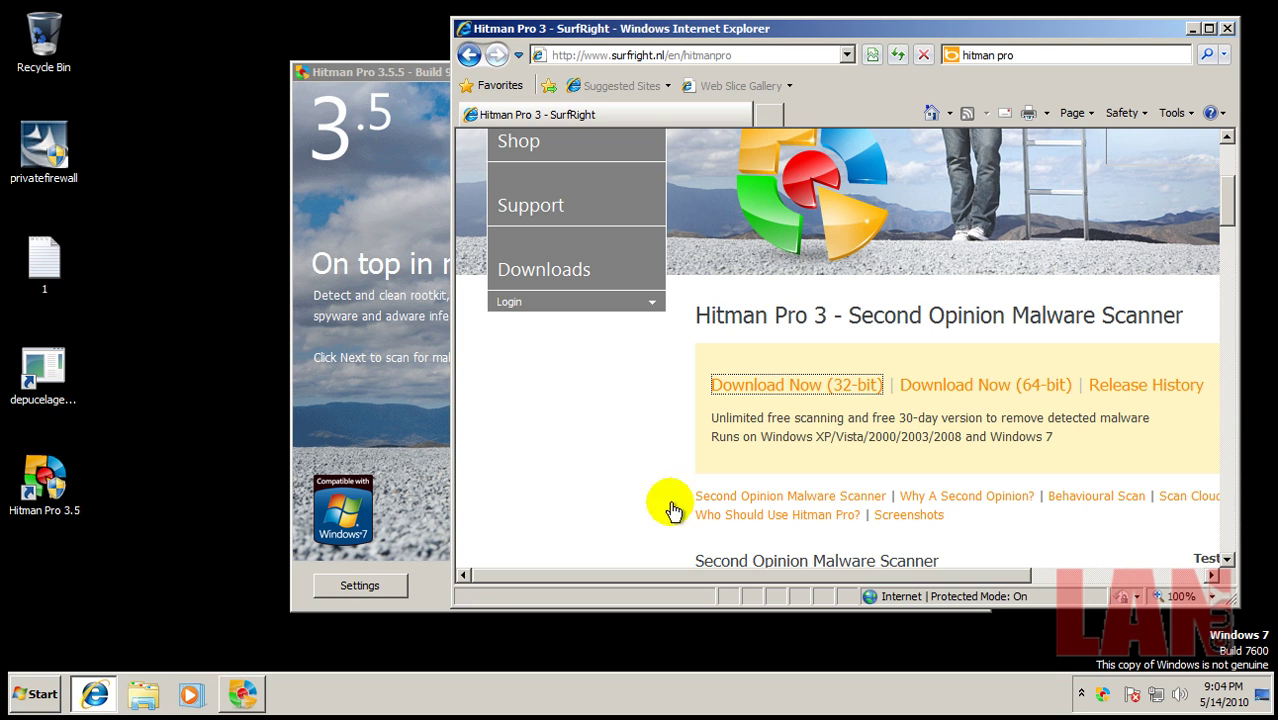
pyautogui.click(447, 590)
pyautogui.click(855, 587)
pyautogui.click(841, 650)
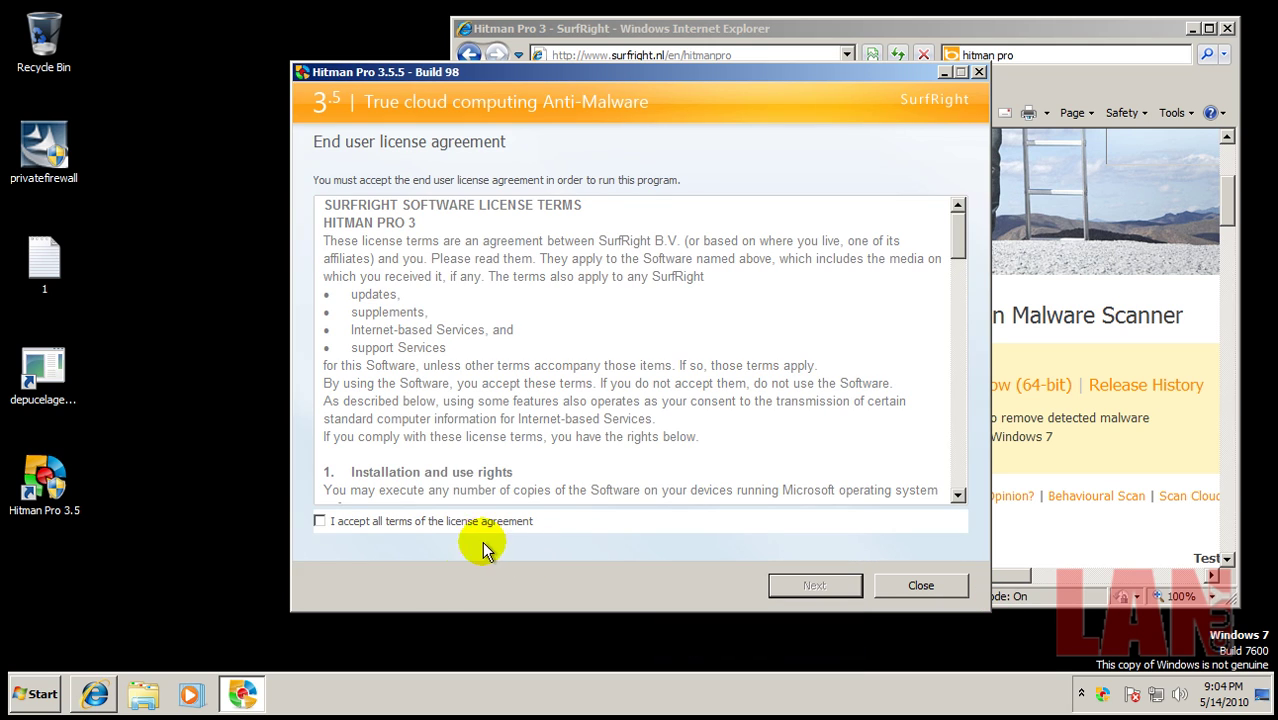
pyautogui.click(319, 521)
pyautogui.click(795, 594)
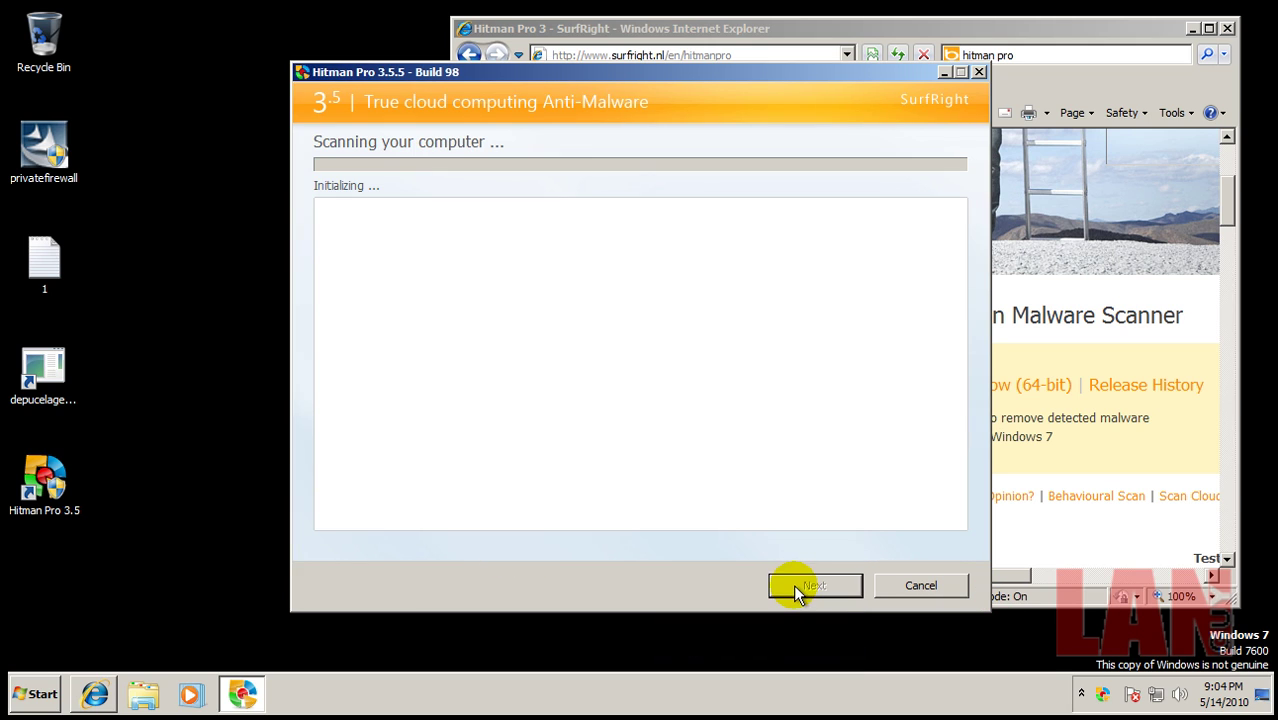
pyautogui.click(1083, 694)
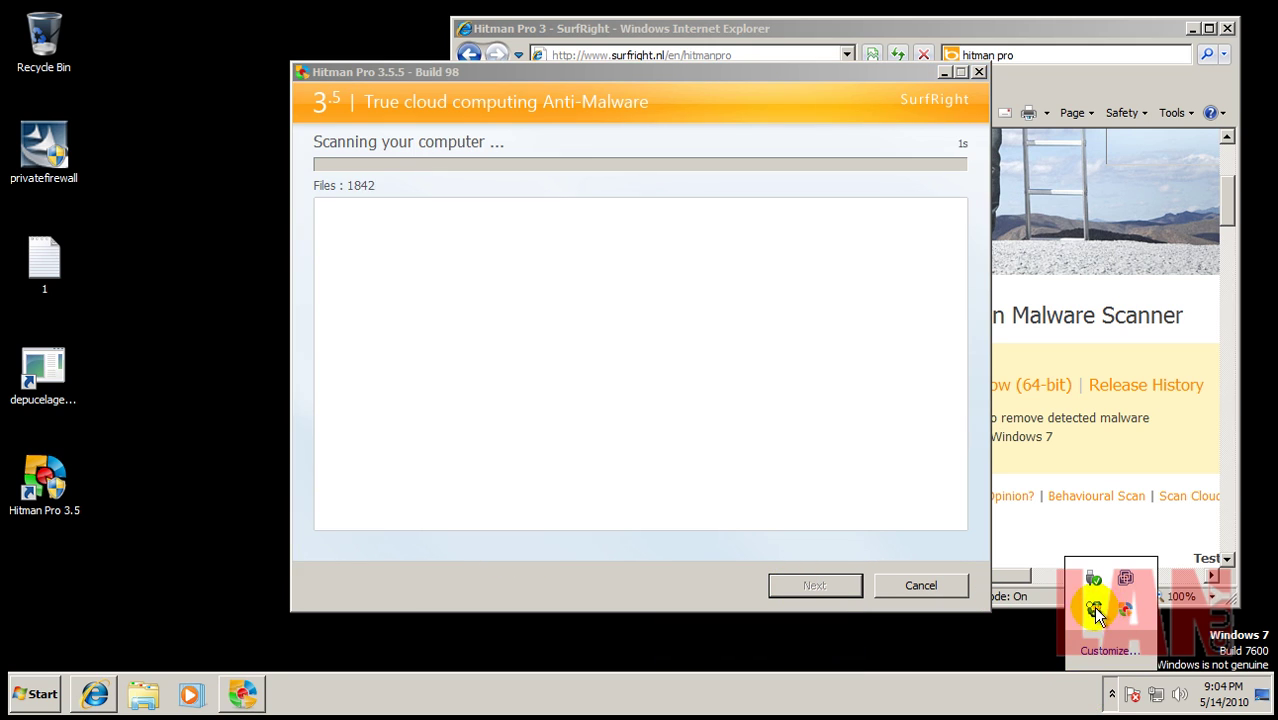
pyautogui.doubleClick(1093, 607)
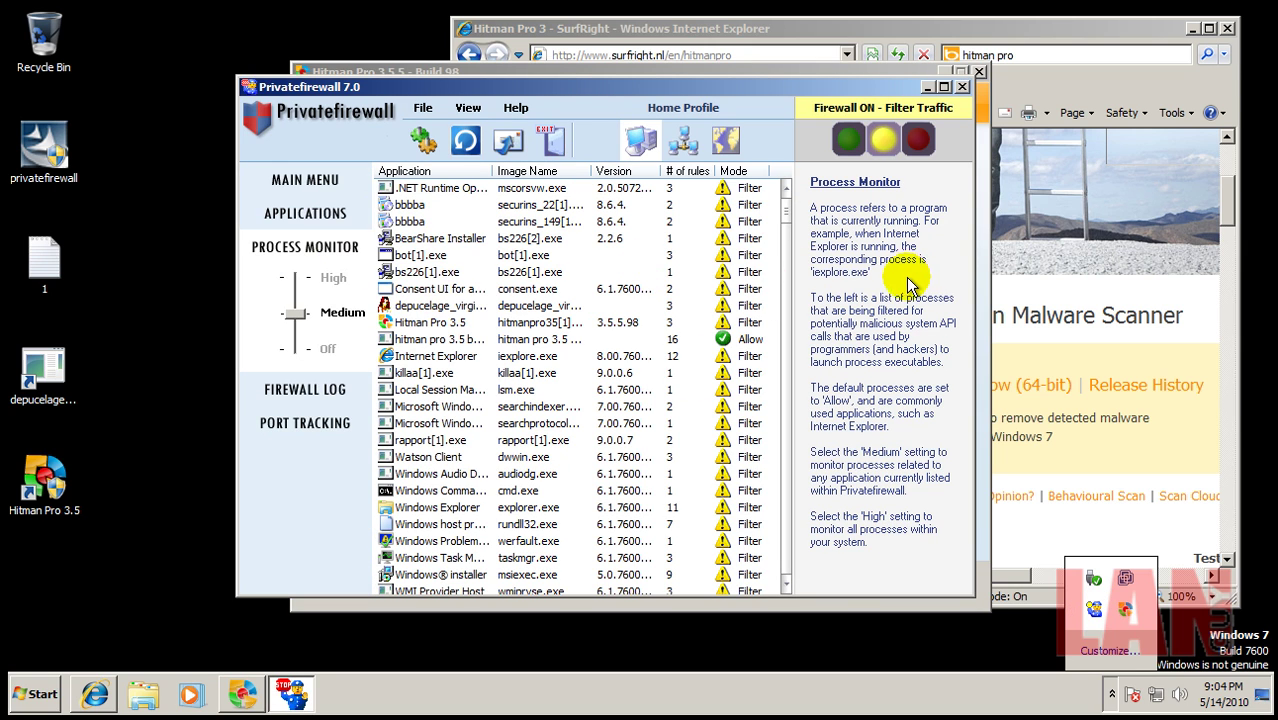
pyautogui.click(712, 322)
pyautogui.click(722, 340)
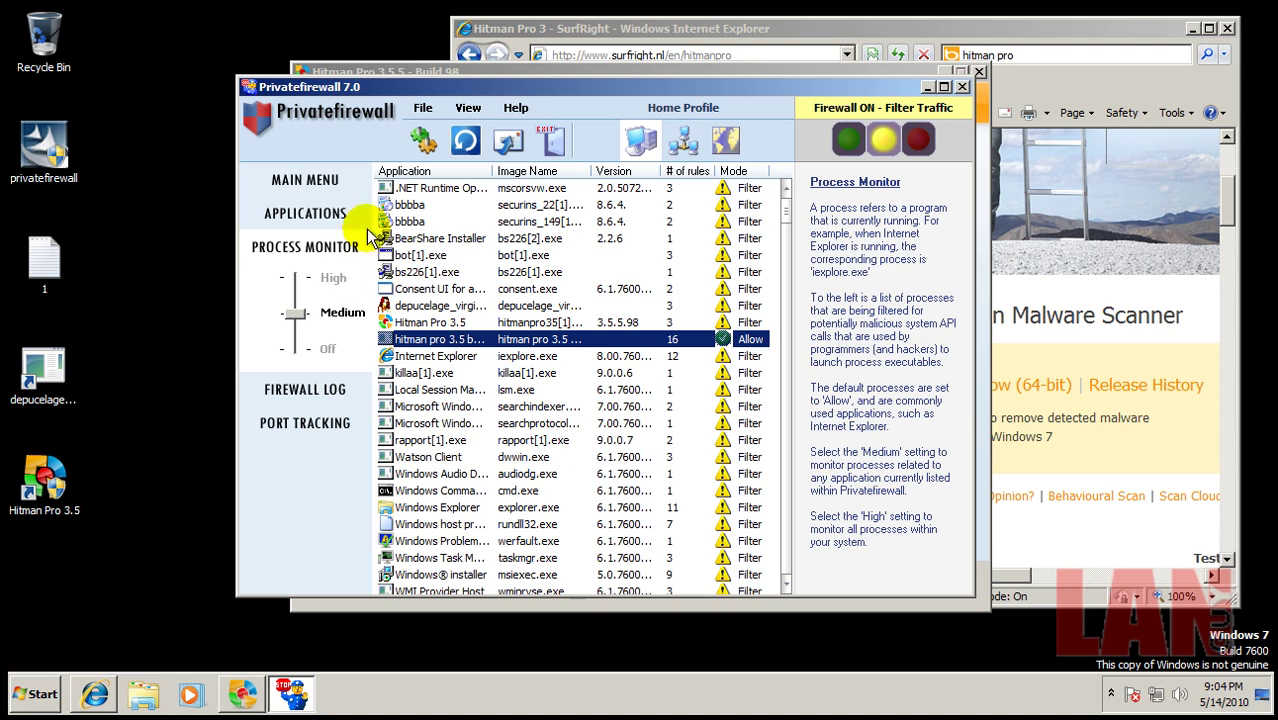
pyautogui.click(422, 138)
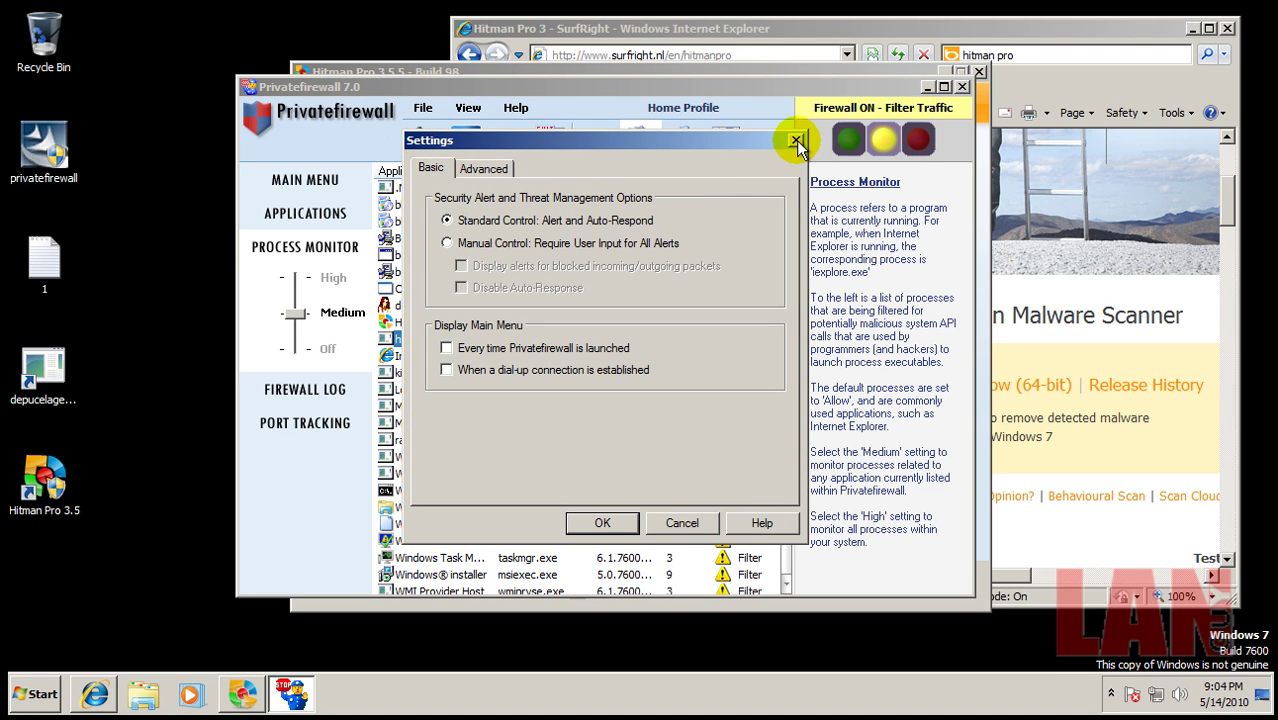
pyautogui.click(795, 140)
# Step: Close the firewall window, move Hitman Pro up-left, and allow its incoming traffic in Privatefirewall
pyautogui.click(963, 88)
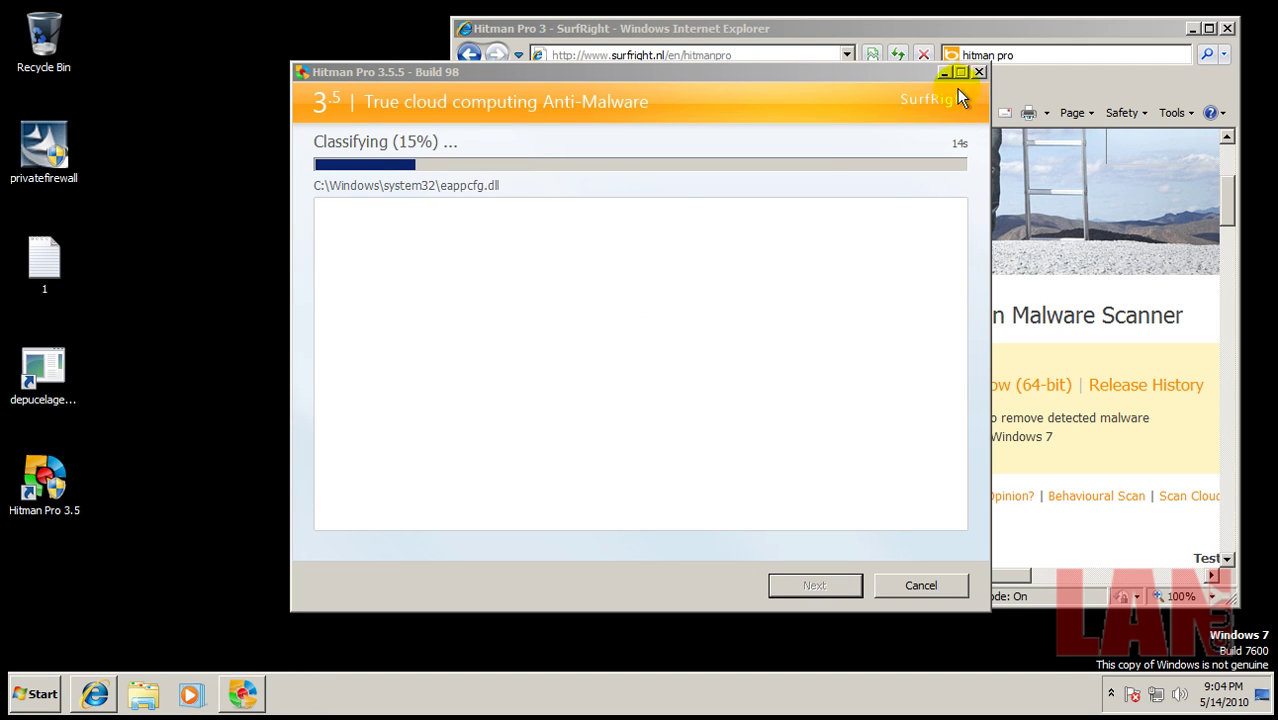
pyautogui.moveTo(786, 77); pyautogui.dragTo(621, 48)
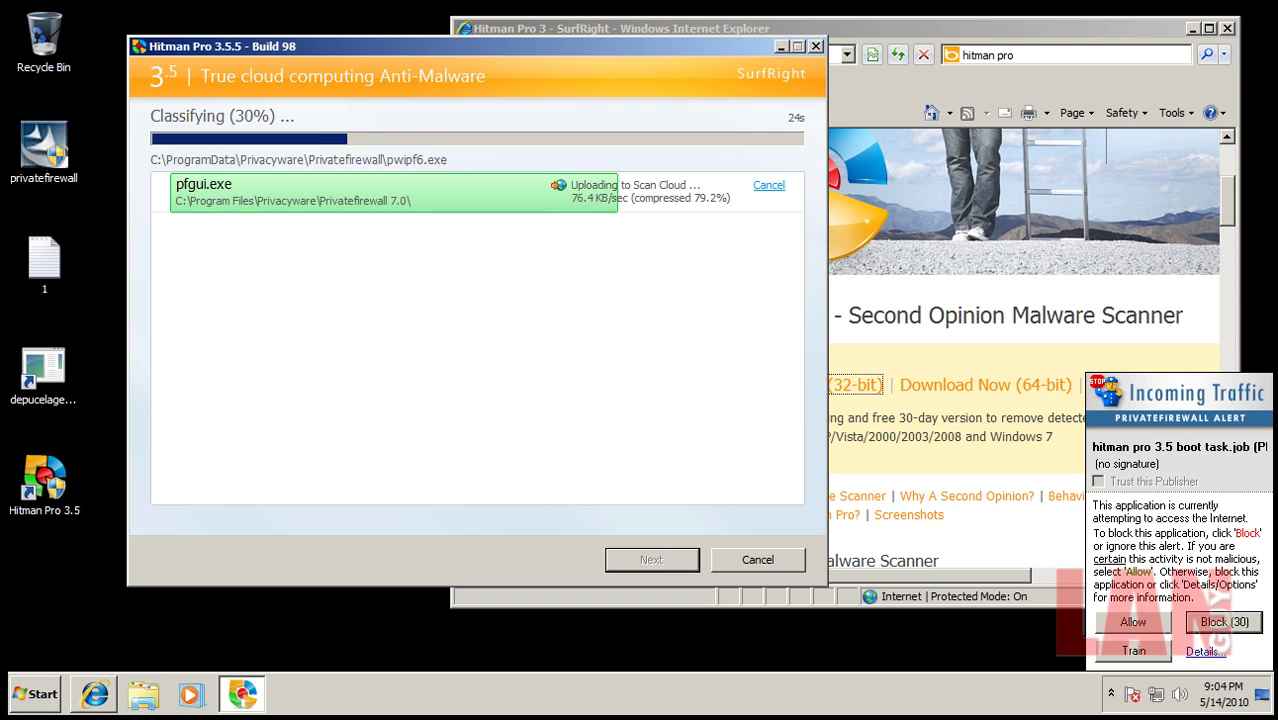
pyautogui.click(1133, 622)
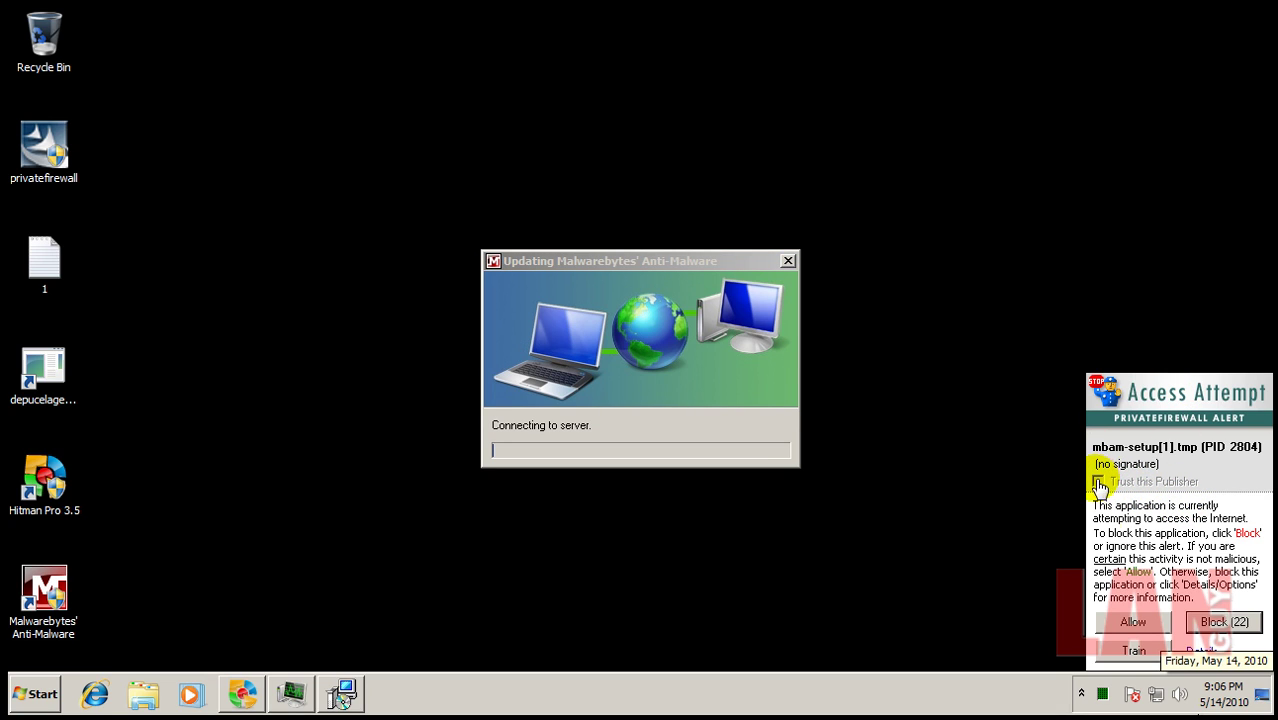
# Step: Allow mbam-setup's internet access attempt and glance at the hidden tray icons
pyautogui.click(1132, 622)
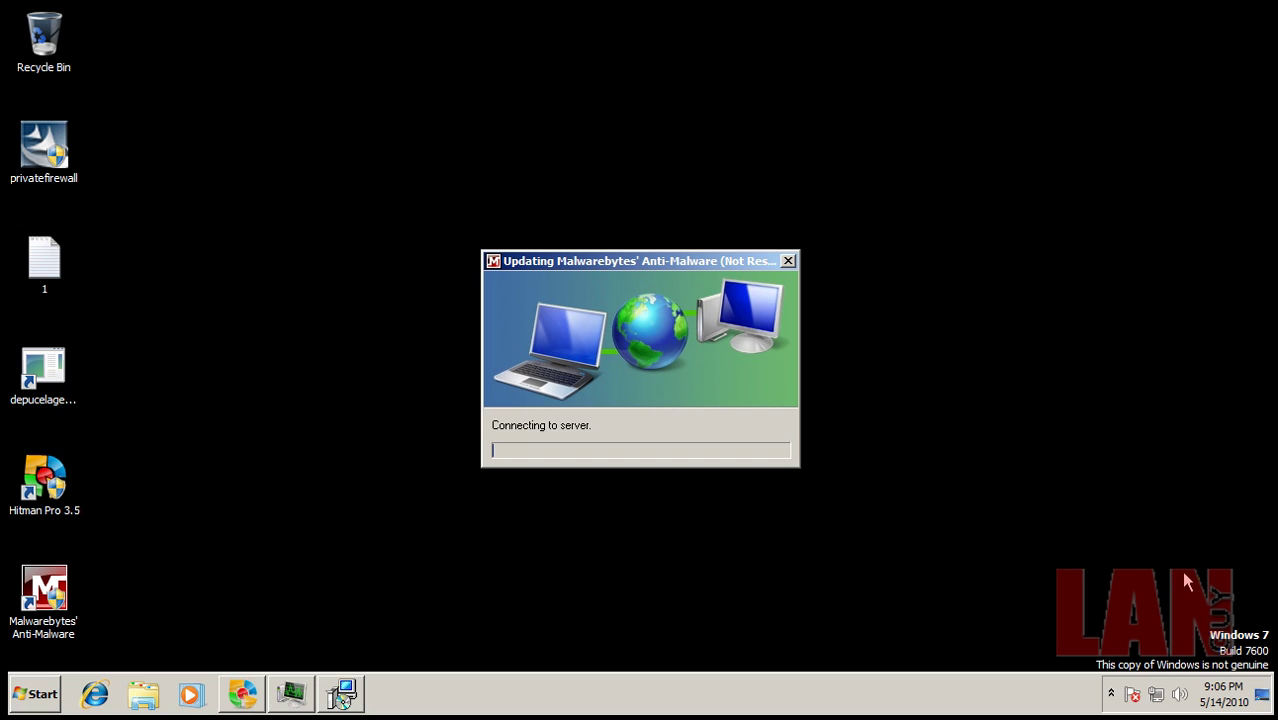
pyautogui.click(1110, 690)
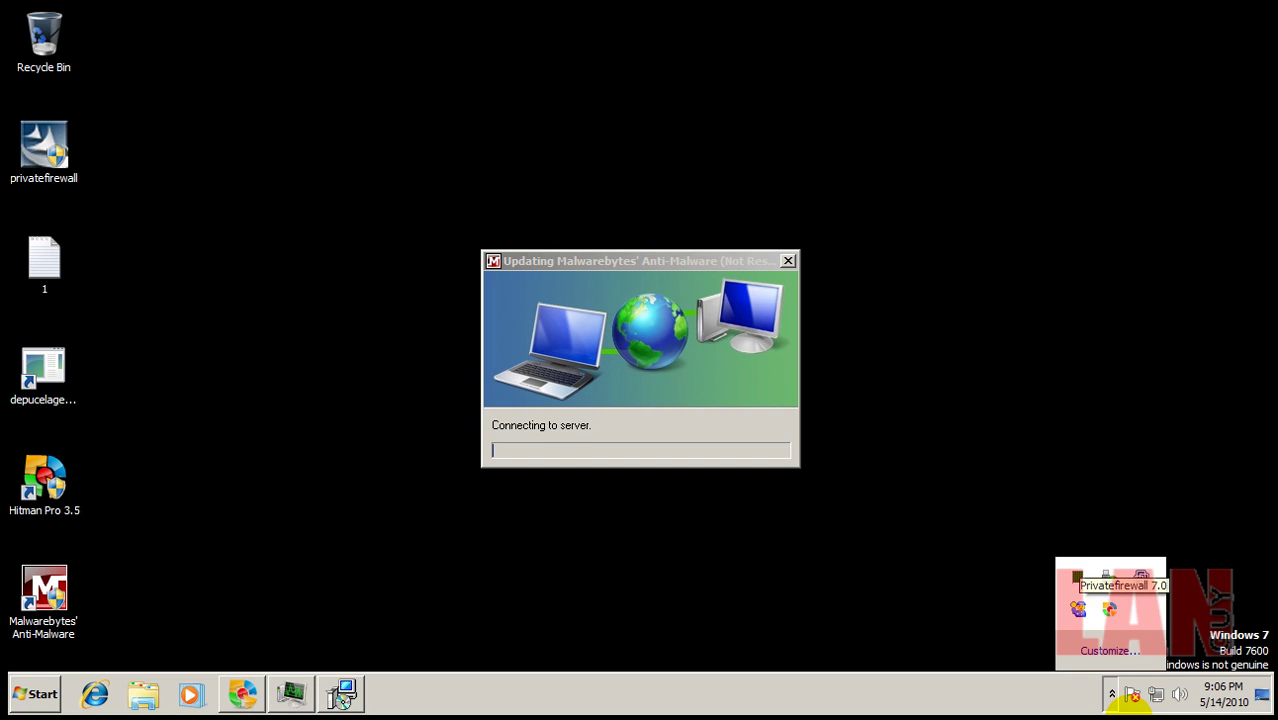
pyautogui.click(1111, 695)
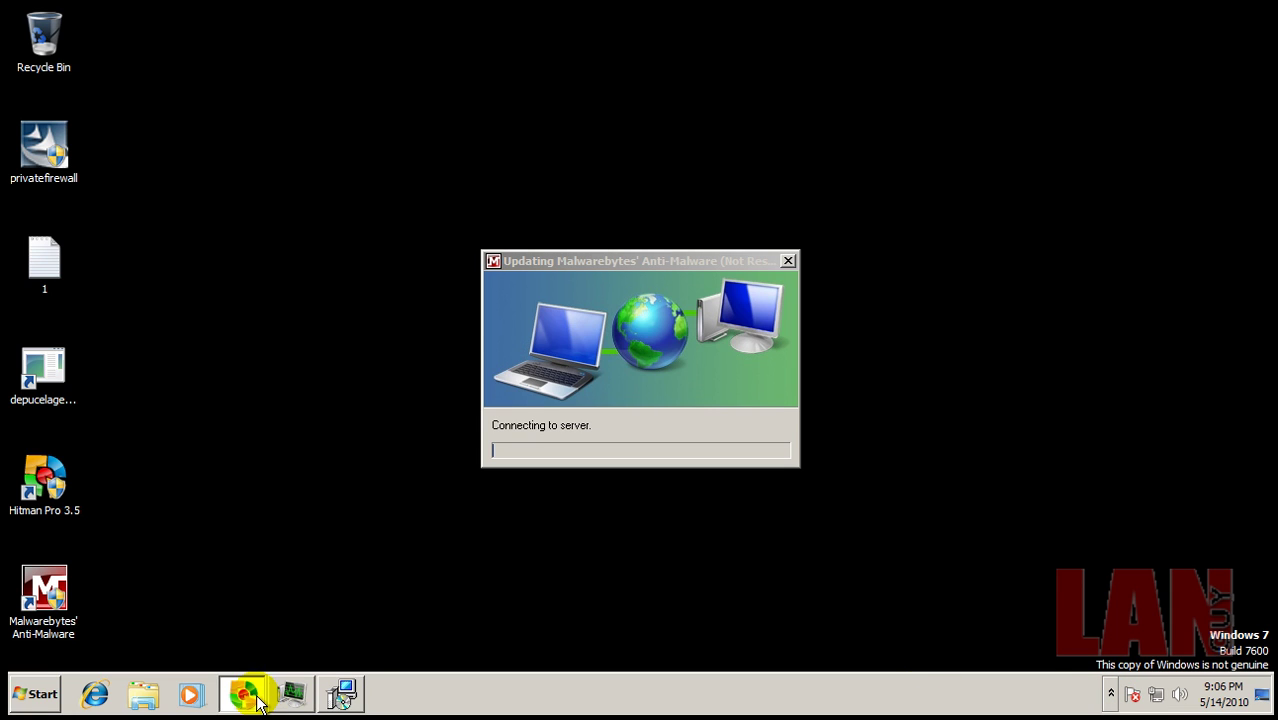
# Step: Bring up Hitman Pro's results listing 18 threats, then close Hitman Pro
pyautogui.click(242, 693)
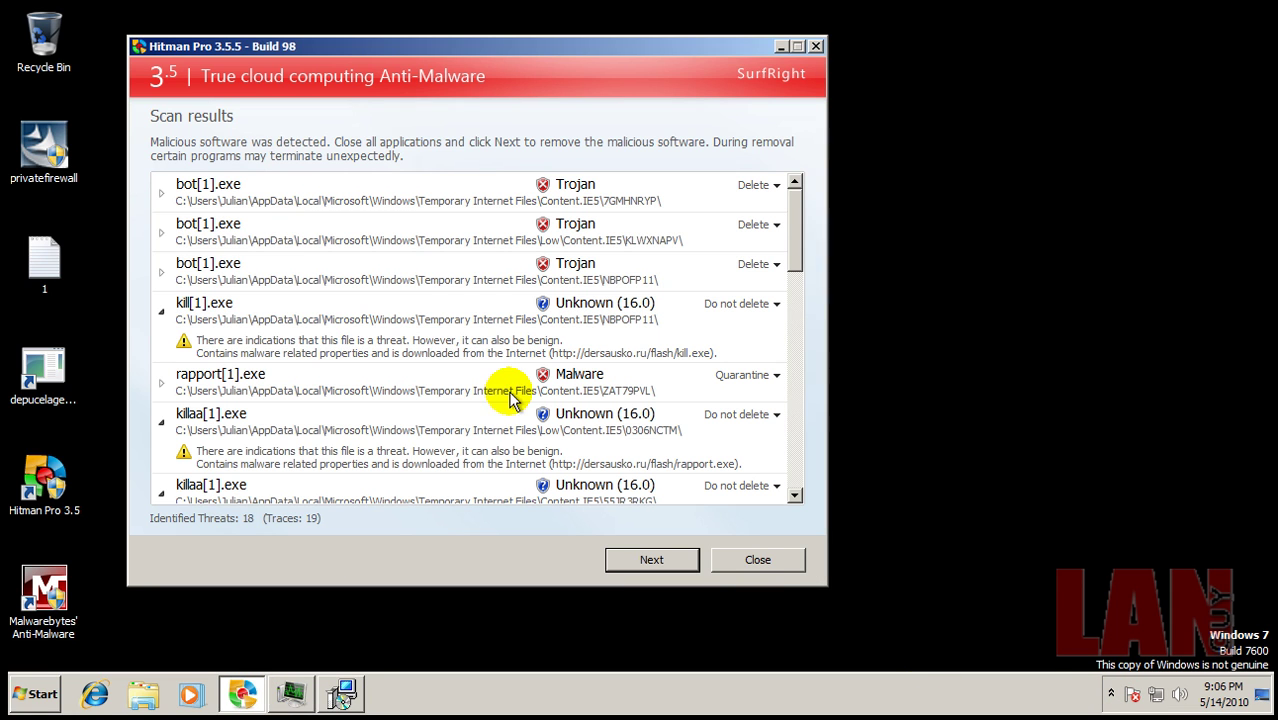
pyautogui.click(815, 47)
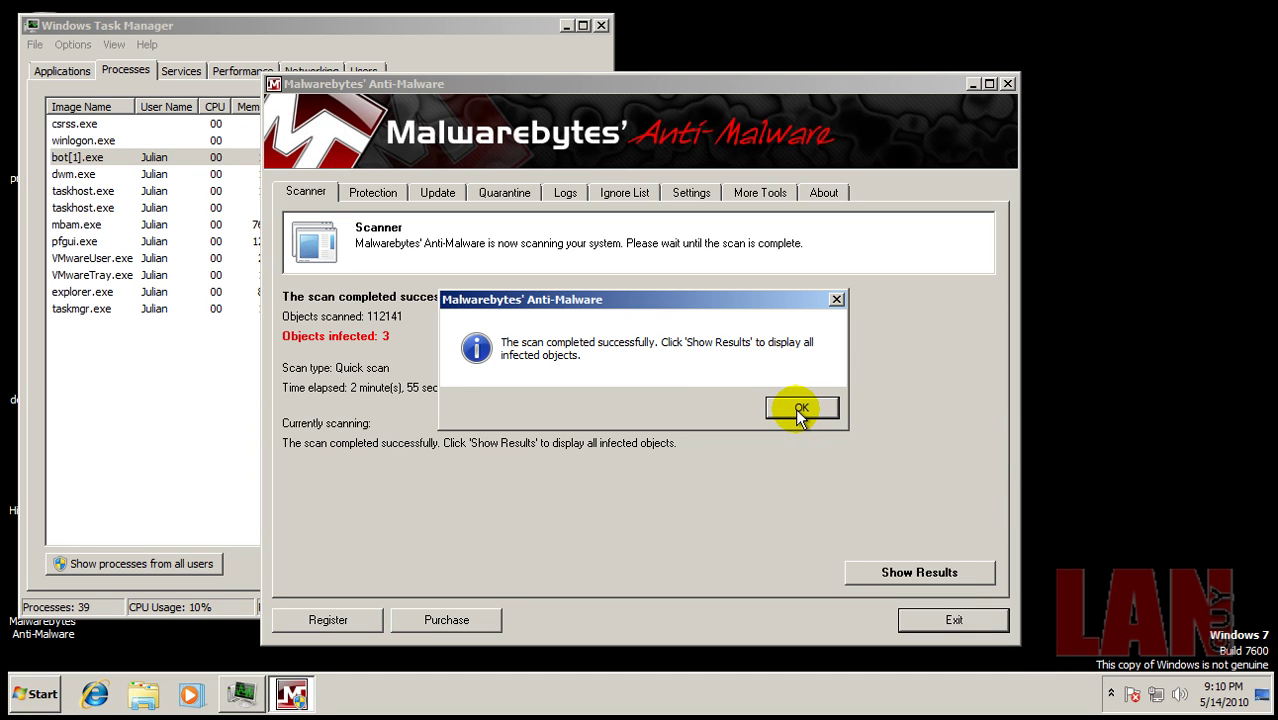
# Step: Dismiss the scan-complete message and show the 3 infected objects, widening the window and Item column
pyautogui.click(800, 410)
pyautogui.click(972, 571)
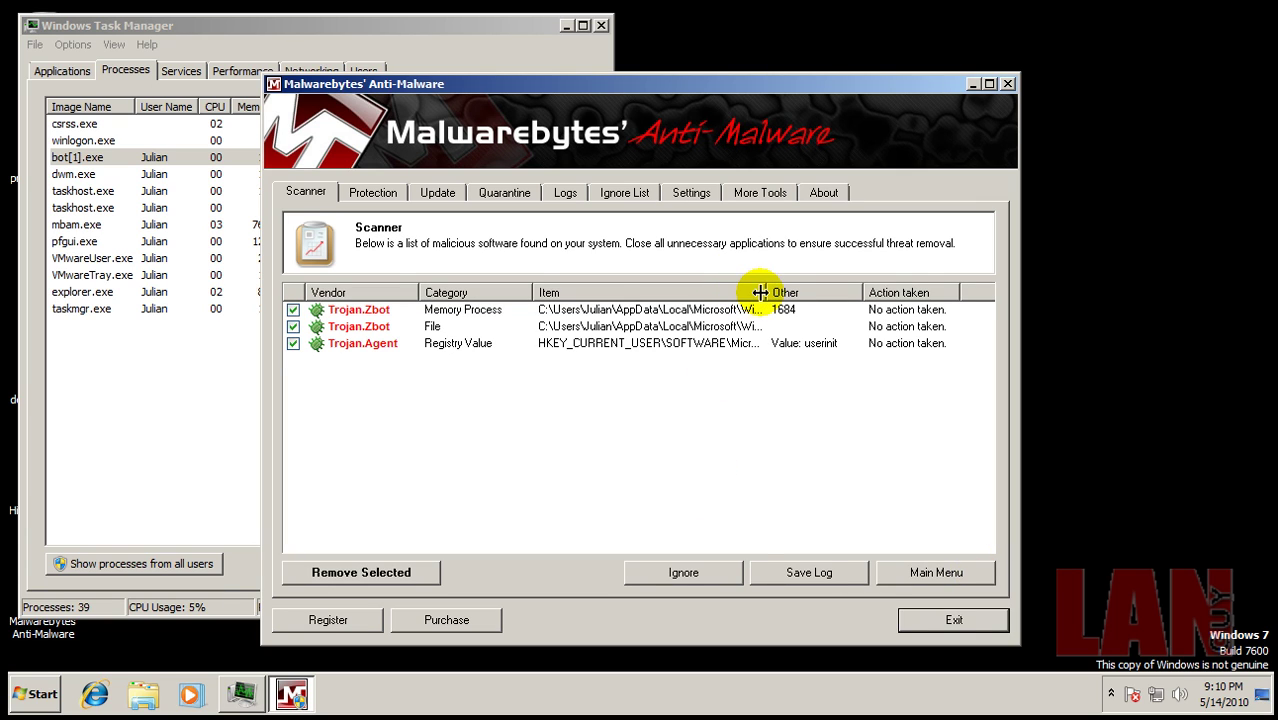
pyautogui.moveTo(764, 292); pyautogui.dragTo(916, 292)
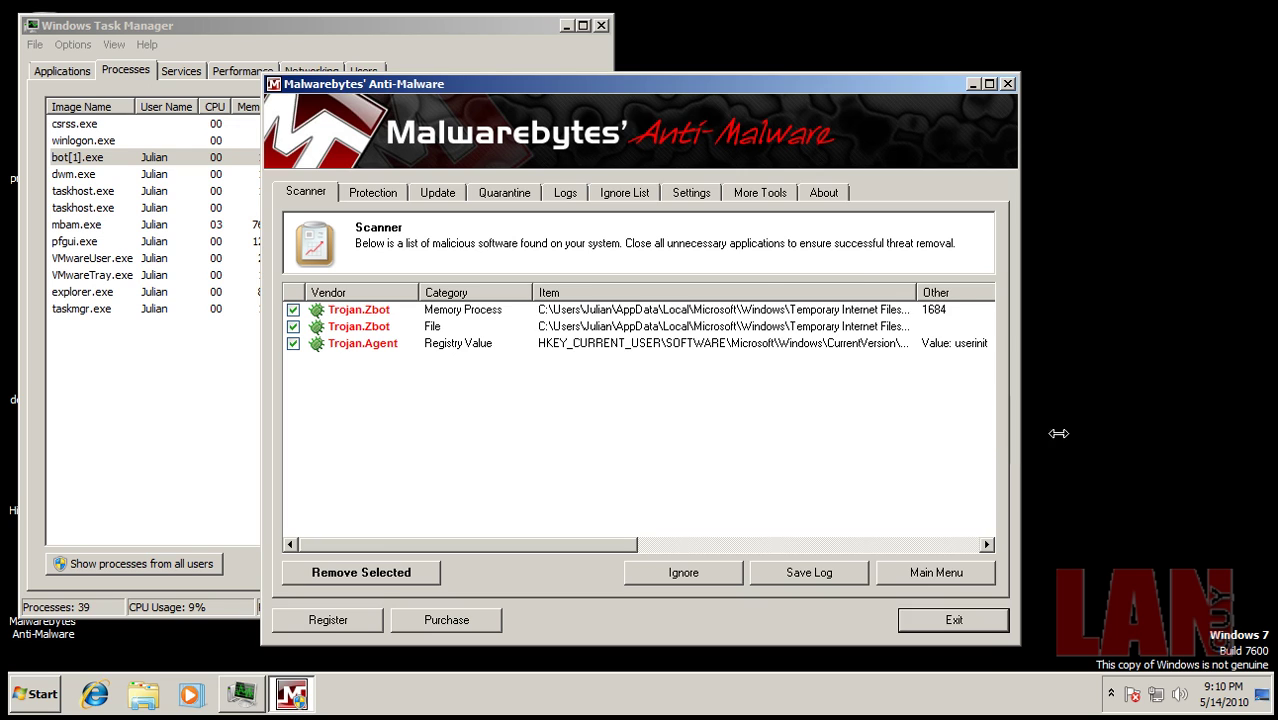
pyautogui.moveTo(1059, 433); pyautogui.dragTo(1221, 437)
pyautogui.moveTo(900, 292); pyautogui.dragTo(1154, 292)
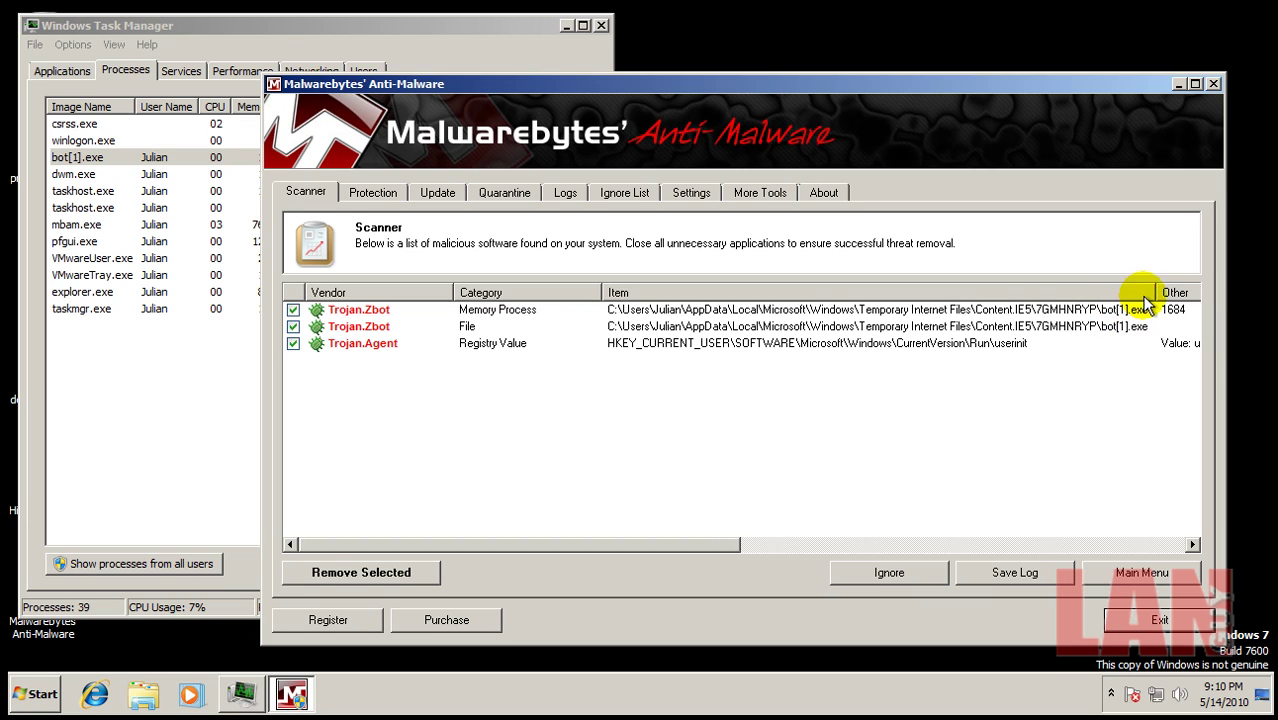
pyautogui.moveTo(1155, 292); pyautogui.dragTo(1041, 292)
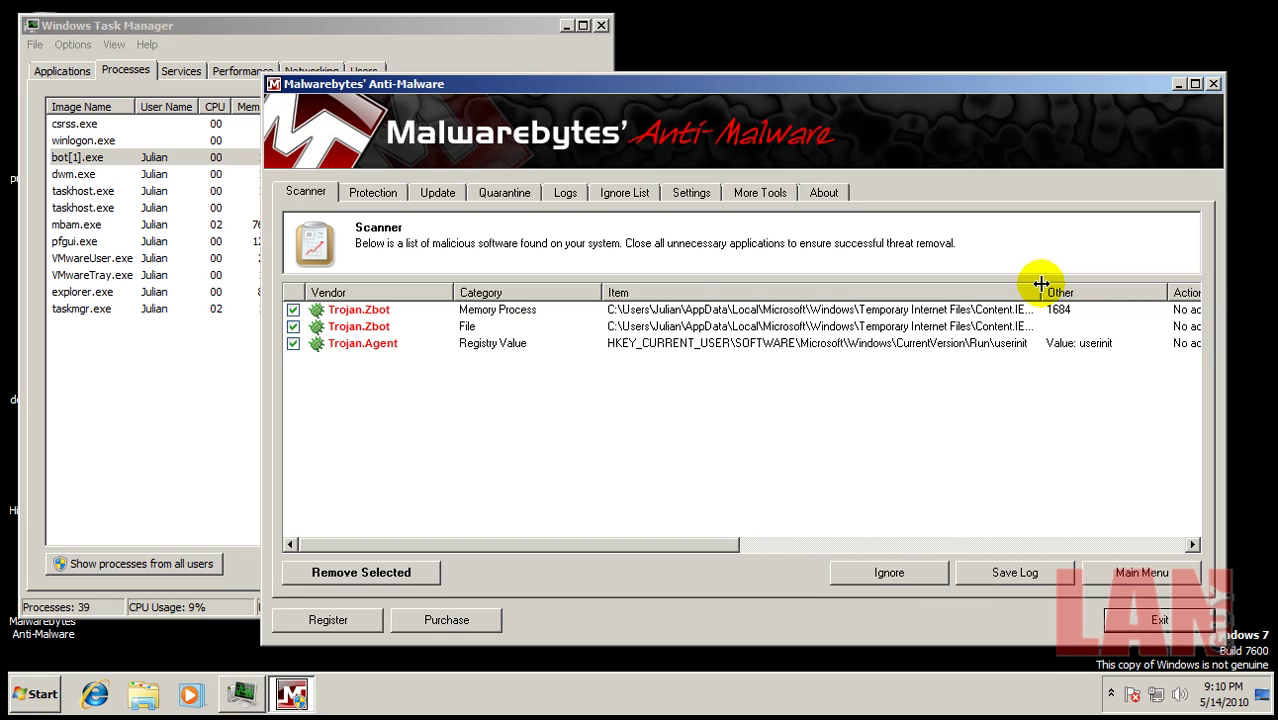
# Step: Review the Trojan.Agent registry entry's full path and remove all three detected infections
pyautogui.click(988, 345)
pyautogui.moveTo(736, 543); pyautogui.dragTo(828, 544)
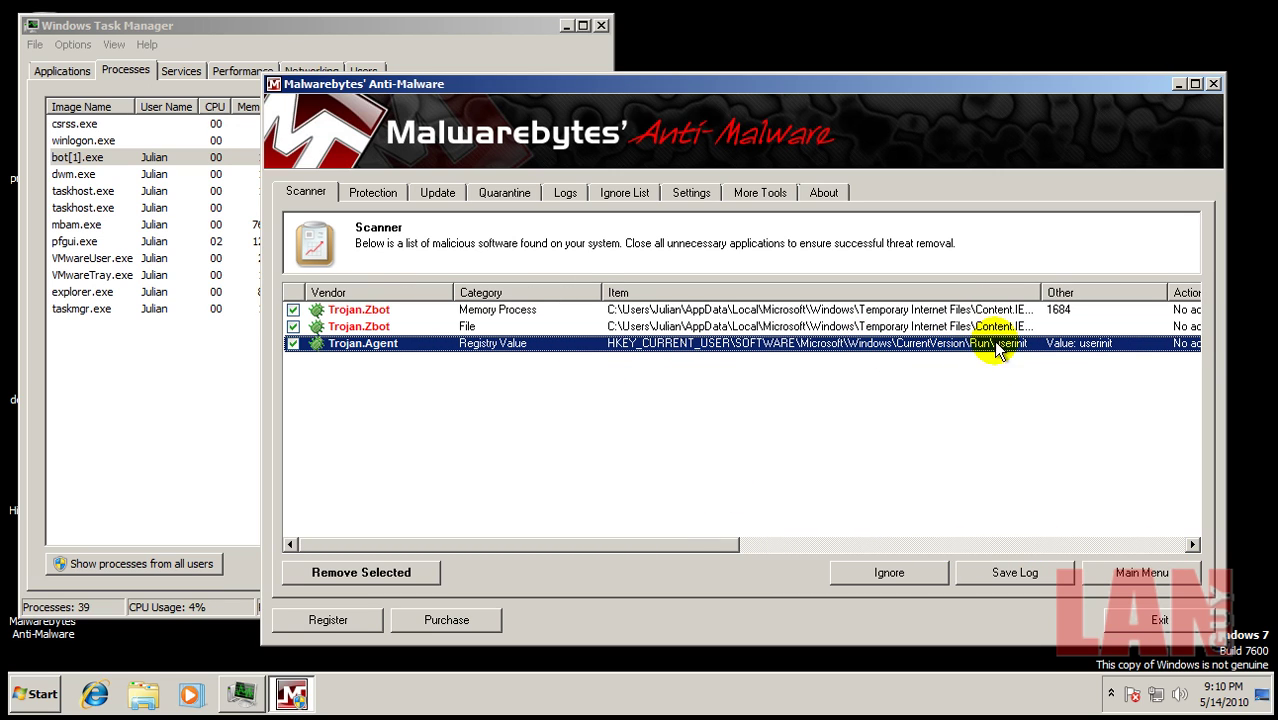
pyautogui.moveTo(1042, 292)
pyautogui.mouseDown()
pyautogui.moveTo(1199, 287)
pyautogui.moveTo(1060, 295)
pyautogui.mouseUp()
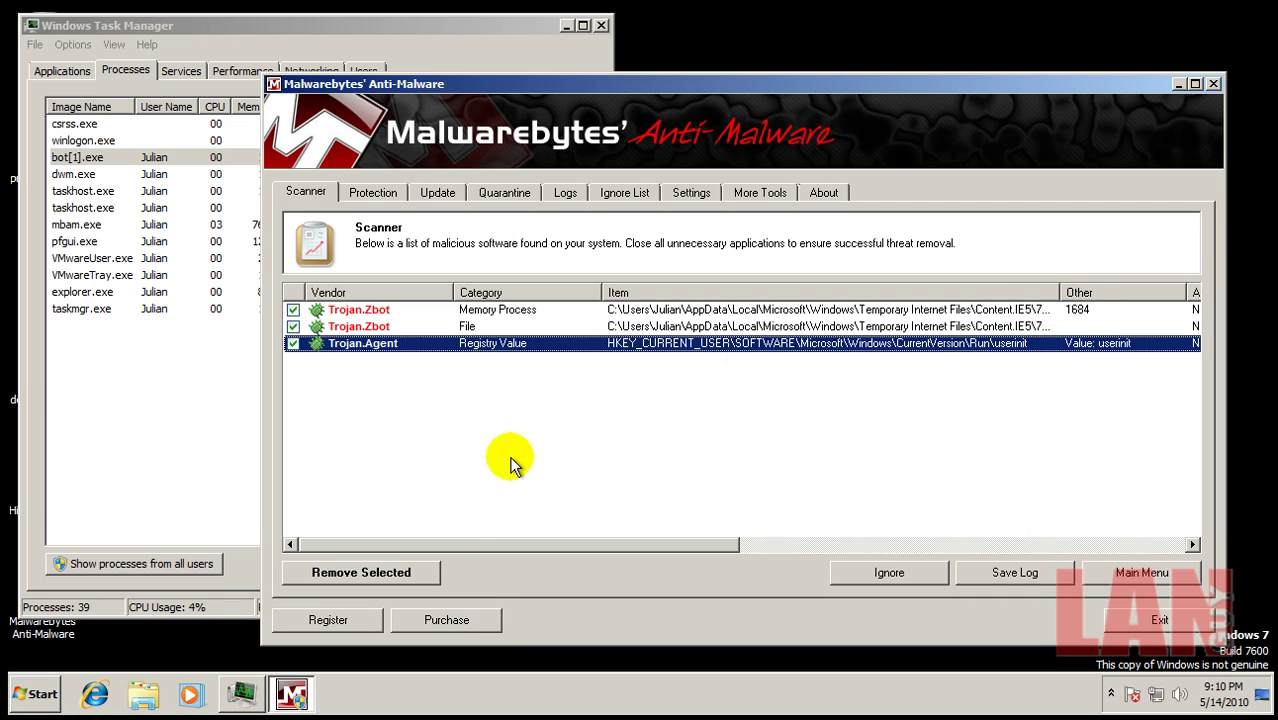
pyautogui.click(405, 572)
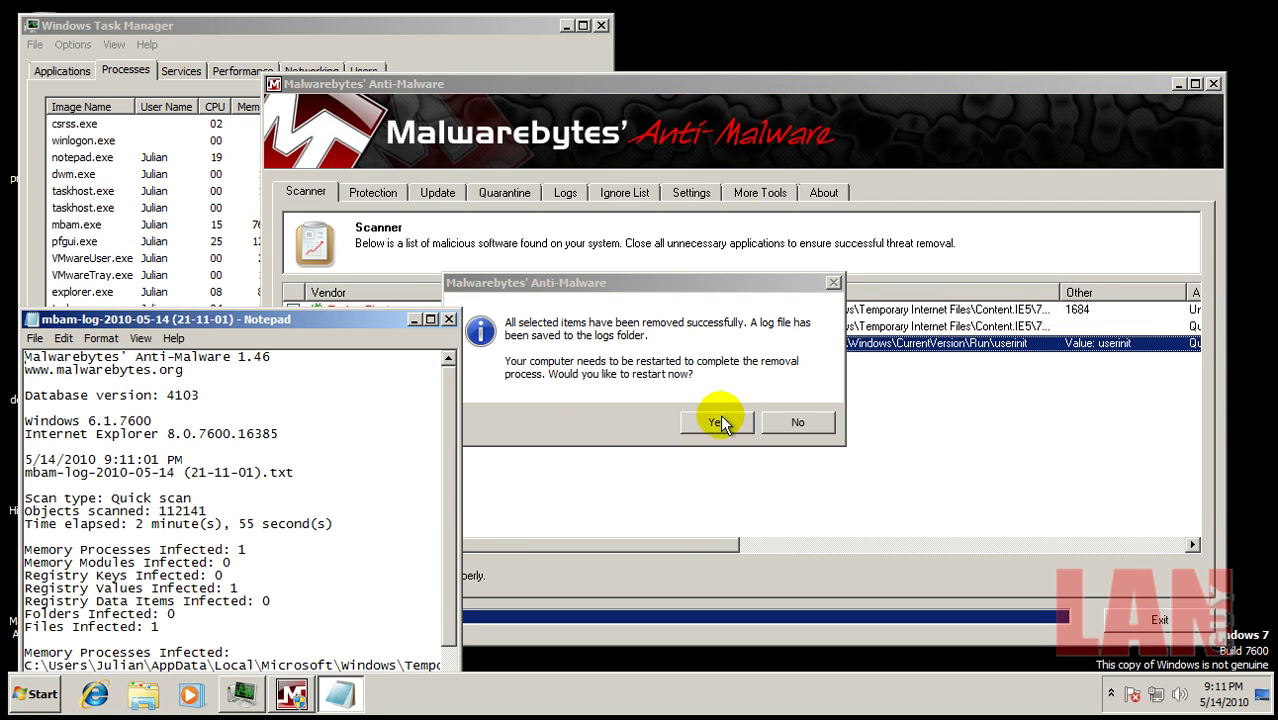
# Step: Decline the restart, close the Notepad scan log and Malwarebytes, and minimize Task Manager
pyautogui.click(797, 422)
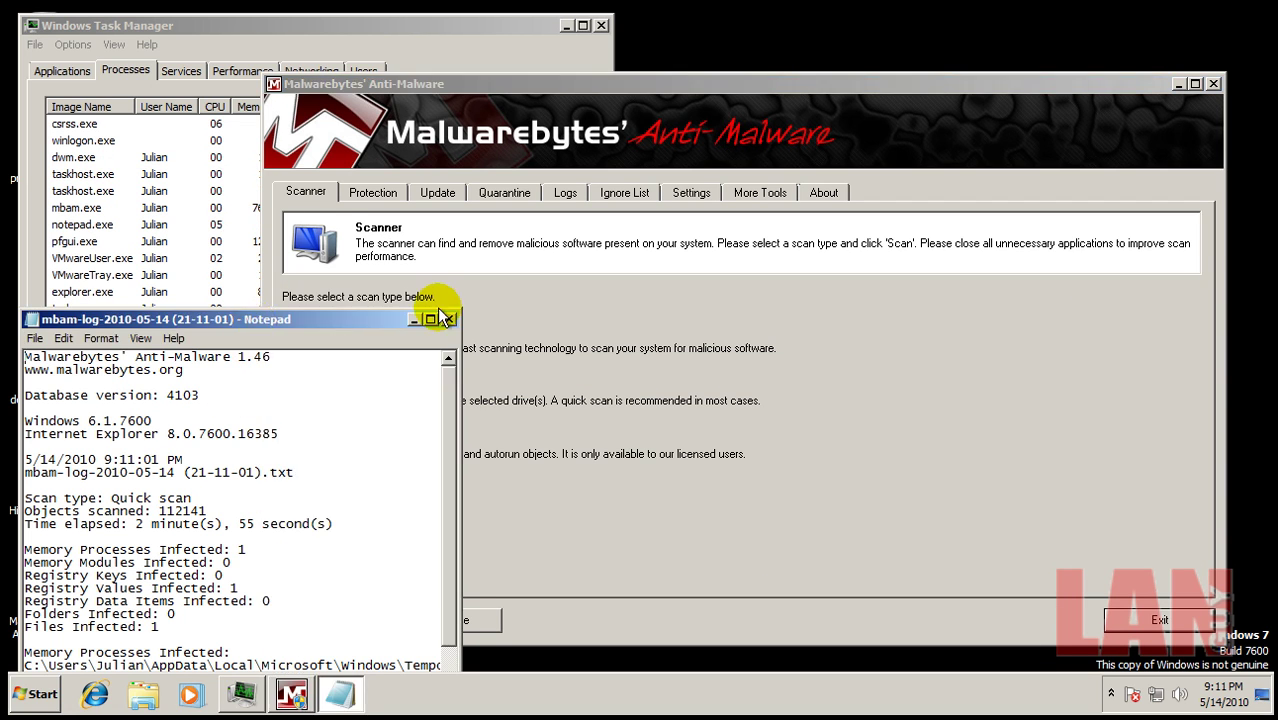
pyautogui.click(448, 319)
pyautogui.click(1212, 84)
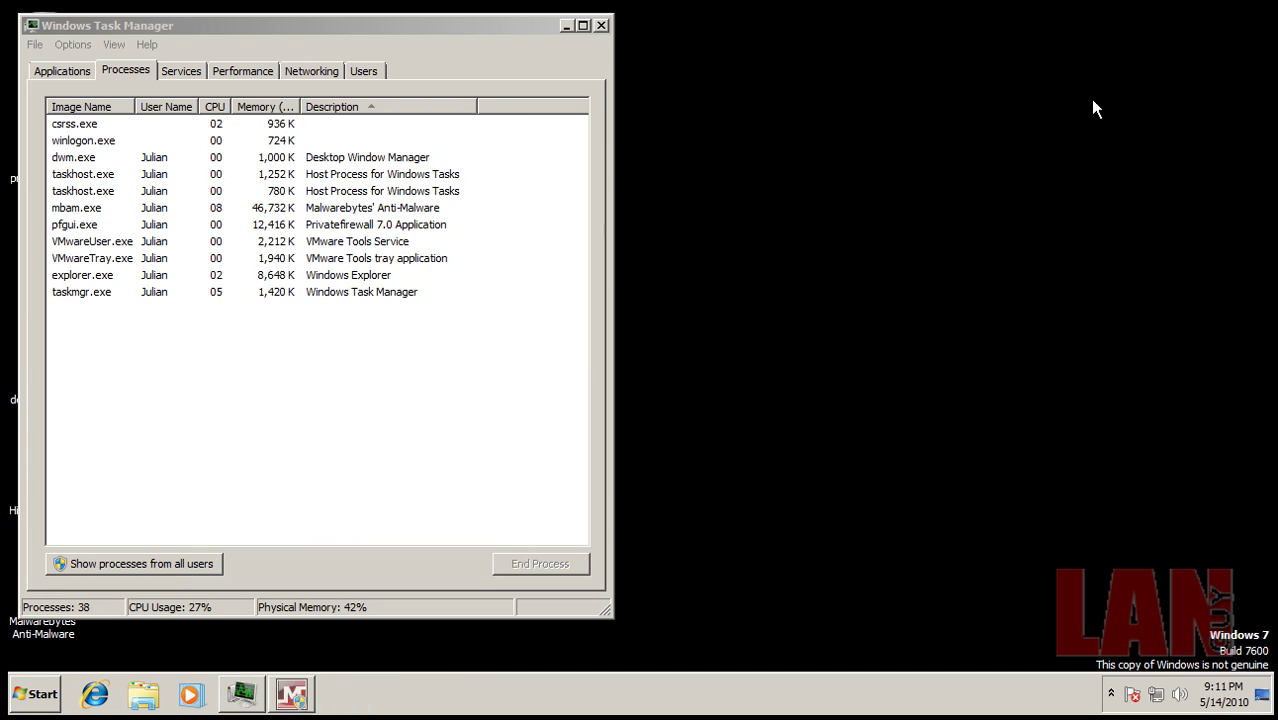
pyautogui.click(568, 25)
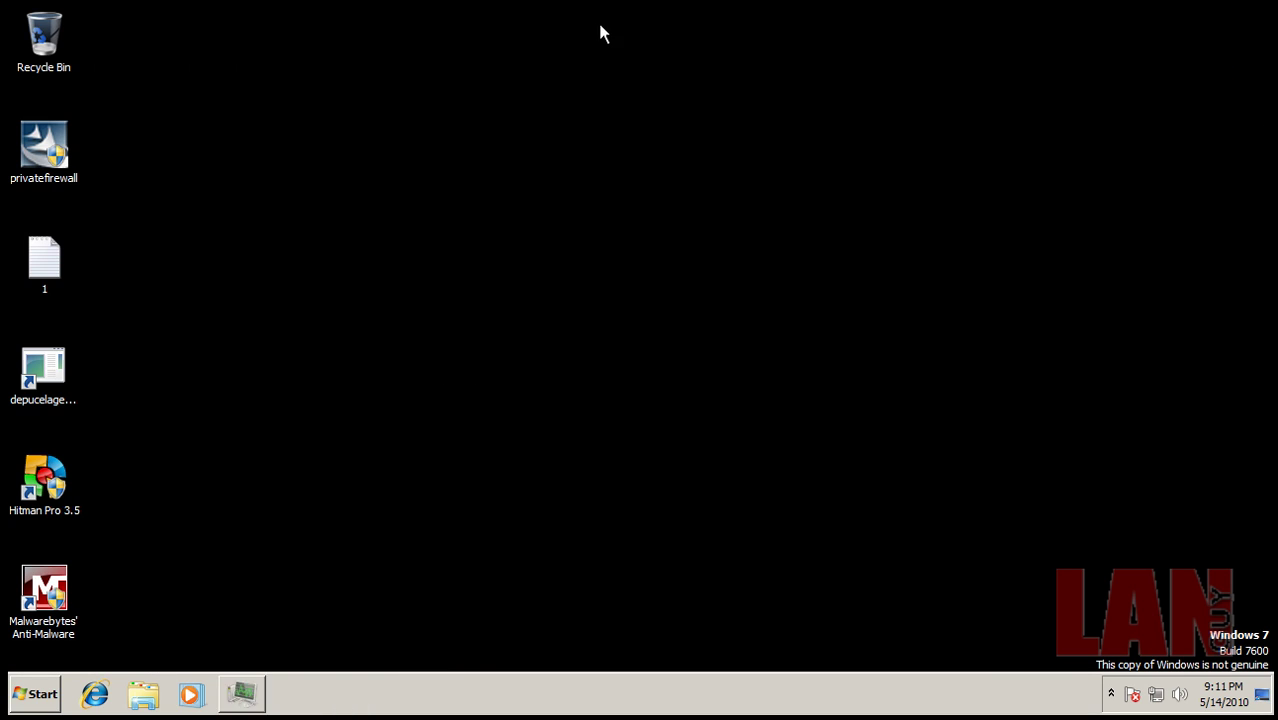
# Step: Launch Hitman Pro 3.5 with UAC approval, start its scan, and open Privatefirewall from the tray
pyautogui.doubleClick(51, 454)
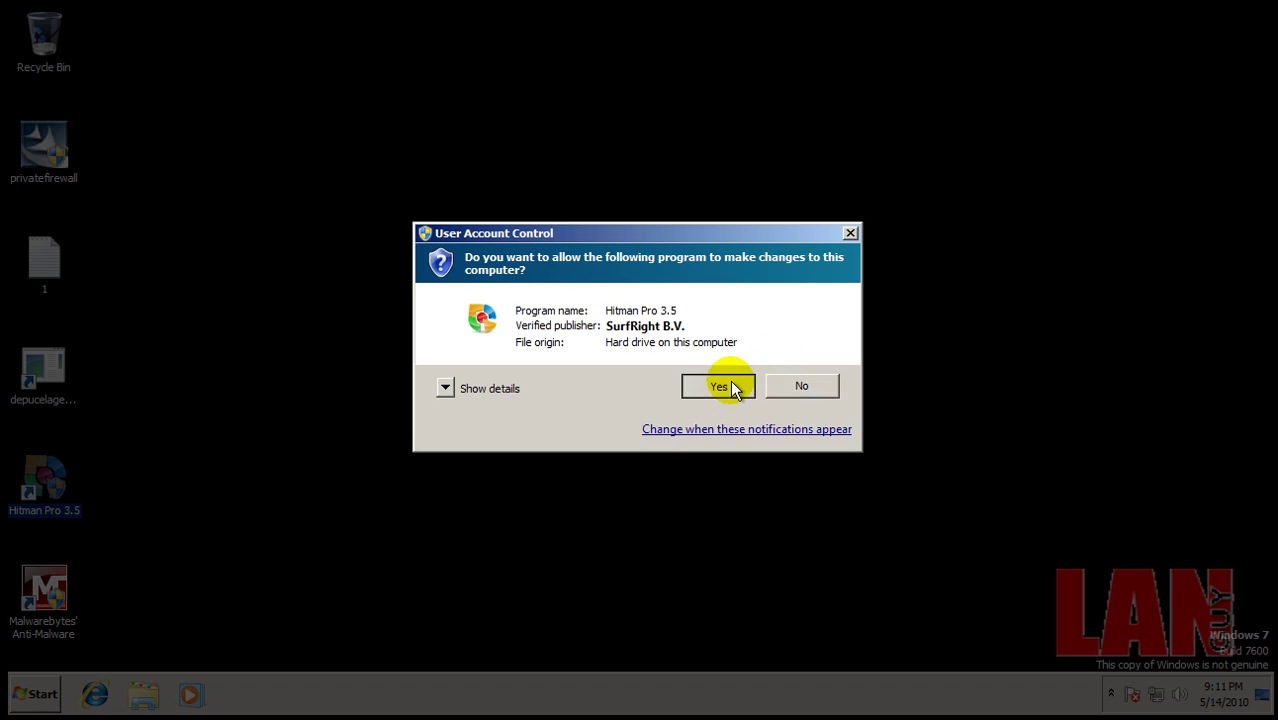
pyautogui.click(728, 386)
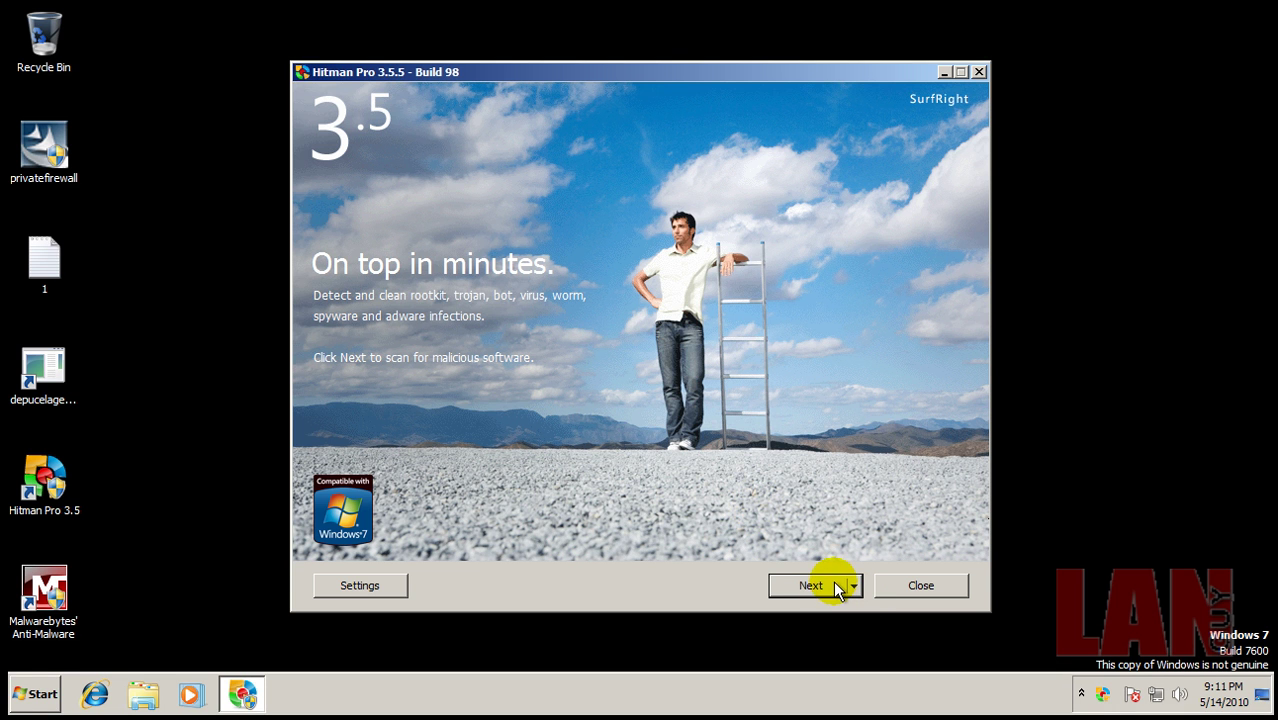
pyautogui.click(811, 586)
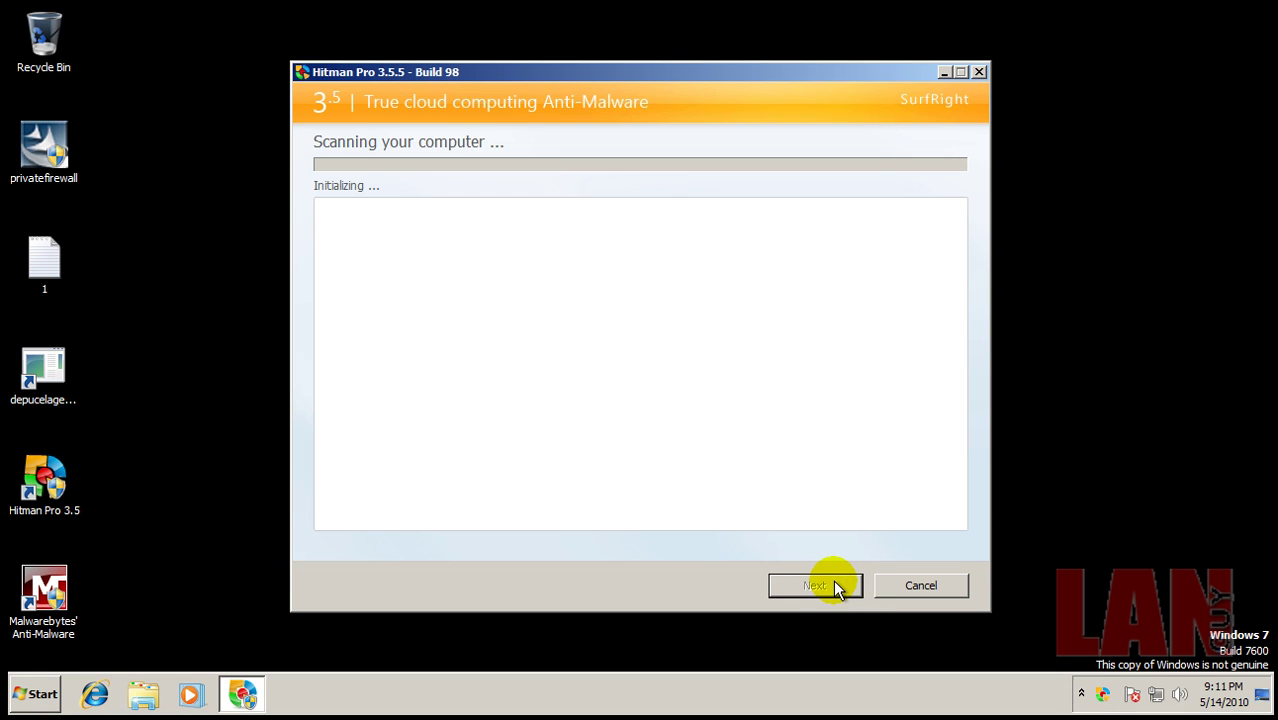
pyautogui.click(1082, 691)
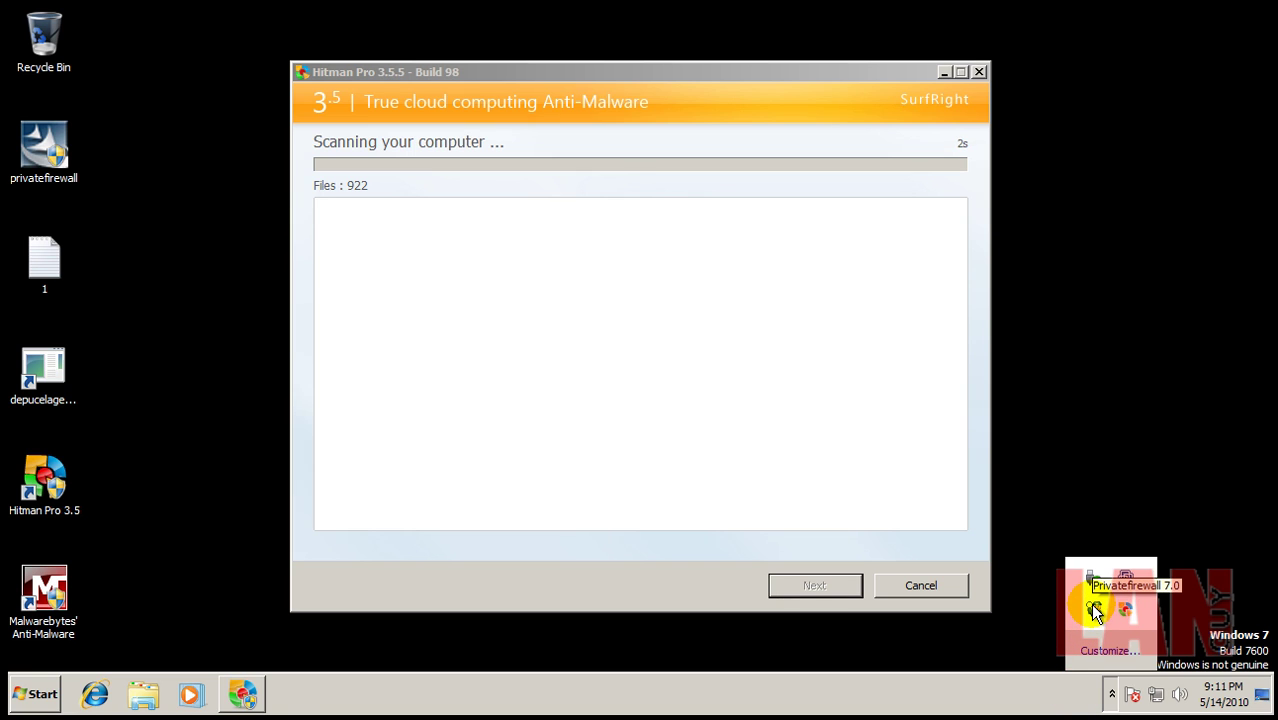
pyautogui.doubleClick(1095, 610)
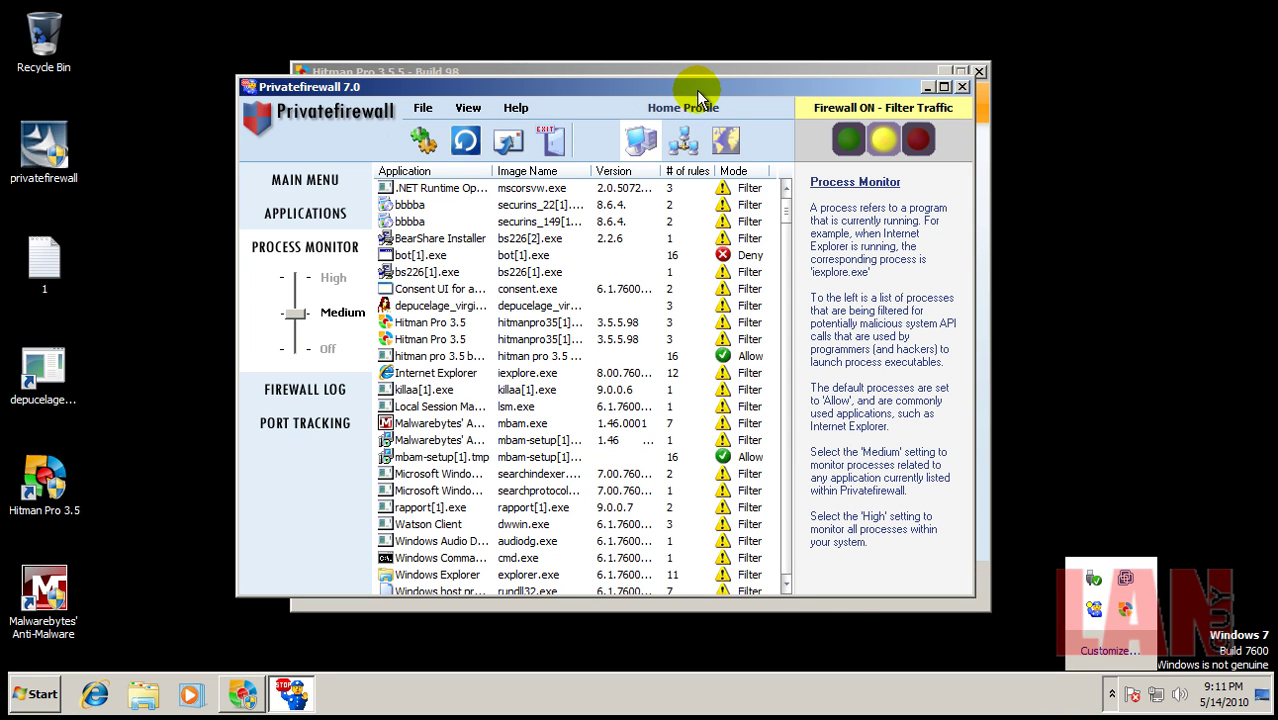
# Step: Arrange the firewall and Hitman Pro windows and check Privatefirewall's Firewall Log
pyautogui.moveTo(697, 95); pyautogui.dragTo(568, 32)
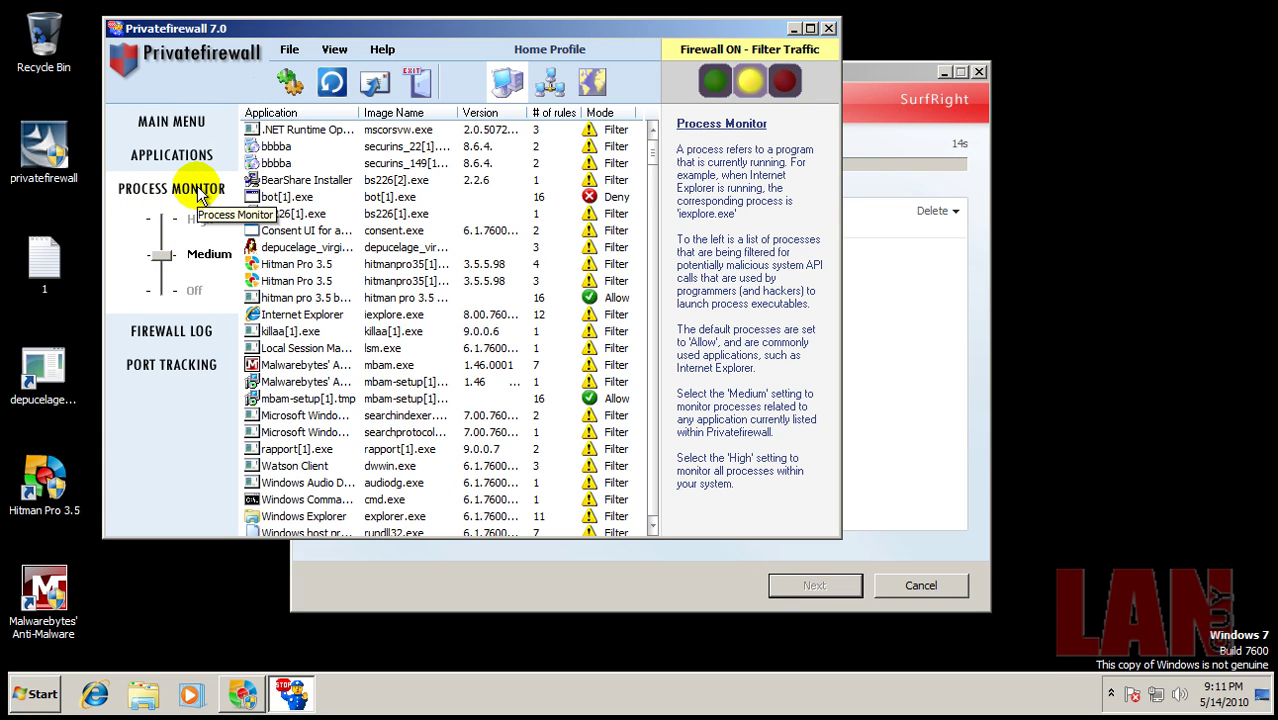
pyautogui.click(870, 79)
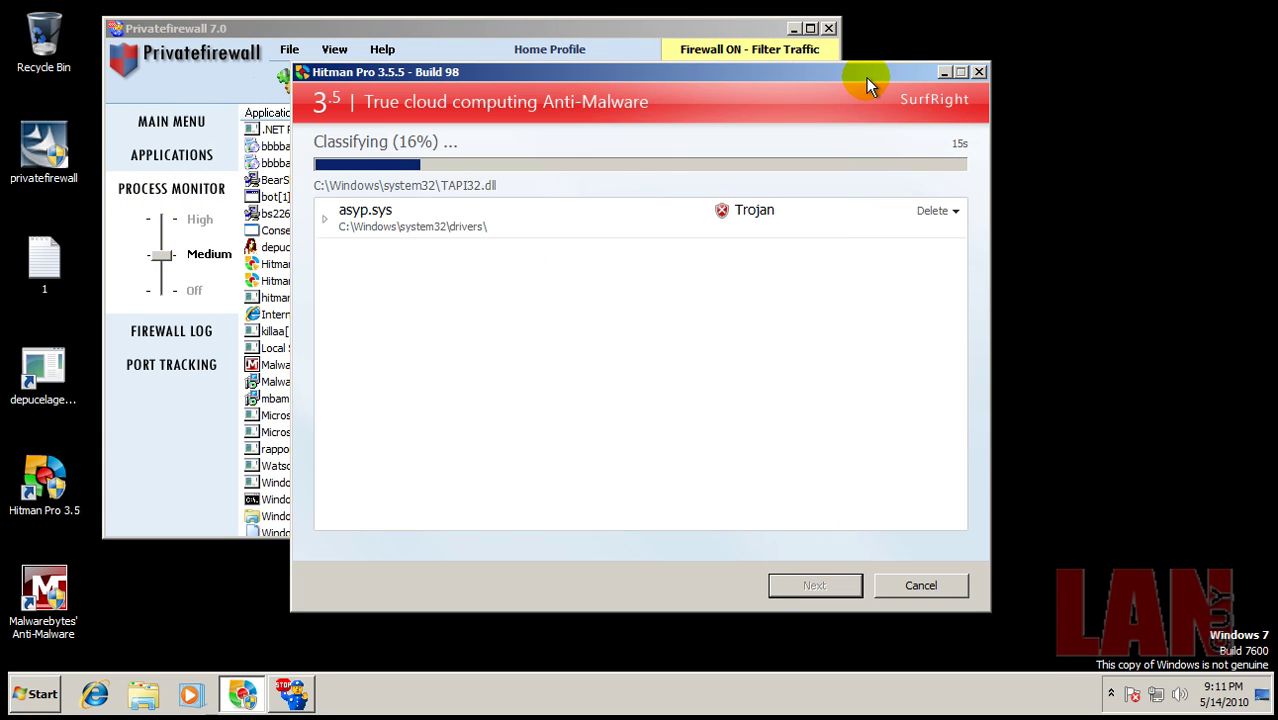
pyautogui.click(609, 40)
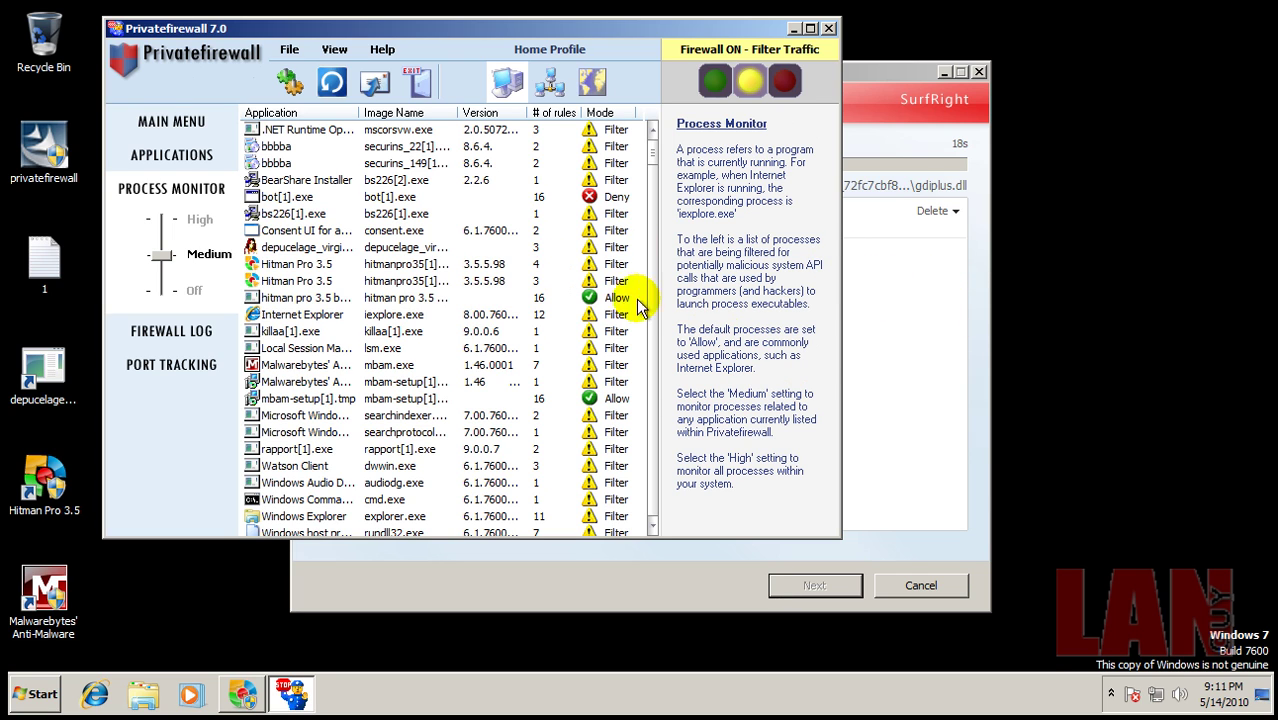
pyautogui.click(205, 331)
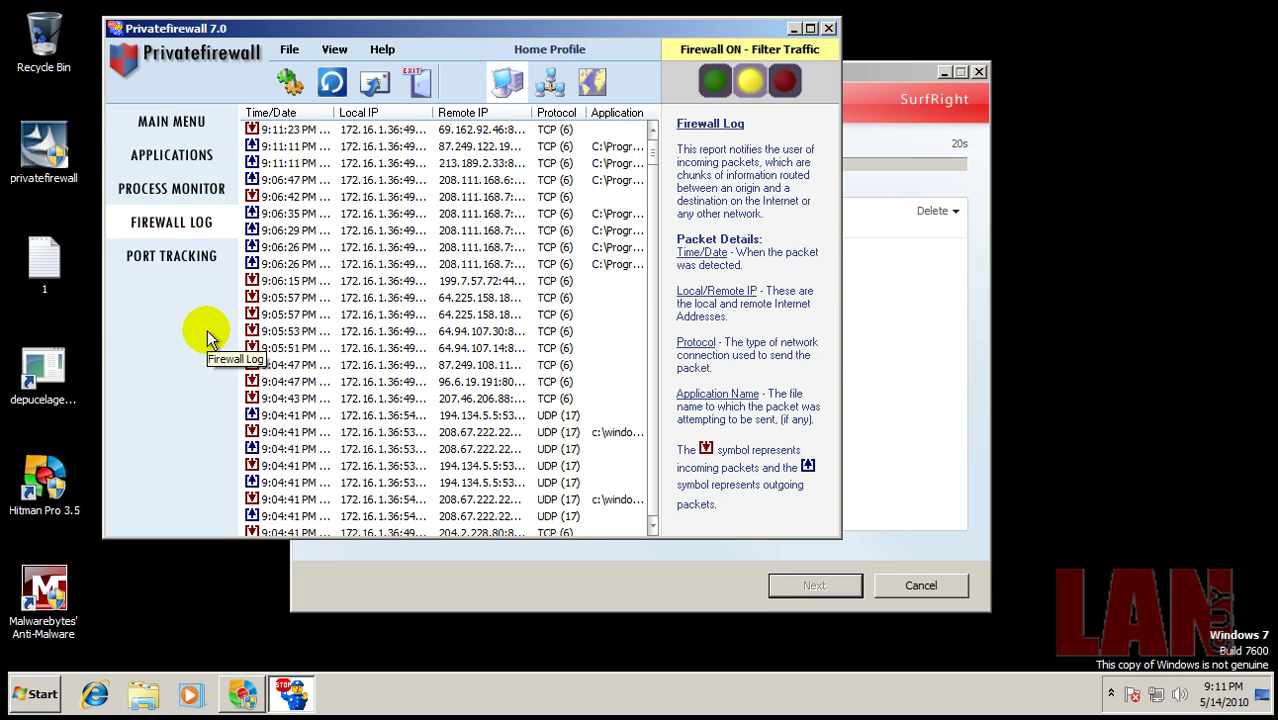
pyautogui.click(175, 189)
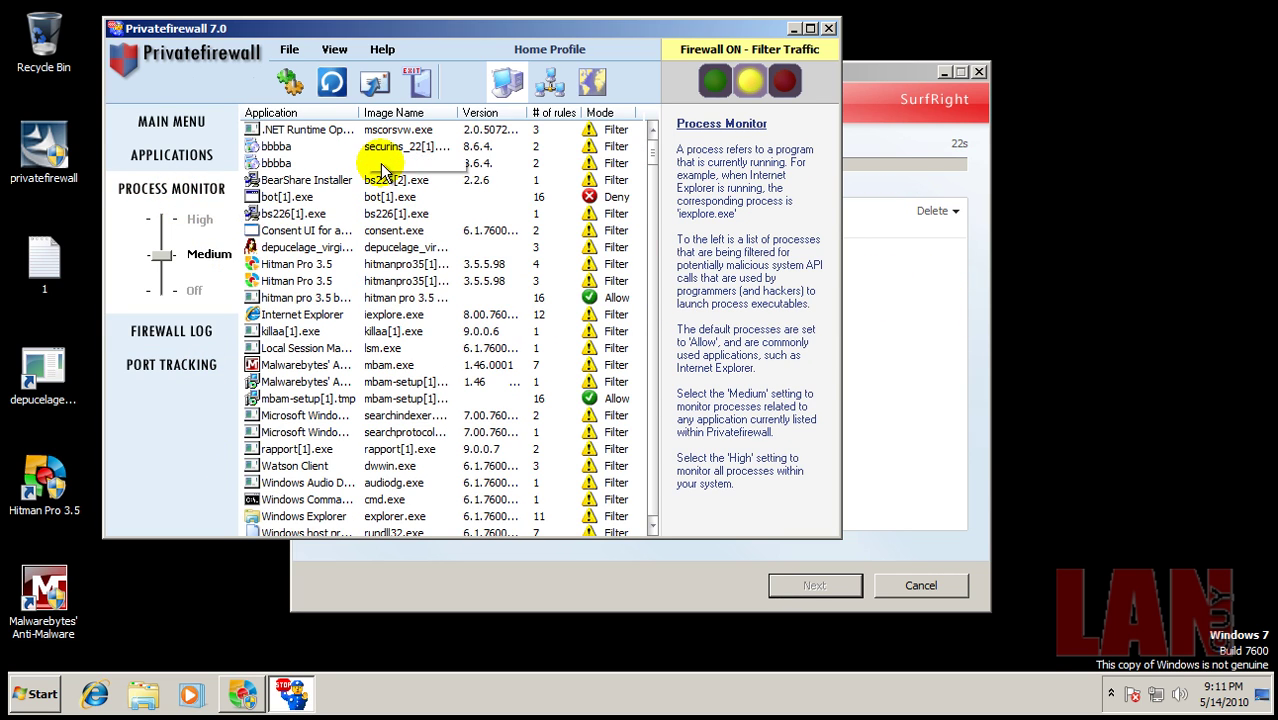
# Step: Remove bot[1].exe and all its settings from the Process Monitor list
pyautogui.rightClick(284, 199)
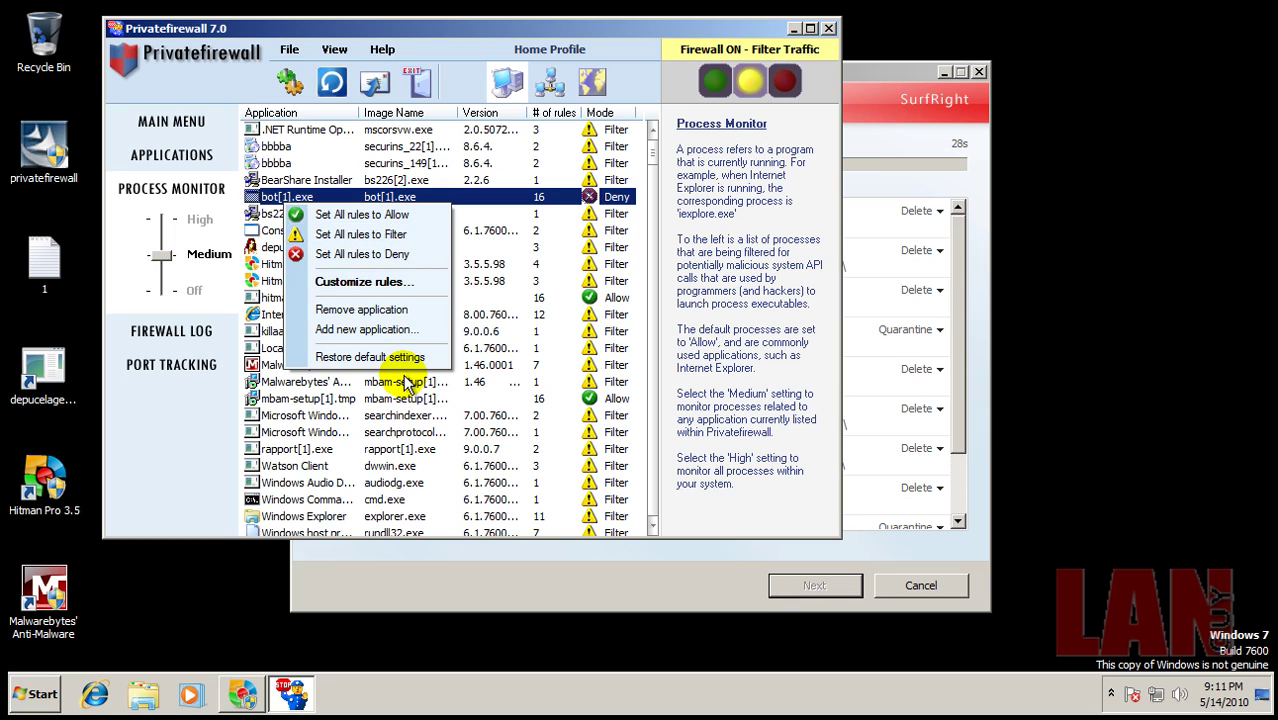
pyautogui.click(398, 310)
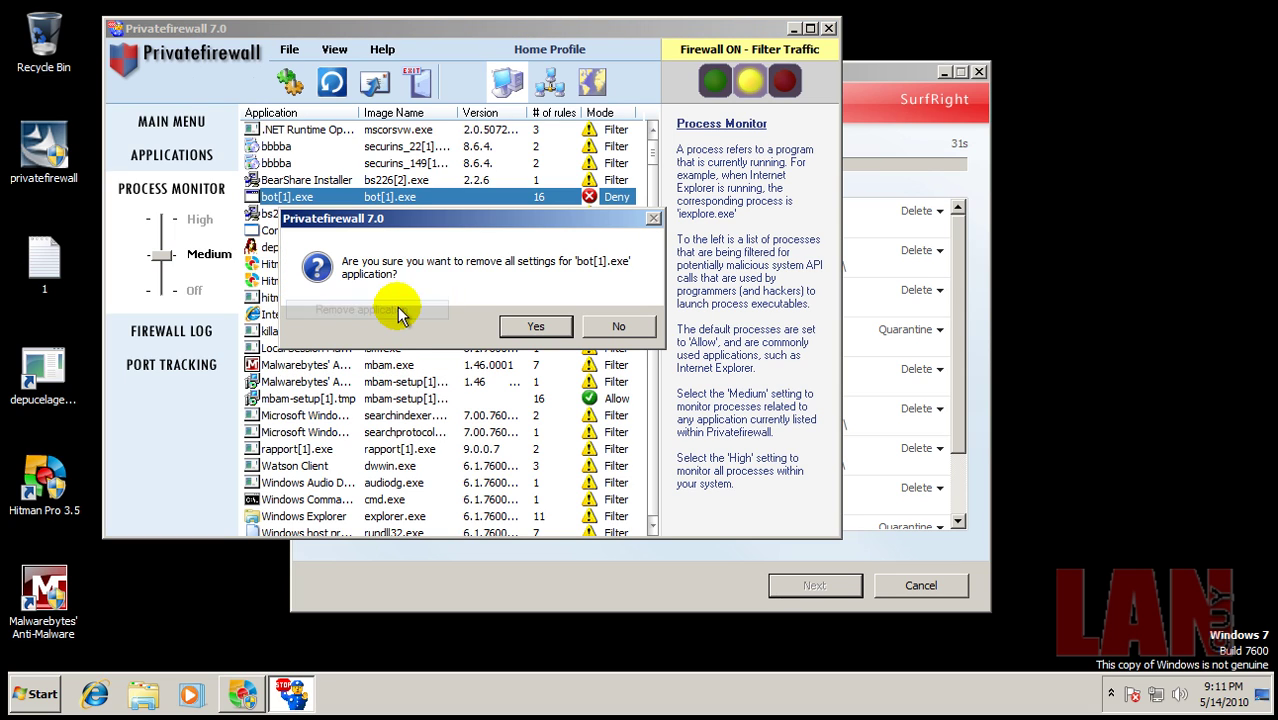
pyautogui.click(535, 326)
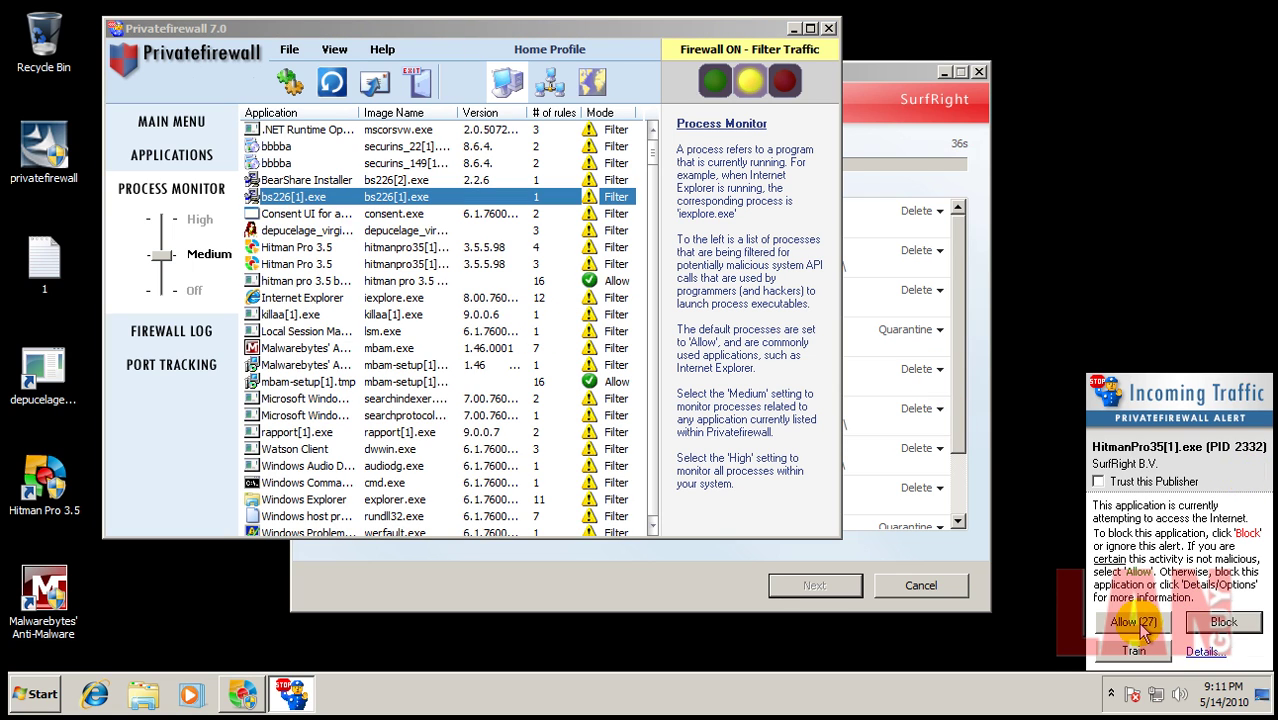
# Step: Trust Hitman Pro's publisher and allow the scanner and svchost.exe traffic through the firewall
pyautogui.click(915, 100)
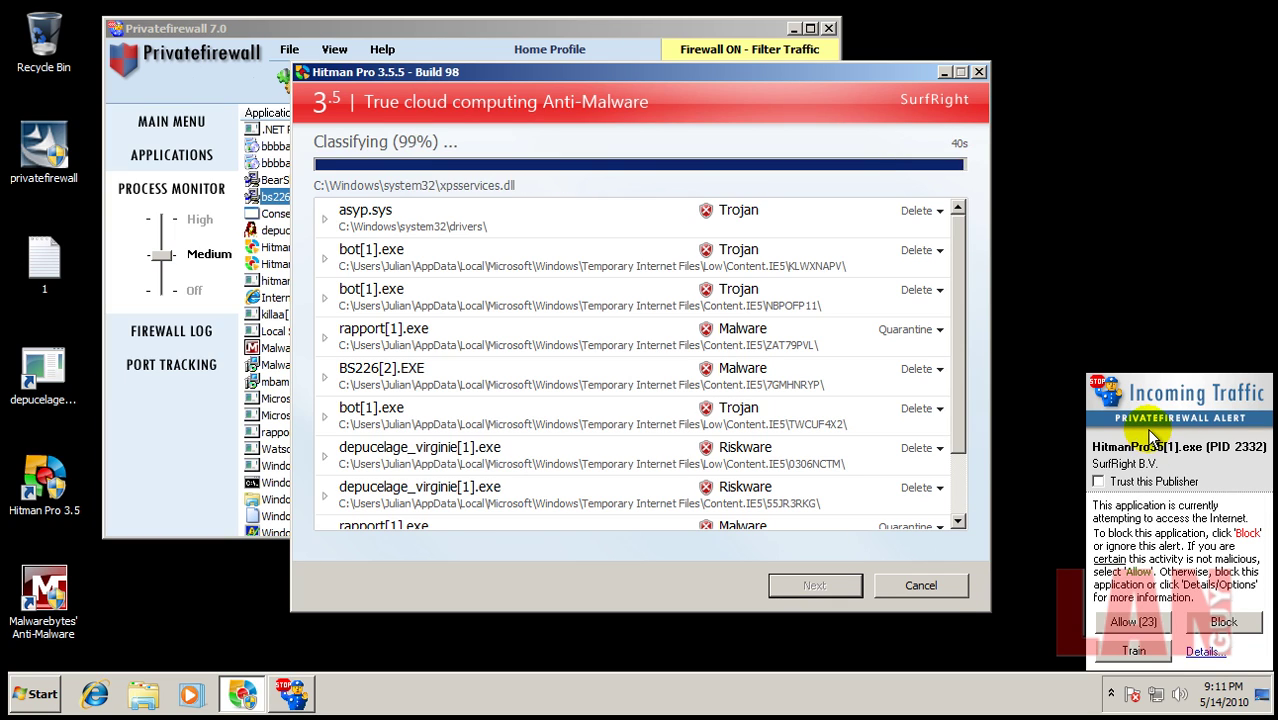
pyautogui.click(1100, 483)
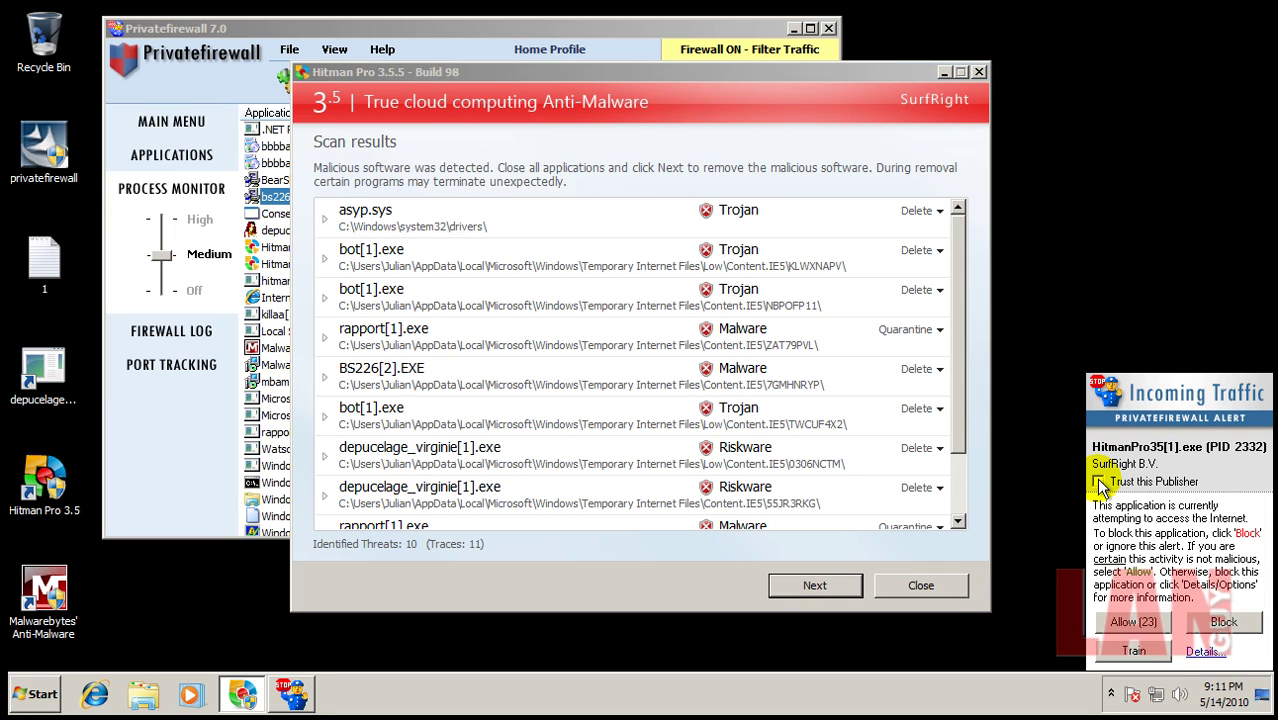
pyautogui.click(1138, 624)
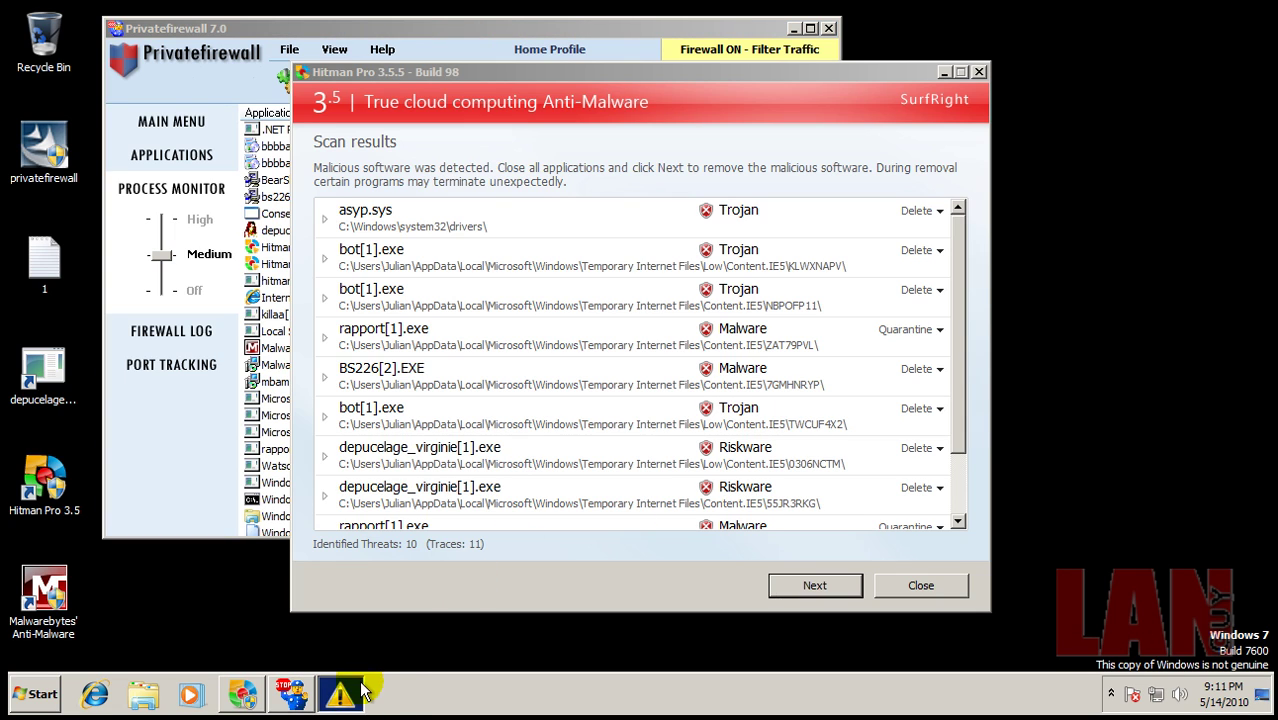
pyautogui.click(336, 703)
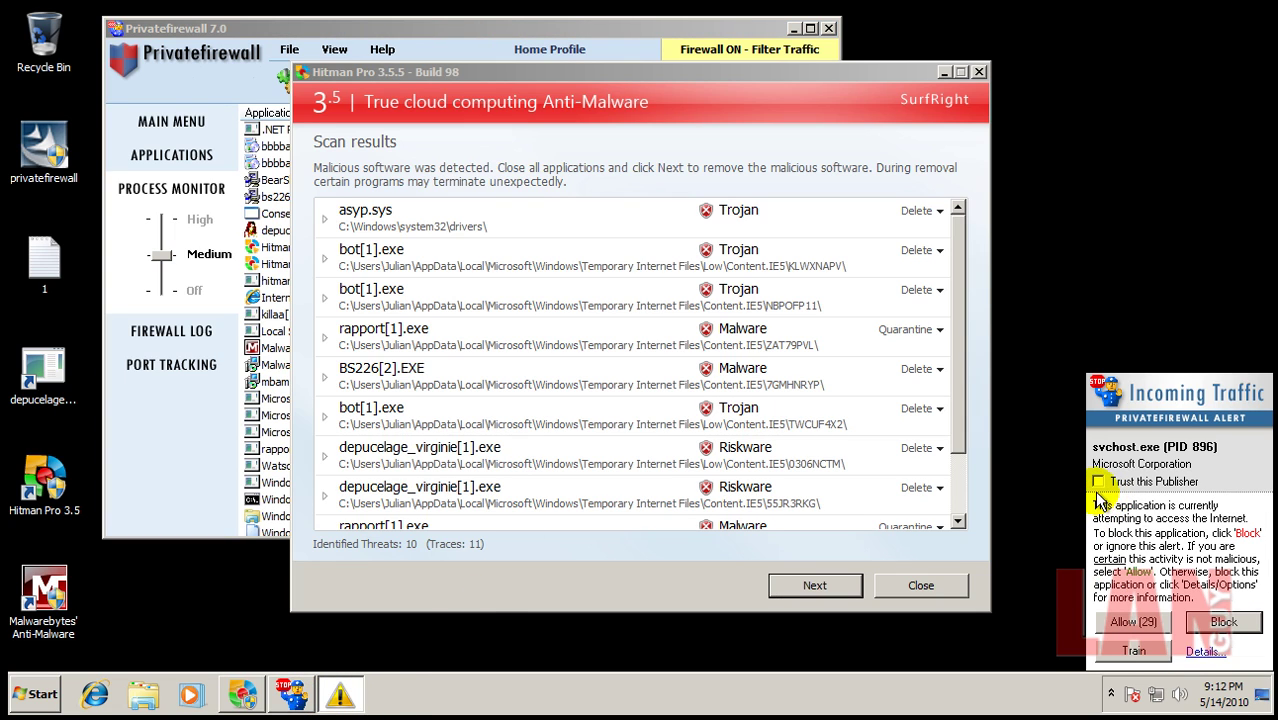
pyautogui.click(1133, 621)
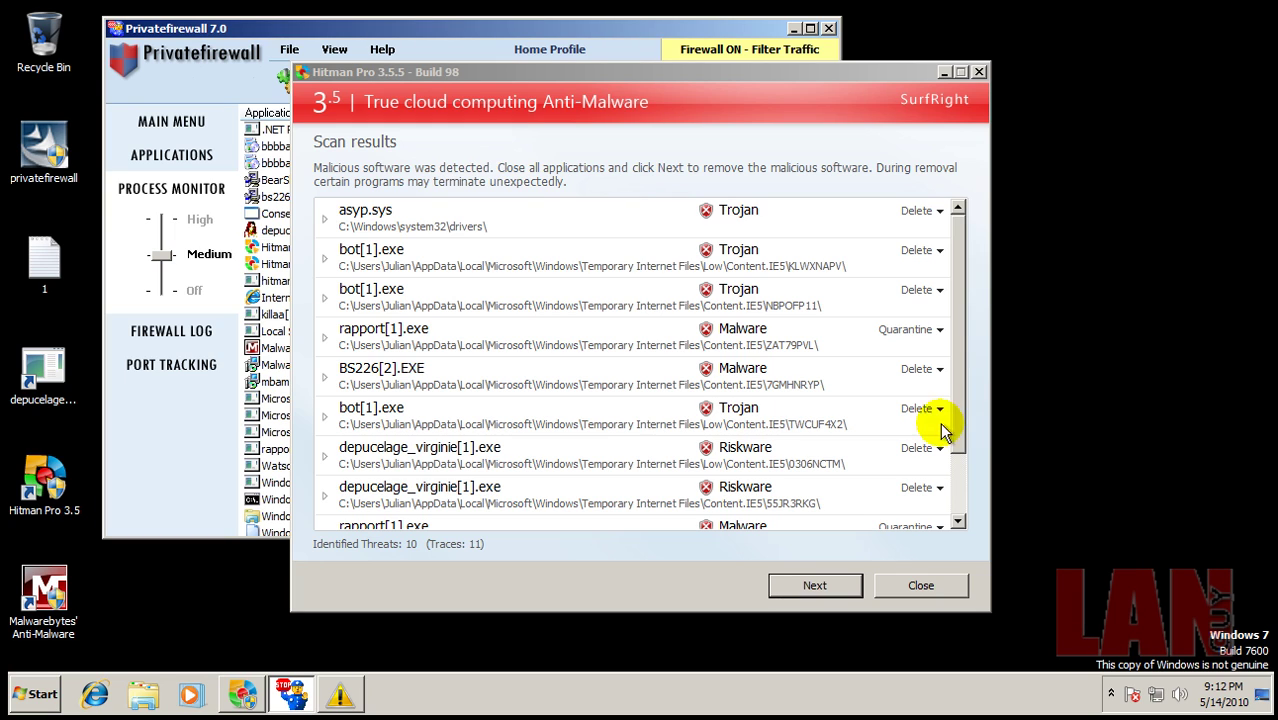
# Step: Expand the asyp.sys Trojan detection to read its details, then minimize Hitman Pro's results
pyautogui.click(720, 30)
pyautogui.moveTo(941, 151); pyautogui.dragTo(912, 92)
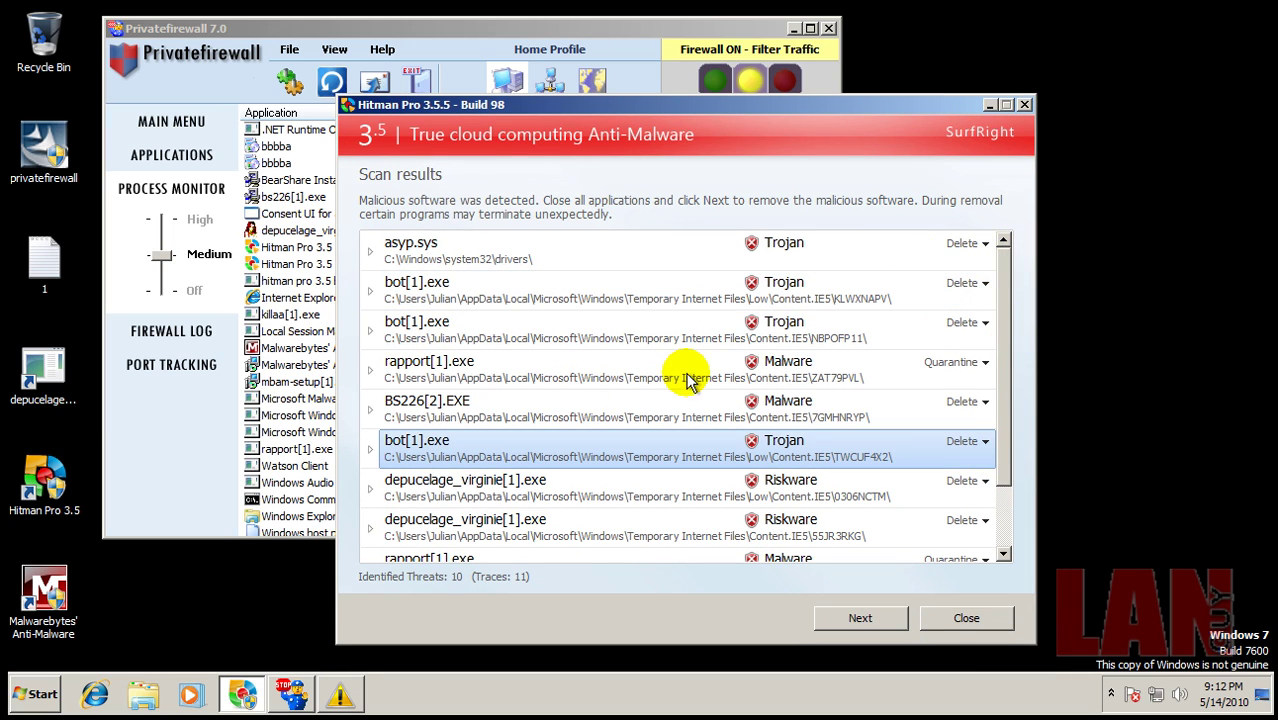
pyautogui.click(557, 257)
pyautogui.click(370, 253)
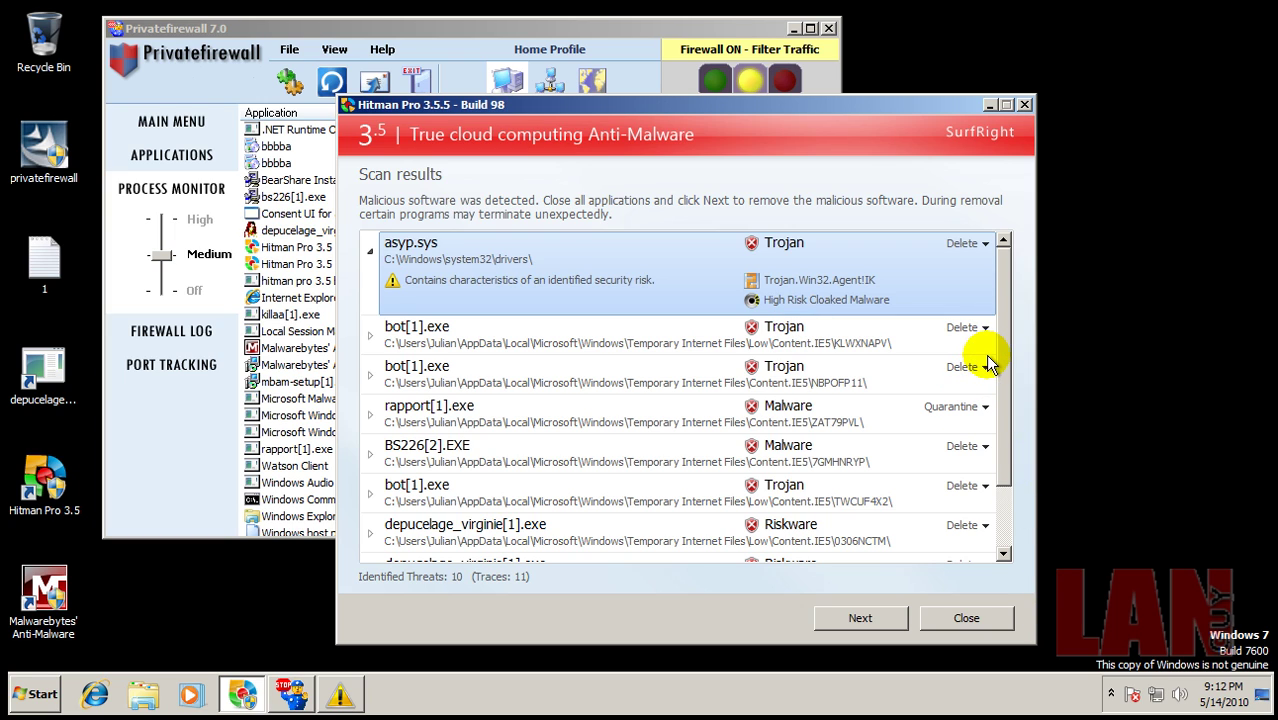
pyautogui.scroll(-1, 1000, 320)
pyautogui.scroll(1, 1000, 320)
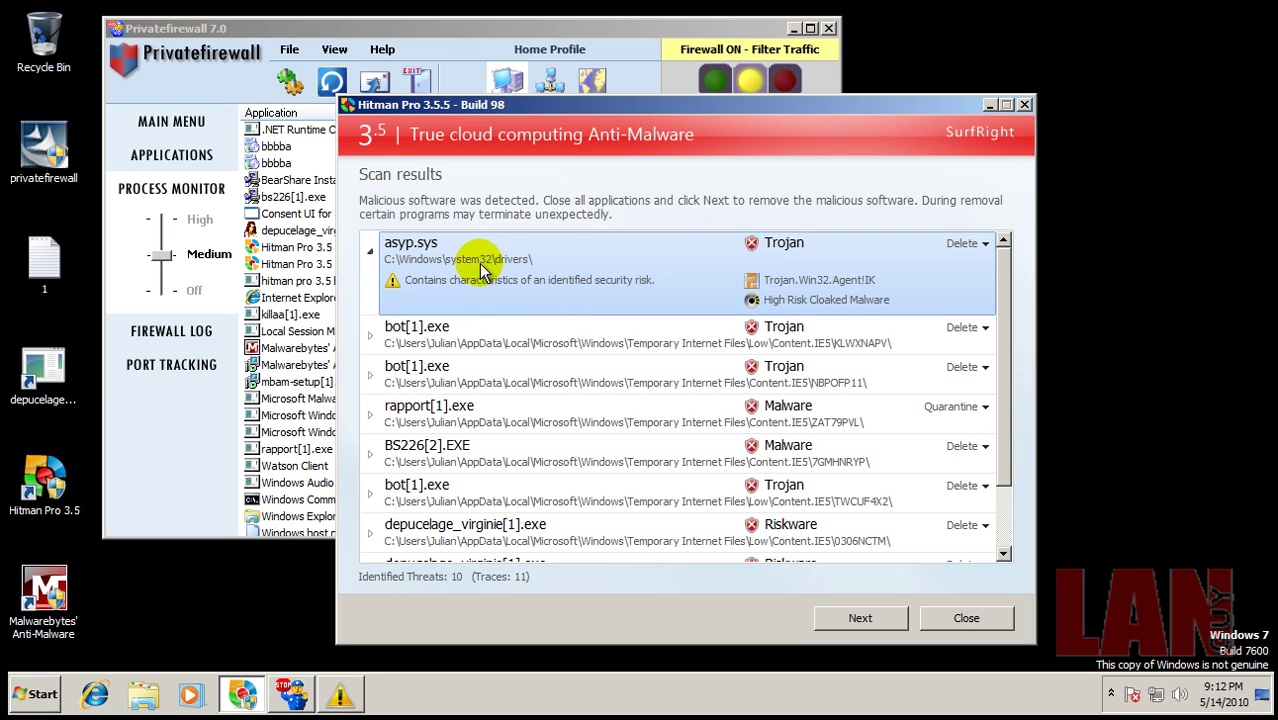
pyautogui.click(620, 29)
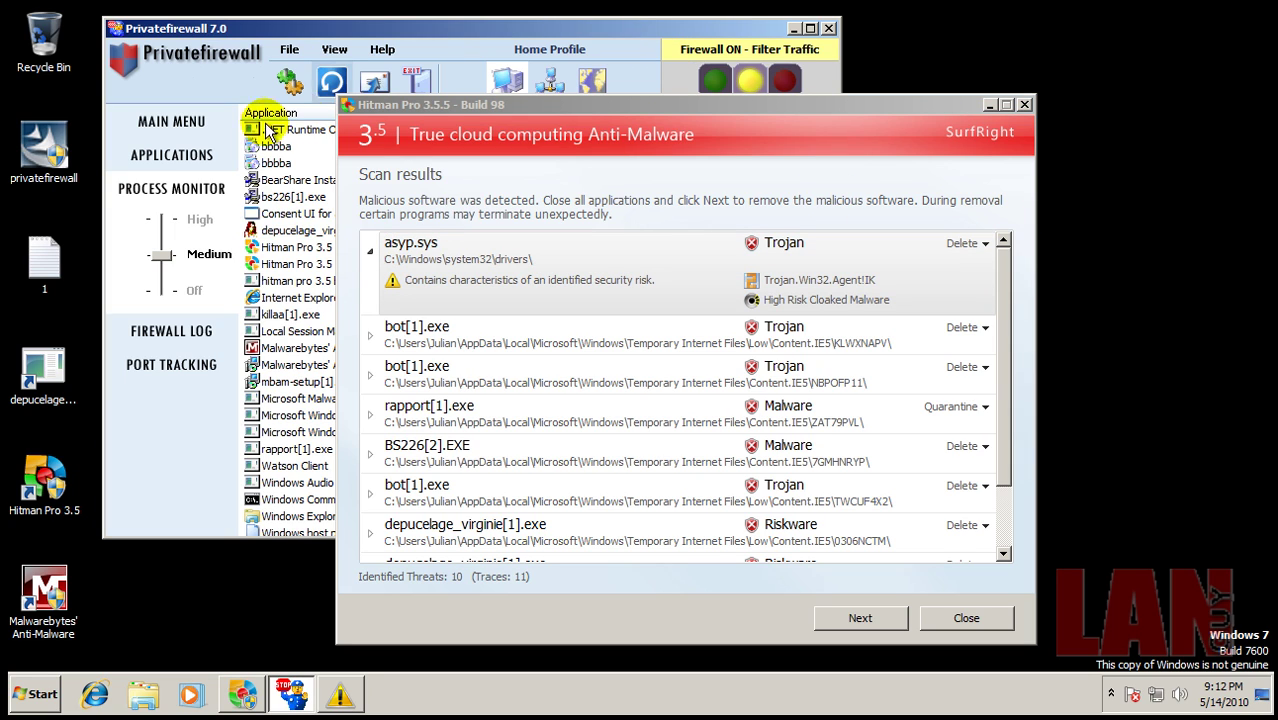
pyautogui.click(989, 105)
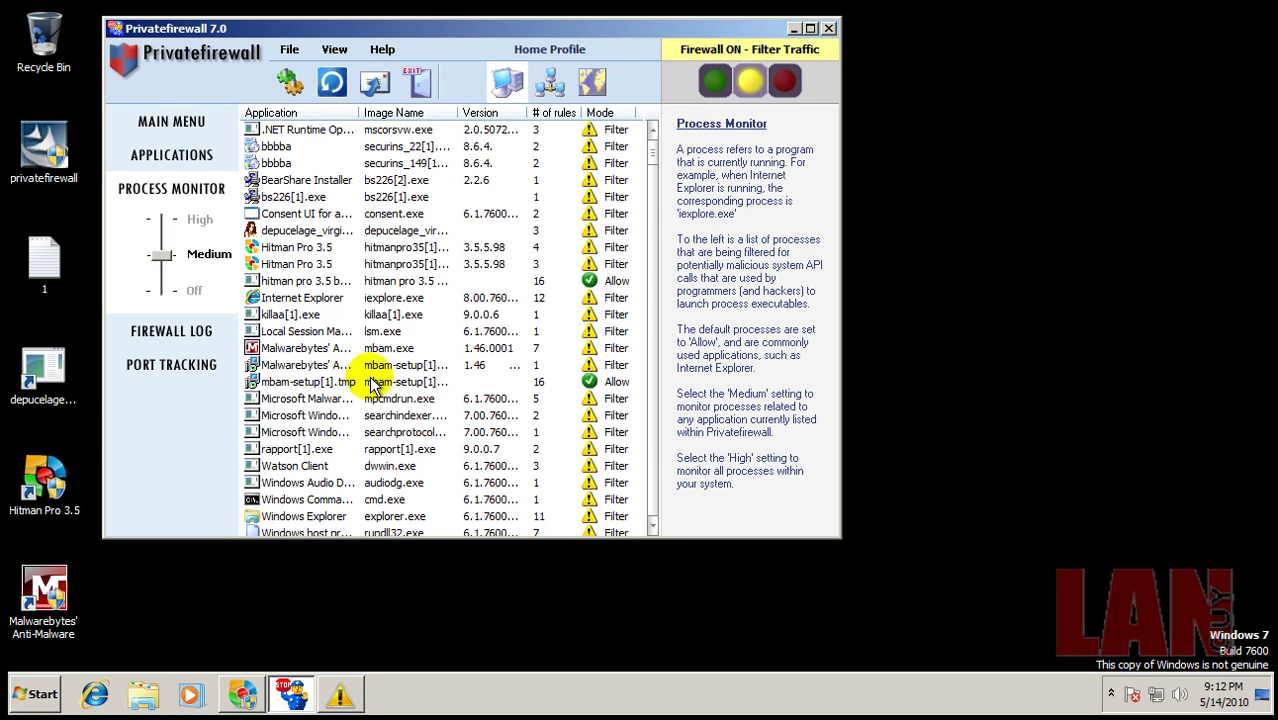
# Step: Show the Applications list, block the unsigned mpam-9a846b80.exe on the New Process alert, and close Hitman Pro
pyautogui.moveTo(648, 168)
pyautogui.mouseDown()
pyautogui.moveTo(640, 282)
pyautogui.moveTo(656, 500)
pyautogui.moveTo(651, 171)
pyautogui.mouseUp()
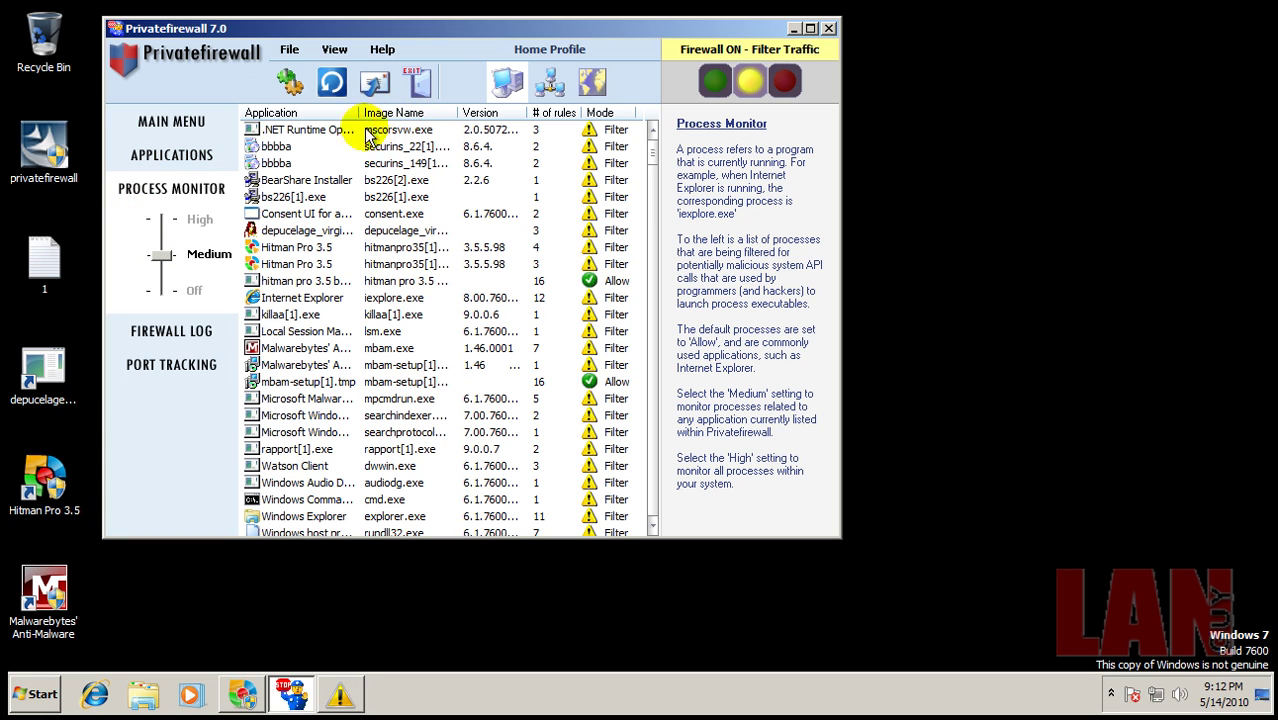
pyautogui.click(180, 156)
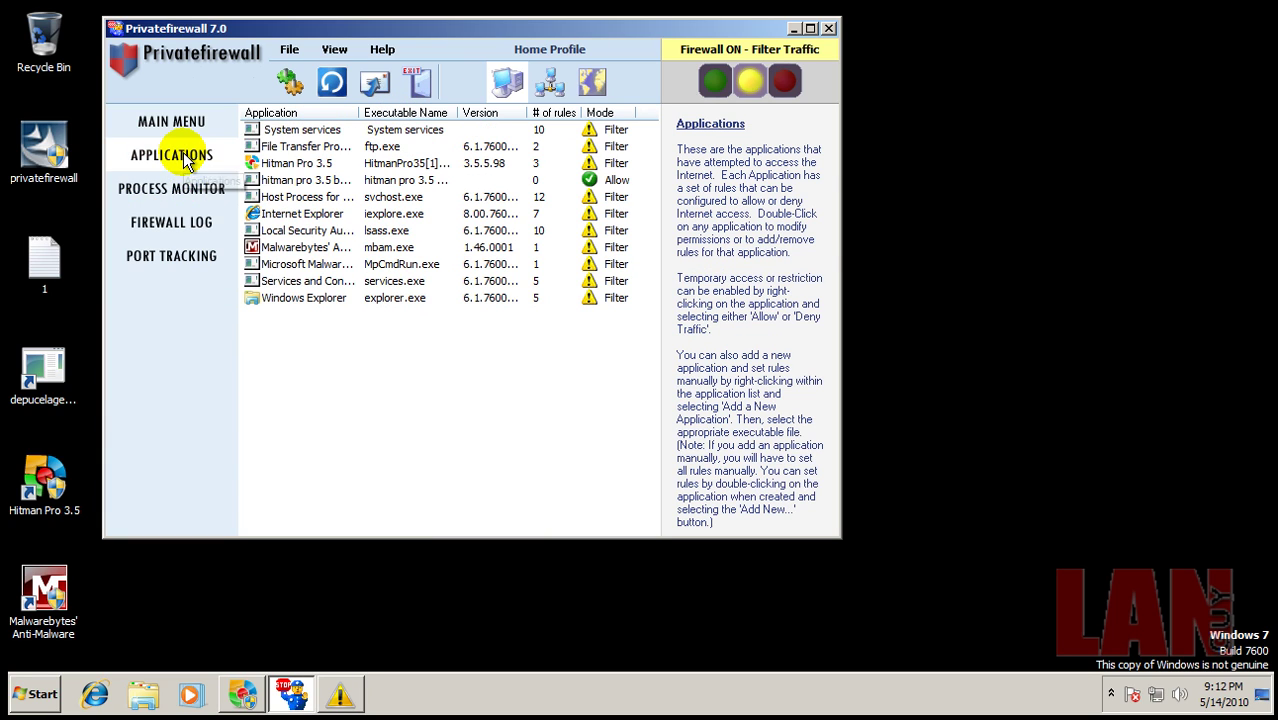
pyautogui.click(242, 694)
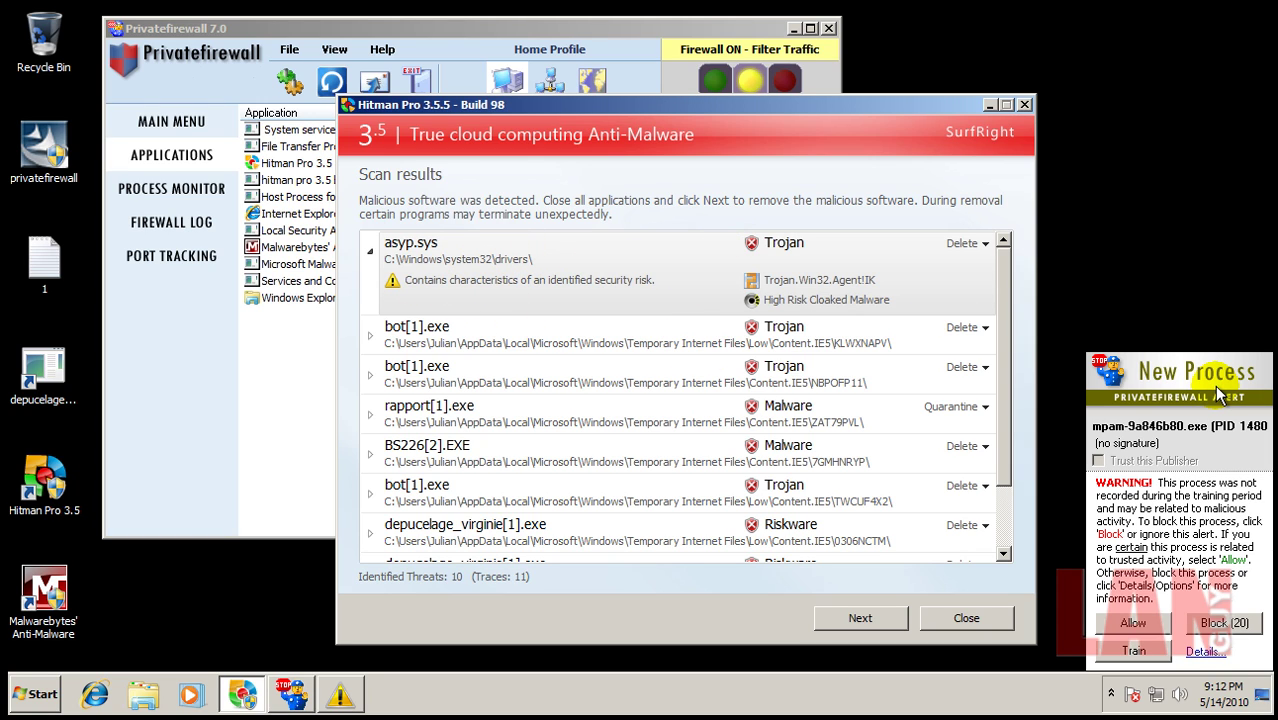
pyautogui.click(1225, 622)
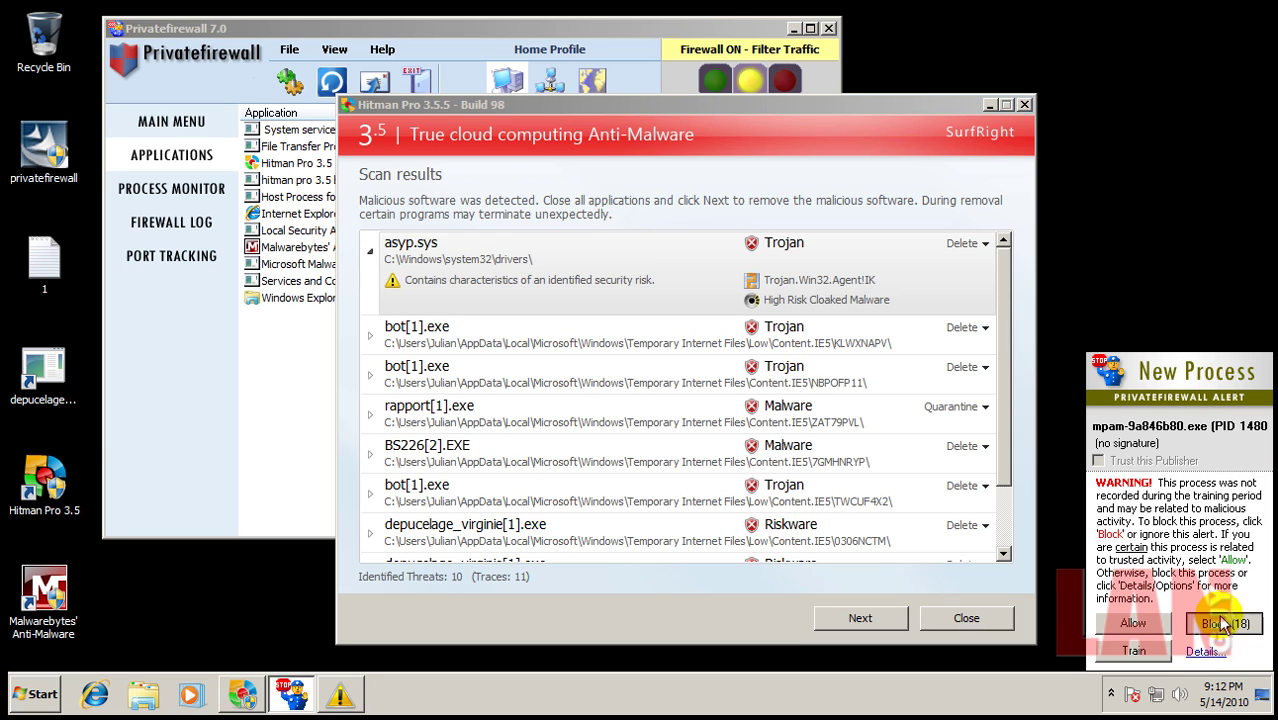
pyautogui.click(1024, 104)
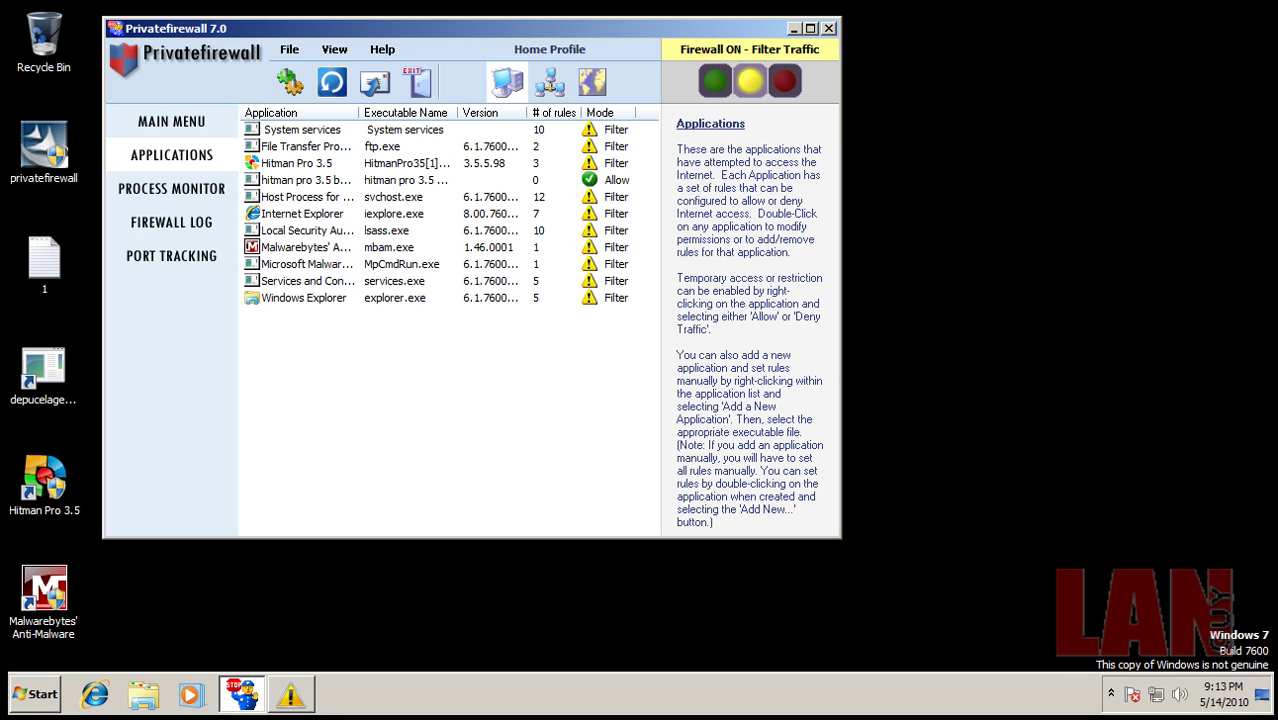